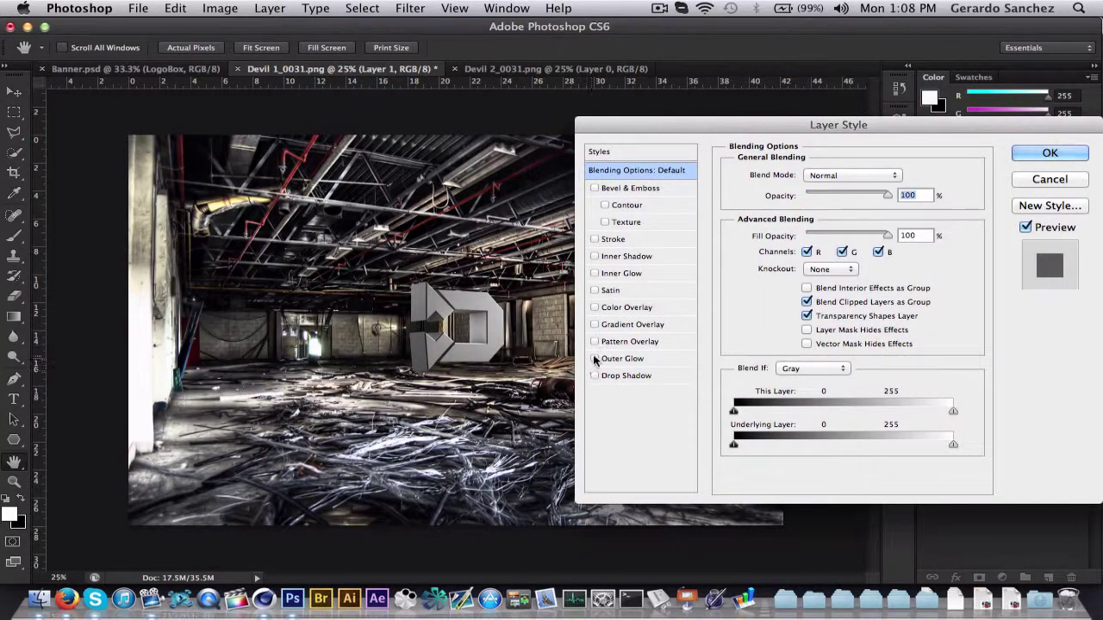
{"action": "left_click", "coordinate": [595, 341]}
{"action": "left_click", "coordinate": [630, 341]}
{"action": "left_click", "coordinate": [836, 231]}
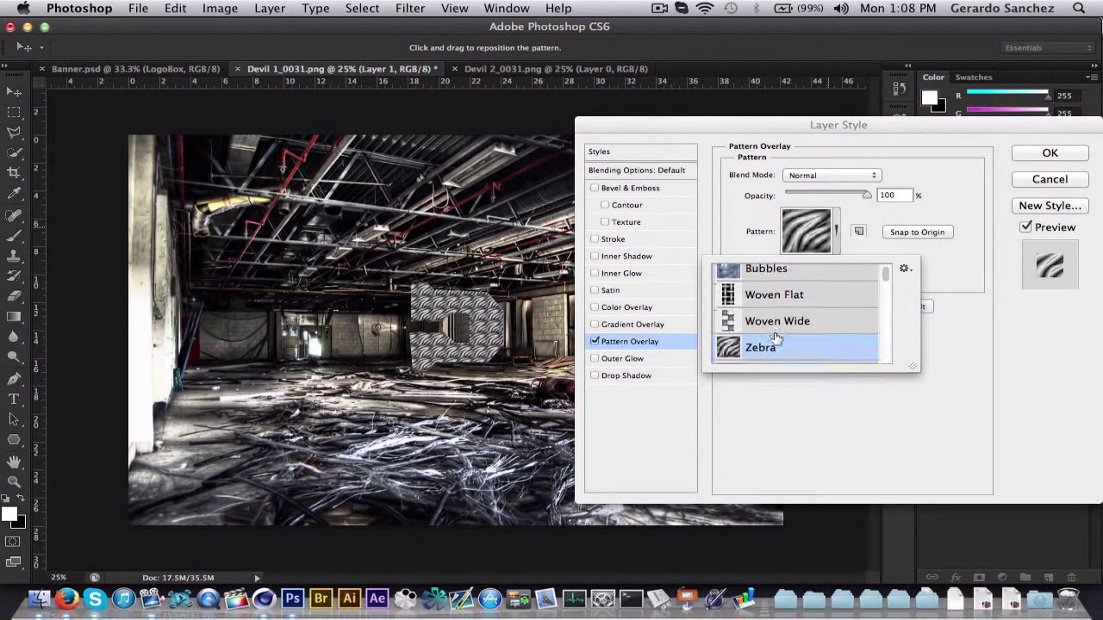
{"action": "double_click", "coordinate": [776, 345]}
{"action": "left_click", "coordinate": [1030, 183]}
Add a pattern fill layer at 52% scale with a metal-like pattern, clipped to the D logo and blended in Overlay
{"action": "left_click", "coordinate": [1000, 577]}
{"action": "left_click", "coordinate": [1000, 370]}
{"action": "left_click", "coordinate": [677, 283]}
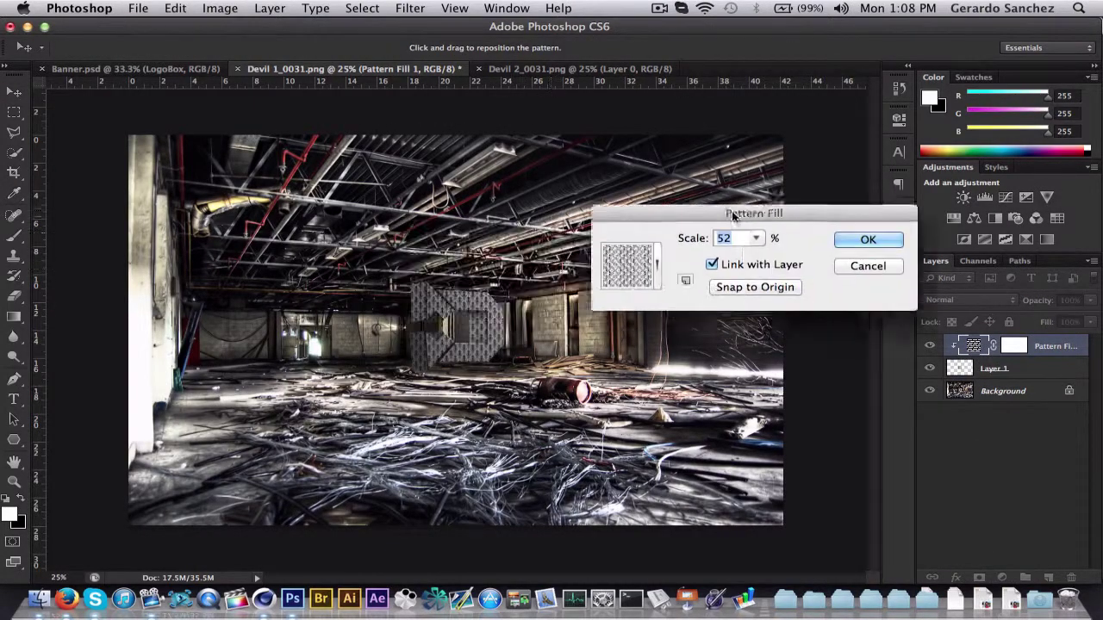
{"action": "left_click", "coordinate": [681, 257]}
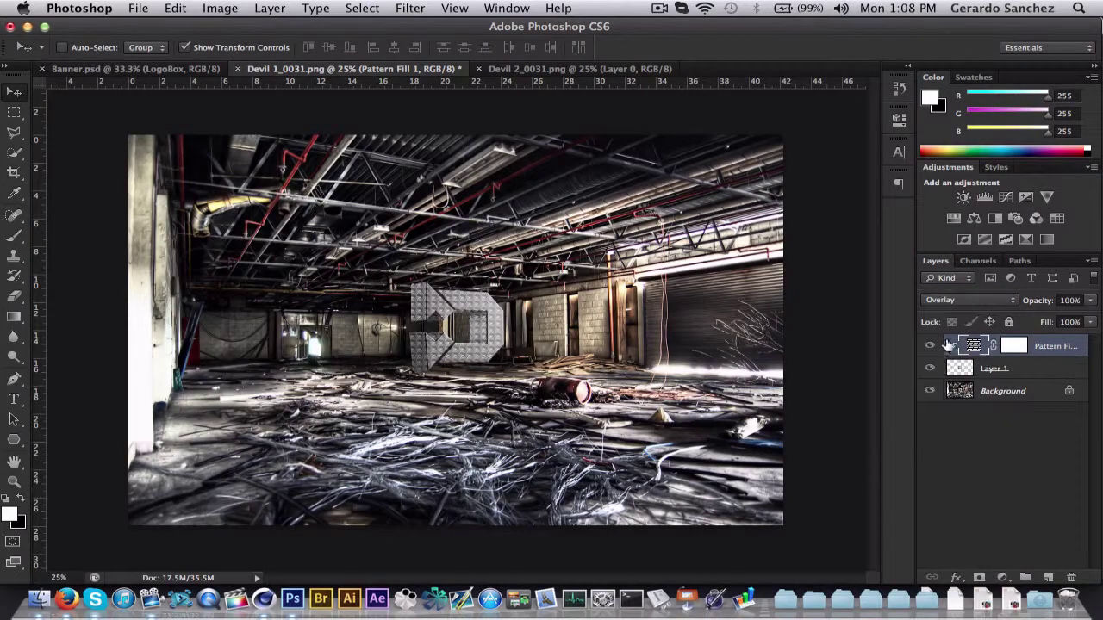
Set the pattern fill's scale to 10%
{"action": "double_click", "coordinate": [966, 352]}
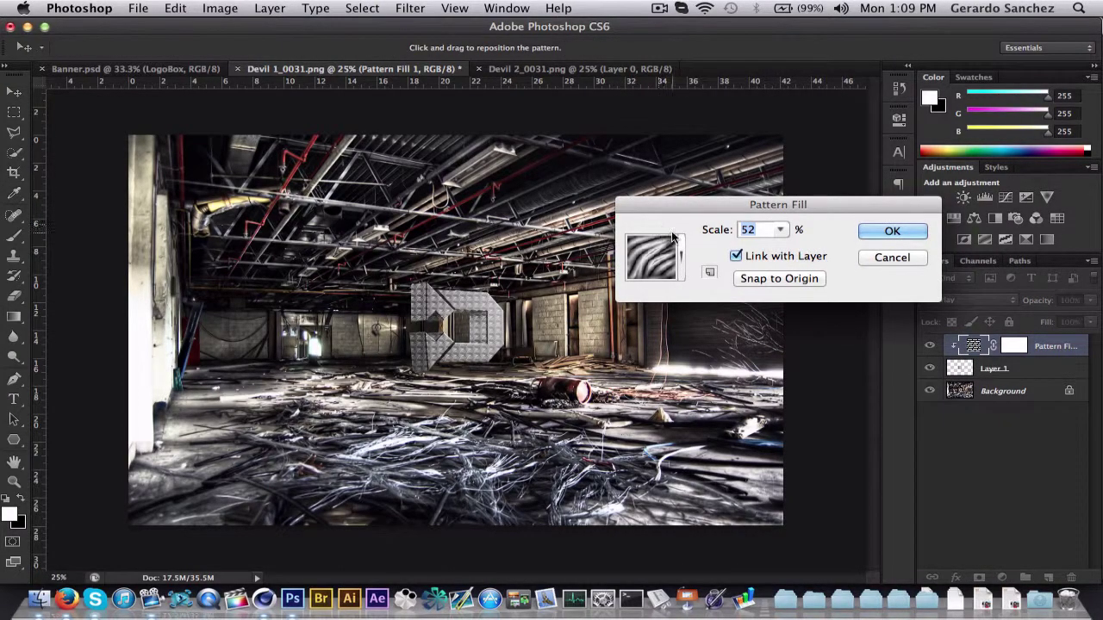
{"action": "left_click", "coordinate": [870, 233]}
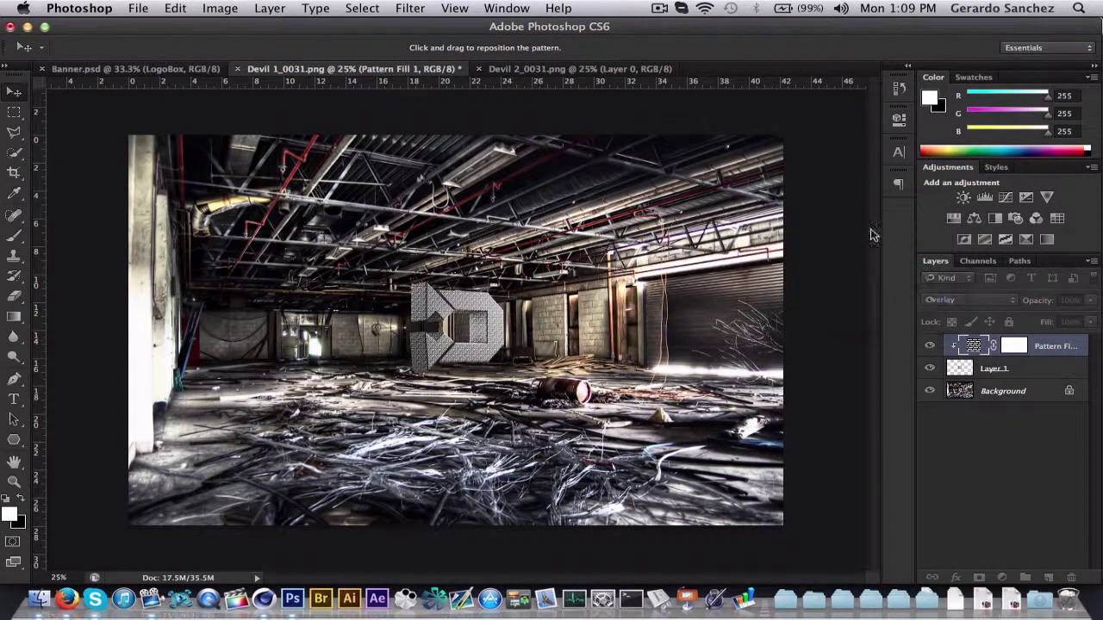
{"action": "key", "text": "z"}
{"action": "left_click", "coordinate": [498, 300]}
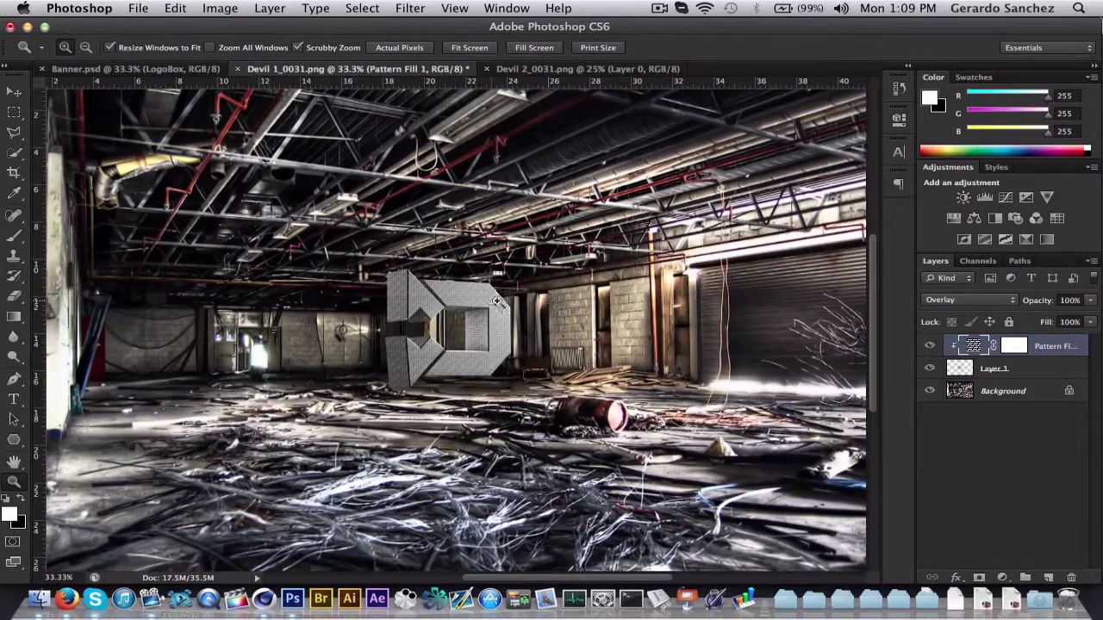
{"action": "mouse_move", "coordinate": [498, 299]}
{"action": "left_mouse_down"}
{"action": "mouse_move", "coordinate": [551, 301]}
{"action": "mouse_move", "coordinate": [482, 302]}
{"action": "left_mouse_up"}
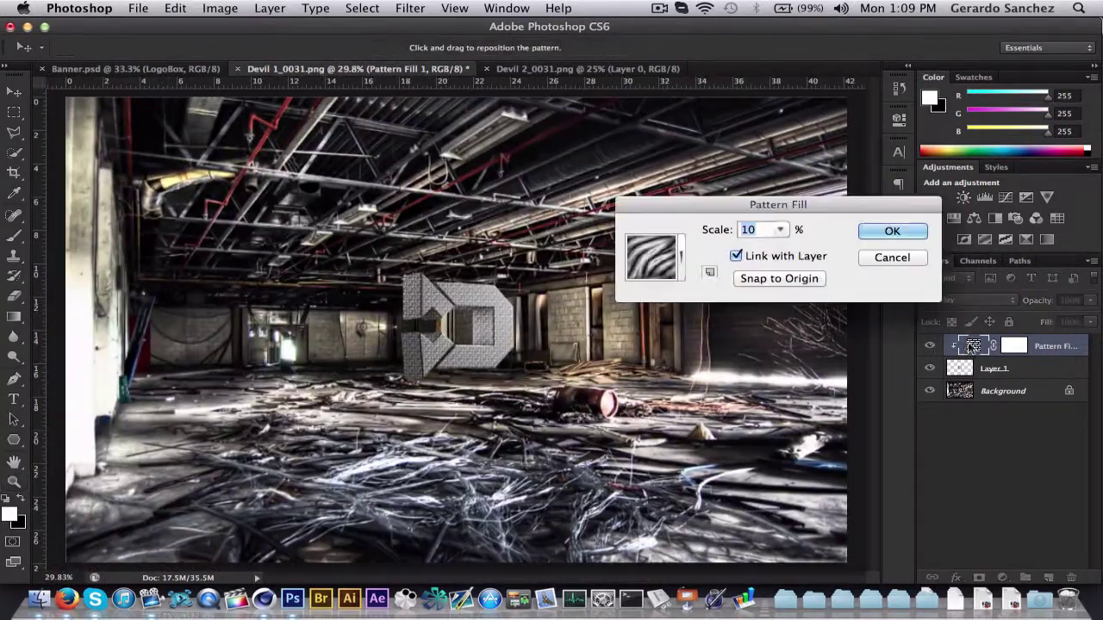
{"action": "left_click", "coordinate": [680, 255]}
{"action": "left_click", "coordinate": [633, 298]}
{"action": "scroll", "coordinate": [636, 340], "scroll_direction": "up", "scroll_amount": 2}
{"action": "left_click", "coordinate": [641, 380]}
{"action": "scroll", "coordinate": [642, 371], "scroll_direction": "down", "scroll_amount": 3}
{"action": "left_click", "coordinate": [635, 338]}
{"action": "left_click", "coordinate": [633, 315]}
{"action": "left_click", "coordinate": [892, 258]}
{"action": "left_click", "coordinate": [17, 484]}
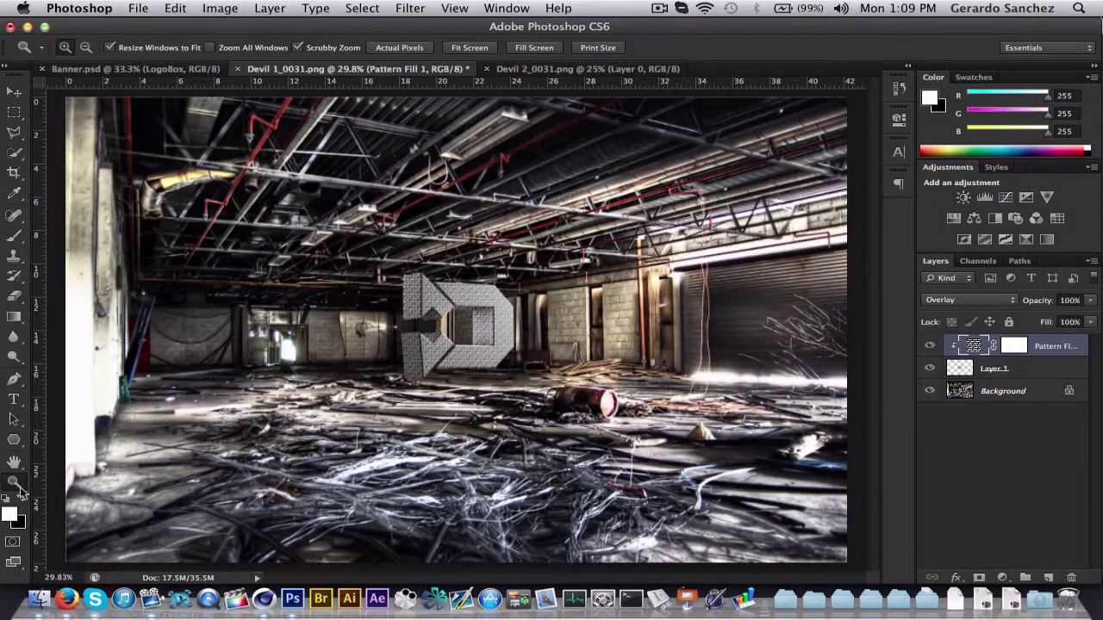
Open metal_texture_4_by_wojtar_stock.jpg and MetalBare0102_L.jpg from the Metal textures folder in Adobe Bridge
{"action": "left_click", "coordinate": [660, 8]}
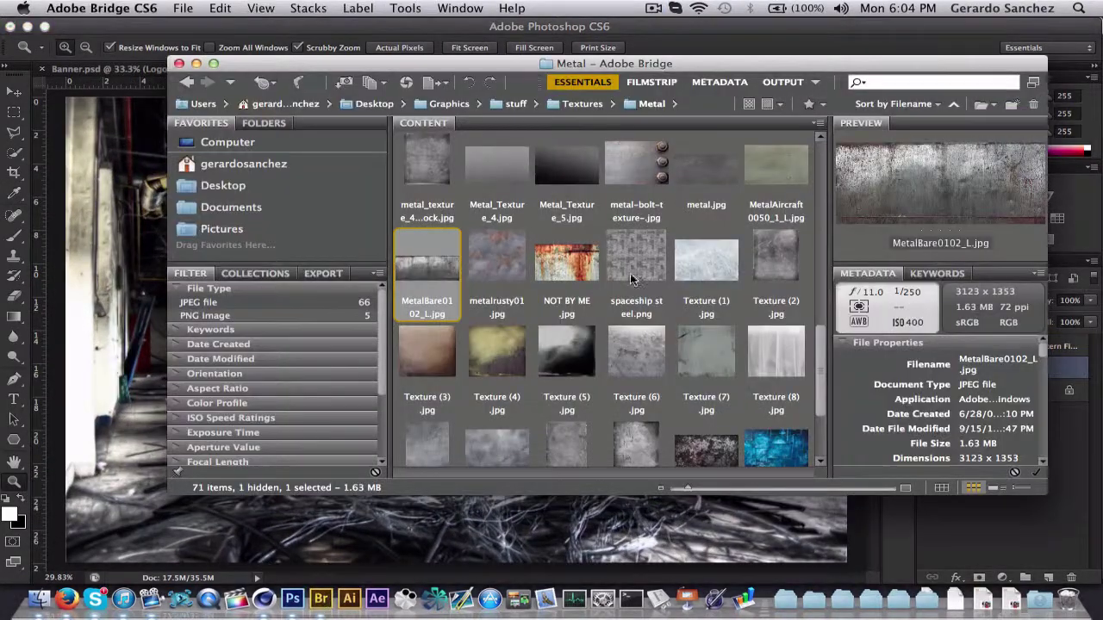
{"action": "scroll", "coordinate": [717, 355], "scroll_direction": "up", "scroll_amount": 5}
{"action": "double_click", "coordinate": [426, 260]}
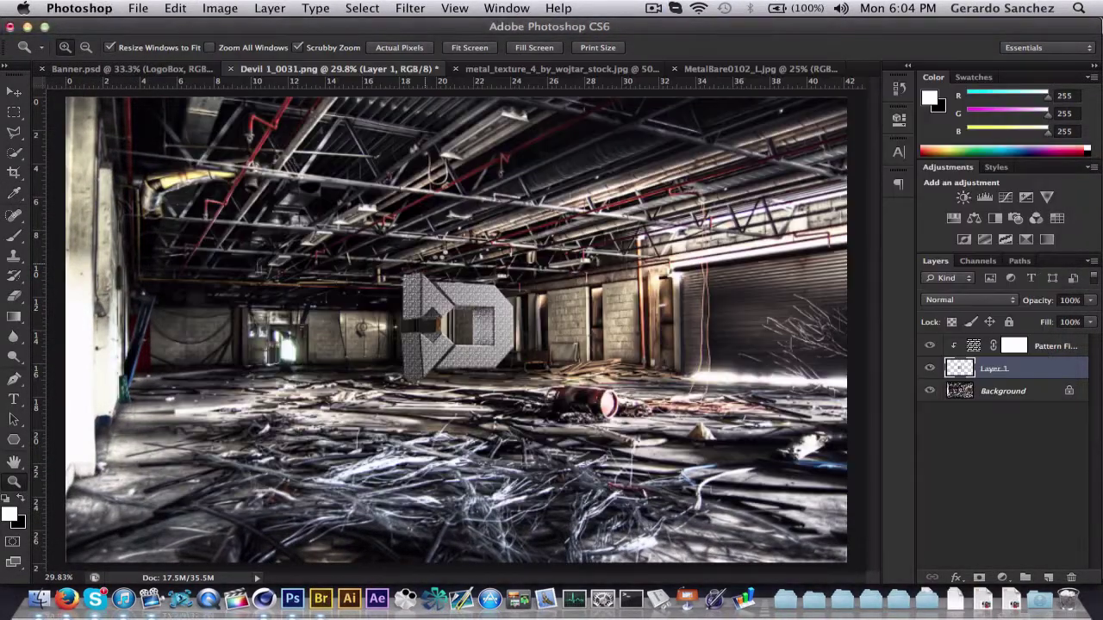
Place the emh 39.jpg texture over the D logo as a scaled-down clipped layer below the pattern fill and change its blend mode
{"action": "left_click", "coordinate": [14, 112]}
{"action": "left_click", "coordinate": [14, 92]}
{"action": "left_click_drag", "start_coordinate": [448, 259], "coordinate": [379, 185]}
{"action": "left_click", "coordinate": [704, 230]}
{"action": "left_click_drag", "start_coordinate": [535, 212], "coordinate": [465, 271]}
{"action": "left_click_drag", "start_coordinate": [788, 131], "coordinate": [413, 390]}
{"action": "left_click_drag", "start_coordinate": [404, 427], "coordinate": [536, 299]}
{"action": "key", "text": "Return"}
{"action": "left_click", "coordinate": [970, 300]}
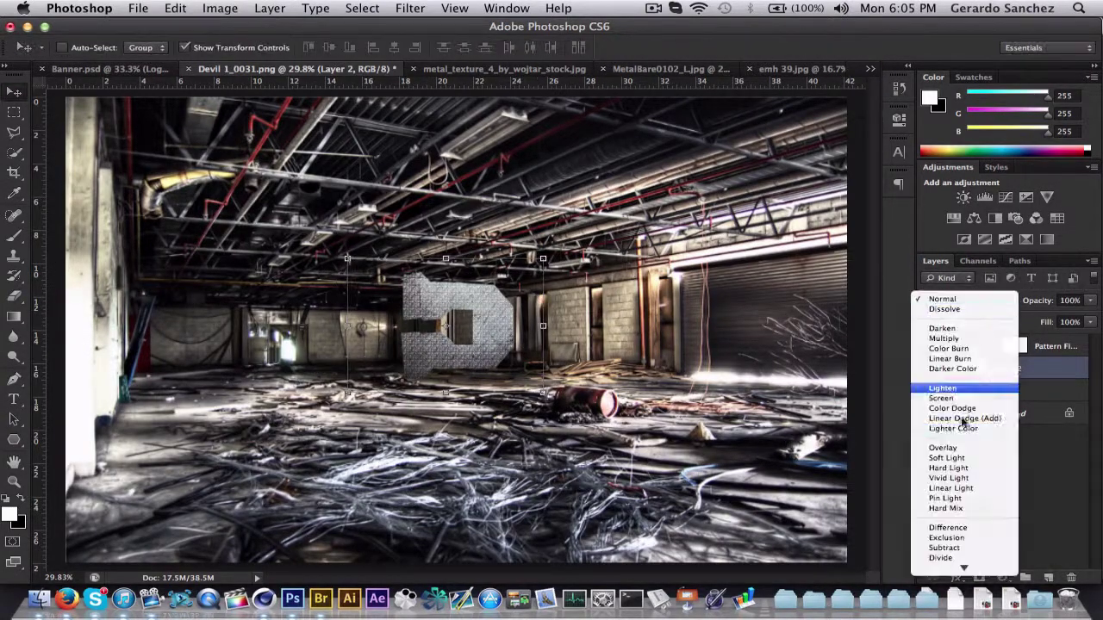
{"action": "left_click", "coordinate": [955, 408]}
Close the metal_texture_4_by_wojtar_stock.jpg and MetalBare0102_L.jpg documents
{"action": "left_click", "coordinate": [713, 71]}
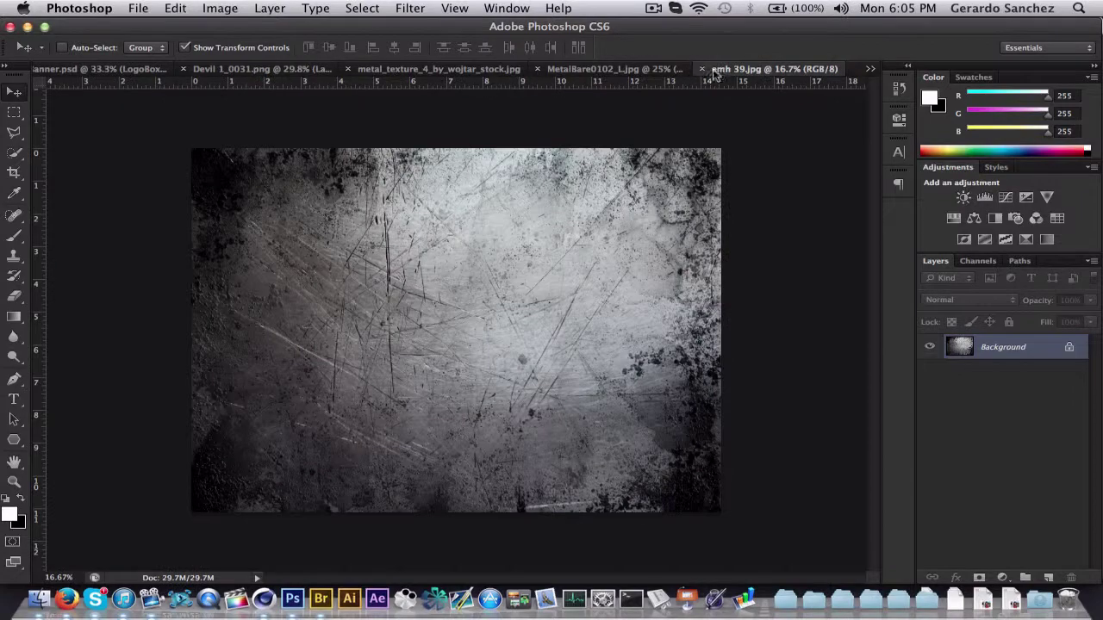
{"action": "left_click", "coordinate": [536, 68]}
{"action": "left_click", "coordinate": [551, 70]}
{"action": "left_click", "coordinate": [442, 71]}
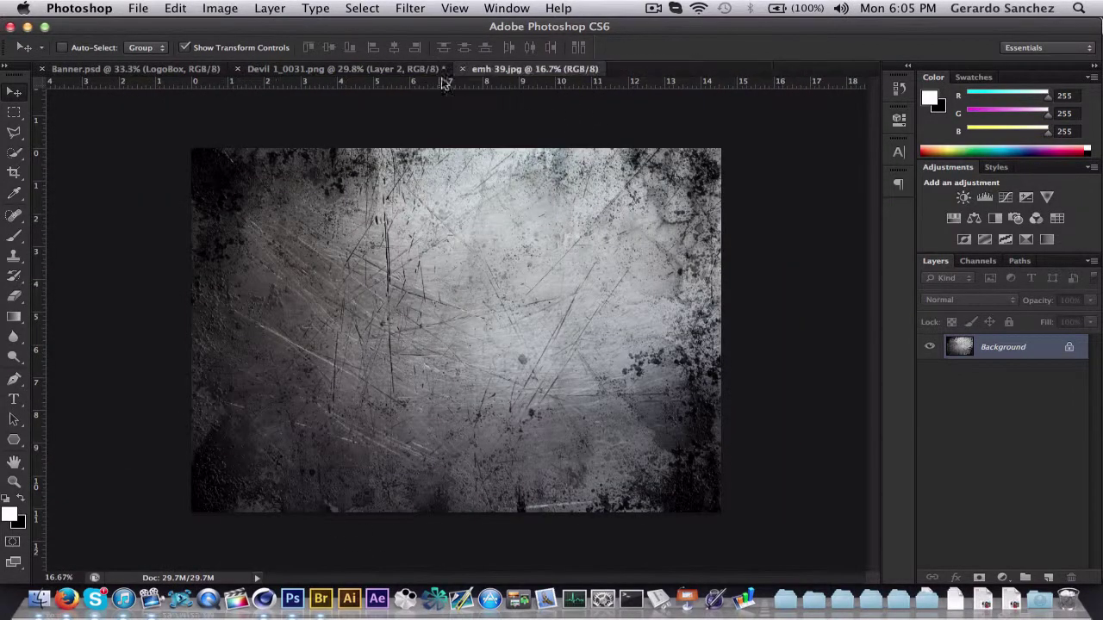
Open MetalBare0102_L.jpg from the Metal textures folder in Adobe Bridge
{"action": "left_click", "coordinate": [320, 599]}
{"action": "scroll", "coordinate": [568, 328], "scroll_direction": "down", "scroll_amount": 10}
{"action": "double_click", "coordinate": [427, 275]}
Bring the MetalBare0102_L texture into the warehouse image and scale it down over the D logo as a clipped layer
{"action": "left_click_drag", "start_coordinate": [276, 73], "coordinate": [519, 337]}
{"action": "left_click_drag", "start_coordinate": [763, 217], "coordinate": [591, 283]}
{"action": "key", "text": "Return"}
{"action": "left_click_drag", "start_coordinate": [498, 323], "coordinate": [583, 284]}
{"action": "left_click_drag", "start_coordinate": [676, 244], "coordinate": [677, 247]}
{"action": "key", "text": "Return"}
Set the MetalBare texture layer to Overlay blending and reposition it over the D logo
{"action": "left_click", "coordinate": [969, 300]}
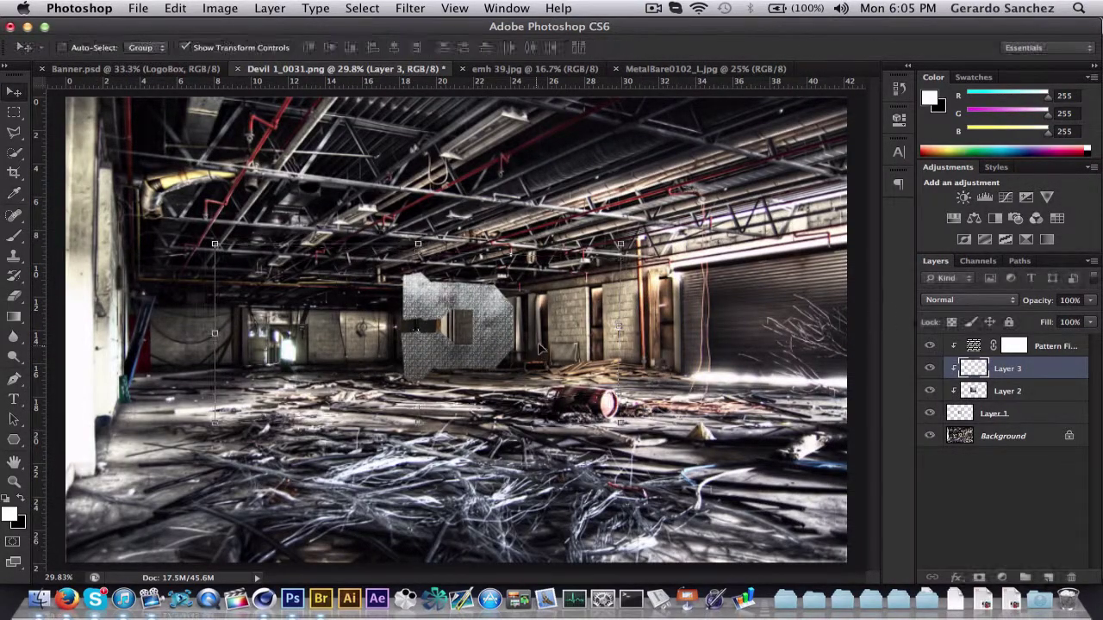
{"action": "left_click", "coordinate": [925, 446]}
{"action": "left_click_drag", "start_coordinate": [491, 352], "coordinate": [509, 360]}
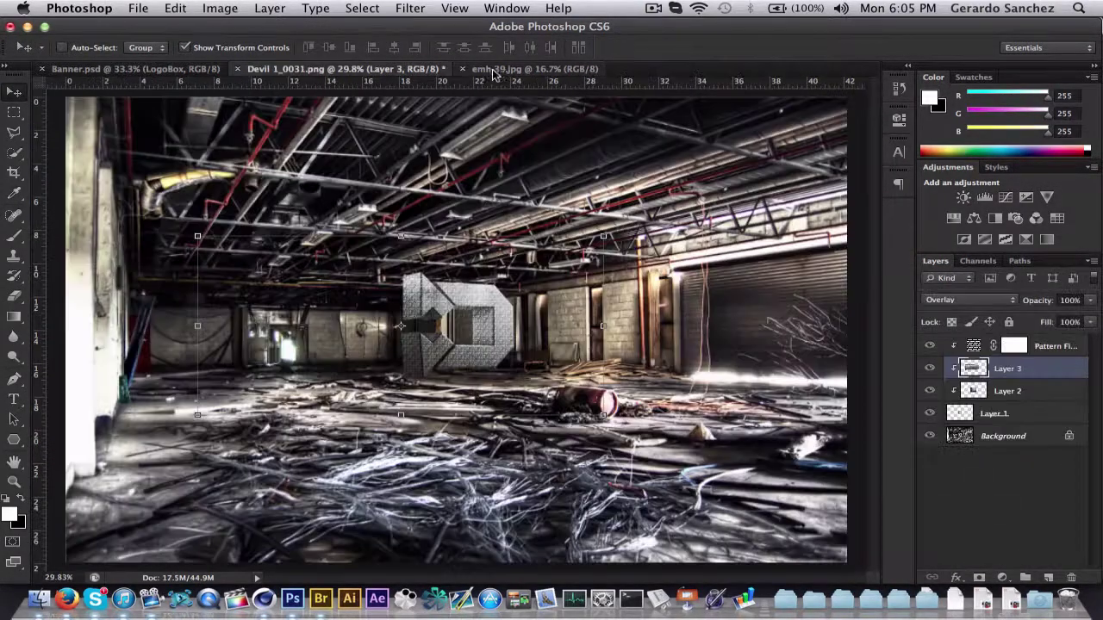
Place spaceship steel.png from the Metal folder in Adobe Bridge into the warehouse image above Layer 3
{"action": "left_click", "coordinate": [320, 598]}
{"action": "scroll", "coordinate": [663, 377], "scroll_direction": "up", "scroll_amount": 3}
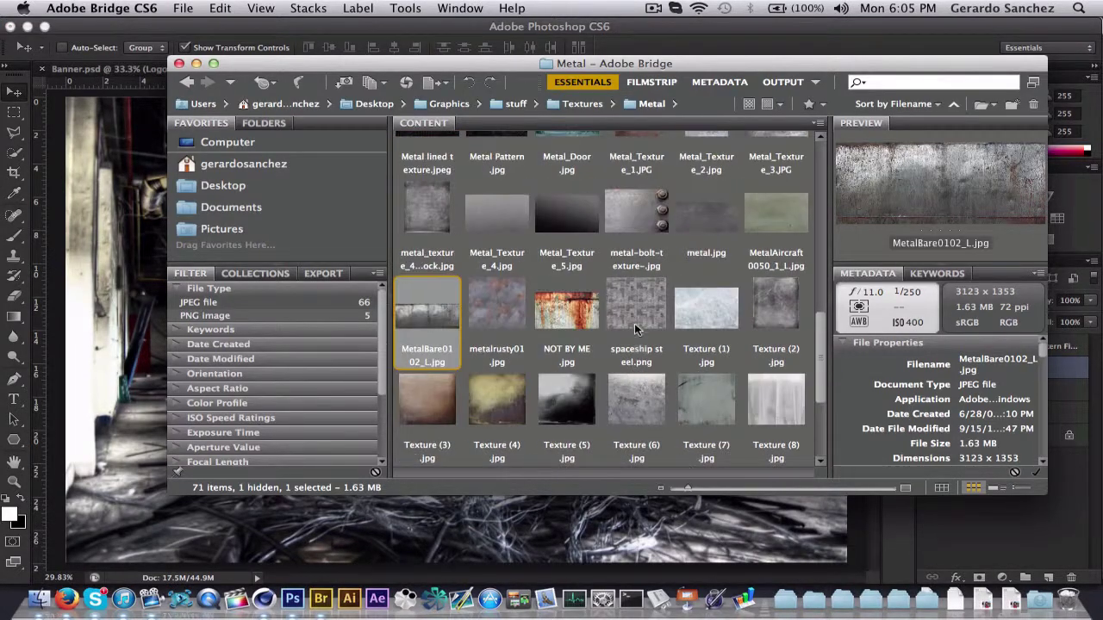
{"action": "double_click", "coordinate": [635, 321]}
{"action": "key", "text": "super+q"}
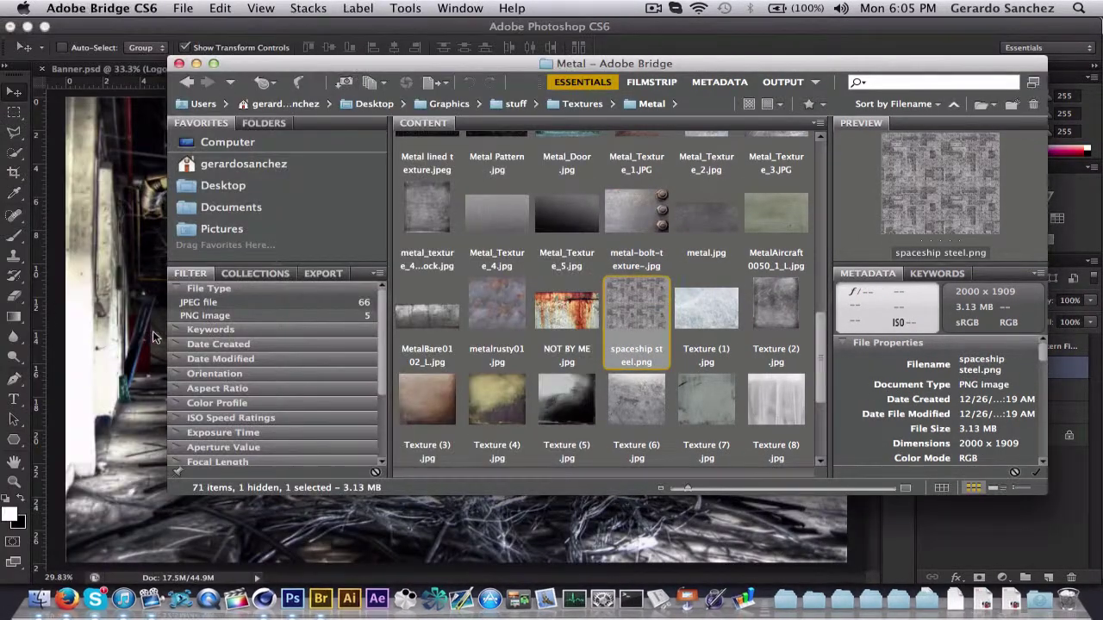
{"action": "left_click_drag", "start_coordinate": [135, 357], "coordinate": [138, 360]}
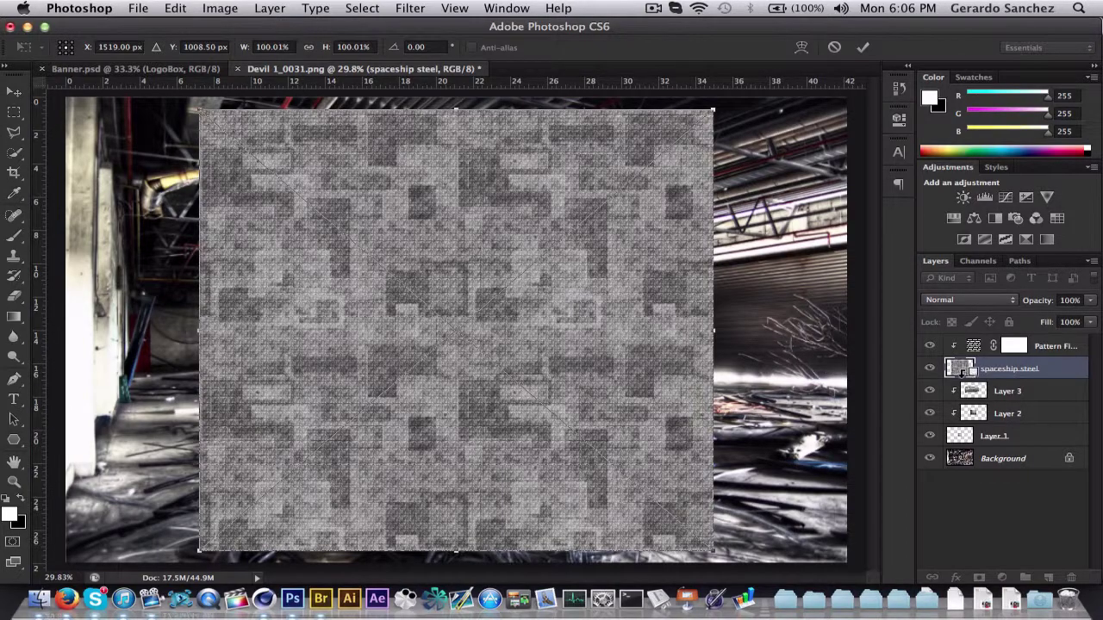
{"action": "key", "text": "Return"}
Try the spaceship steel layer clipped to the D logo with Overlay blending and delete it
{"action": "left_click", "coordinate": [1010, 380], "text": "alt"}
{"action": "left_click", "coordinate": [970, 300]}
{"action": "left_click", "coordinate": [953, 436]}
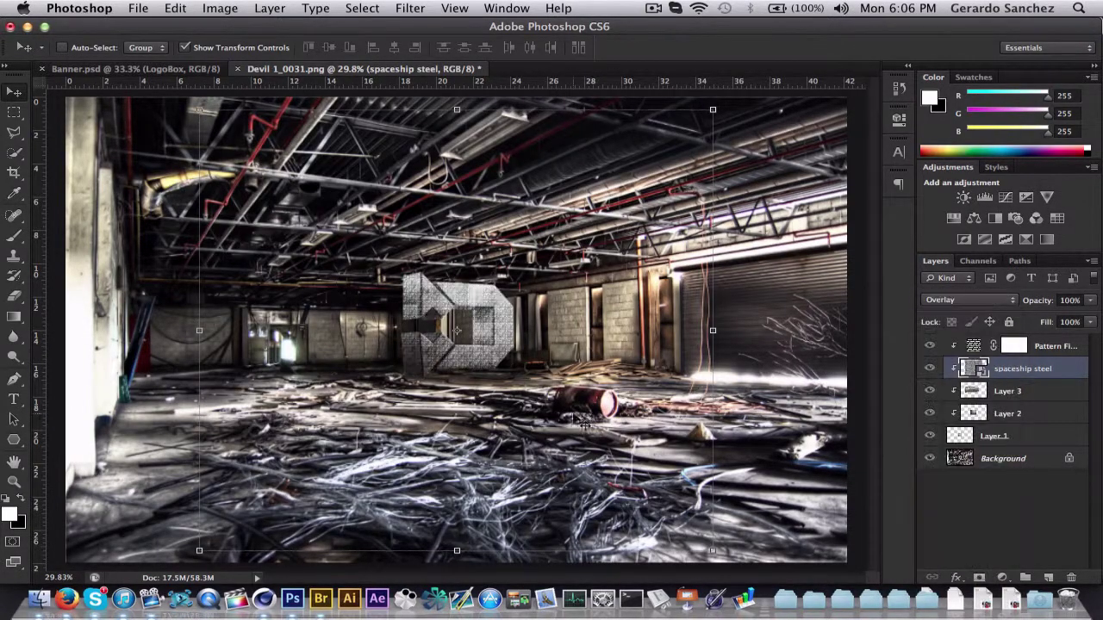
{"action": "key", "text": "BackSpace"}
Open metal_texture_4_by_wojtar_stock.jpg from the Metal textures folder in Adobe Bridge
{"action": "key", "text": "z"}
{"action": "left_click", "coordinate": [513, 273]}
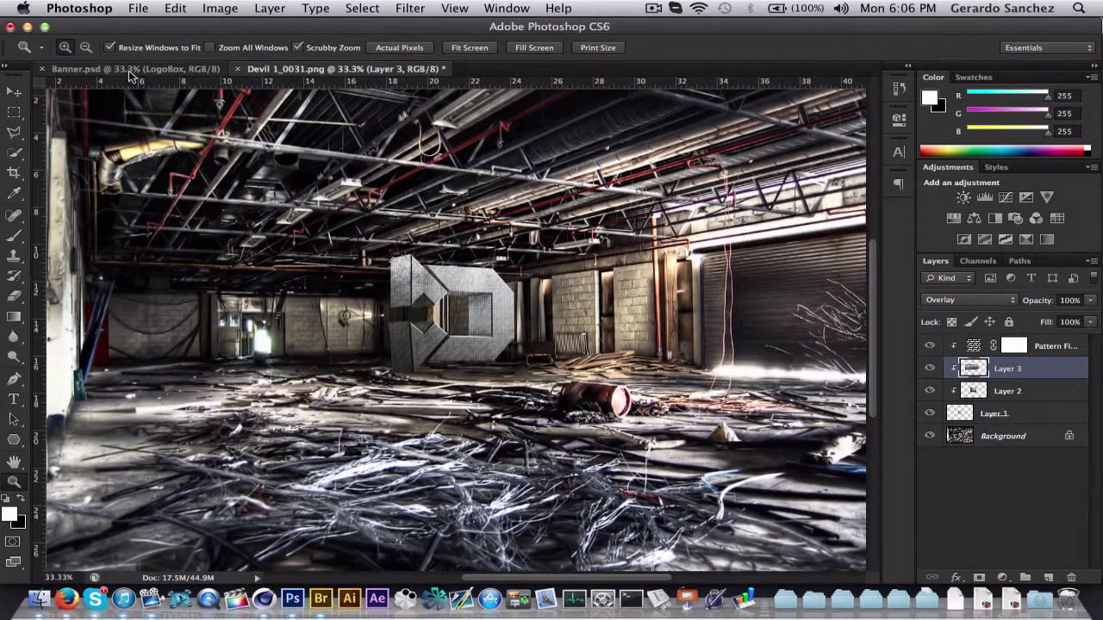
{"action": "left_click", "coordinate": [320, 599]}
{"action": "scroll", "coordinate": [612, 357], "scroll_direction": "down", "scroll_amount": 5}
{"action": "scroll", "coordinate": [521, 316], "scroll_direction": "up", "scroll_amount": 12}
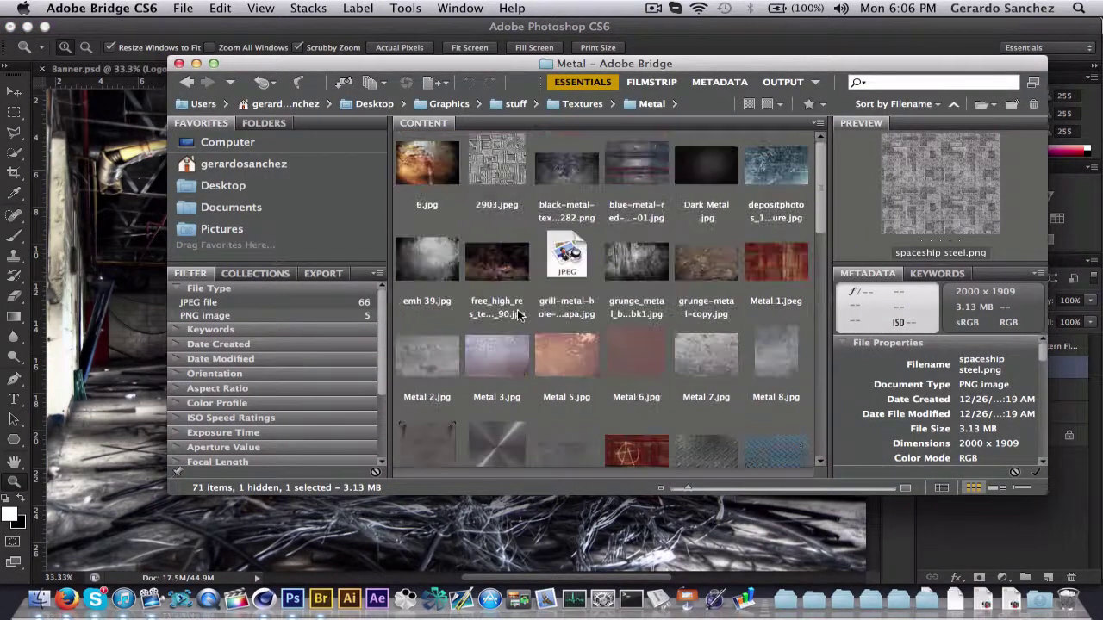
{"action": "scroll", "coordinate": [463, 348], "scroll_direction": "down", "scroll_amount": 10}
{"action": "double_click", "coordinate": [426, 340]}
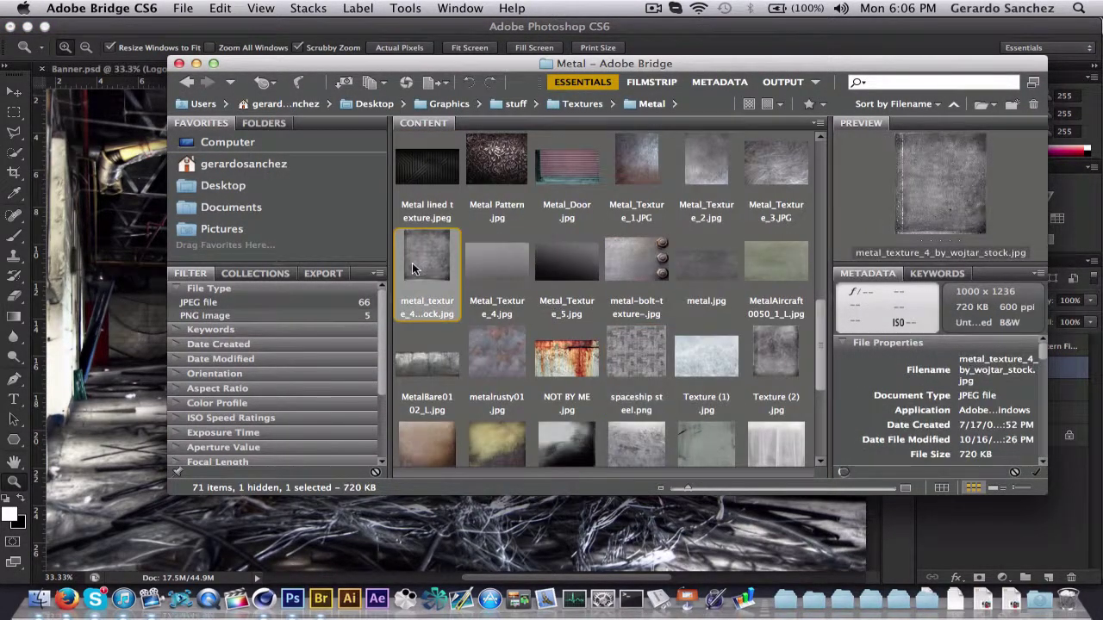
Bring the metal_texture_4 texture onto the D logo as a clipped layer with 33% opacity and Overlay blending
{"action": "left_click", "coordinate": [13, 91]}
{"action": "left_click_drag", "start_coordinate": [463, 149], "coordinate": [449, 241]}
{"action": "left_click_drag", "start_coordinate": [1091, 300], "coordinate": [1038, 317]}
{"action": "left_click", "coordinate": [970, 300]}
{"action": "left_click", "coordinate": [948, 447]}
{"action": "key", "text": "z"}
{"action": "left_click_drag", "start_coordinate": [532, 374], "coordinate": [567, 315]}
{"action": "left_click", "coordinate": [95, 599]}
{"action": "scroll", "coordinate": [498, 373], "scroll_direction": "down", "scroll_amount": 5}
{"action": "left_click", "coordinate": [78, 407]}
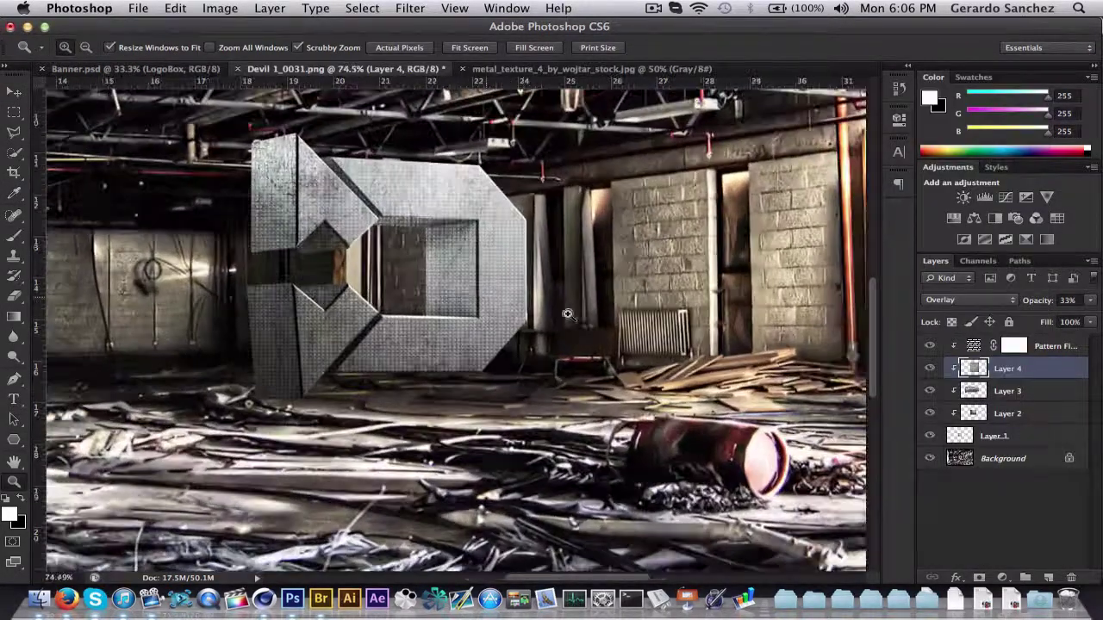
Draw a jagged crack-shaped path on the D logo's lower bar and fill it with red on a new layer above the pattern fill
{"action": "left_click_drag", "start_coordinate": [309, 286], "coordinate": [342, 304]}
{"action": "left_click", "coordinate": [1043, 349]}
{"action": "key", "text": "super+shift+alt+n"}
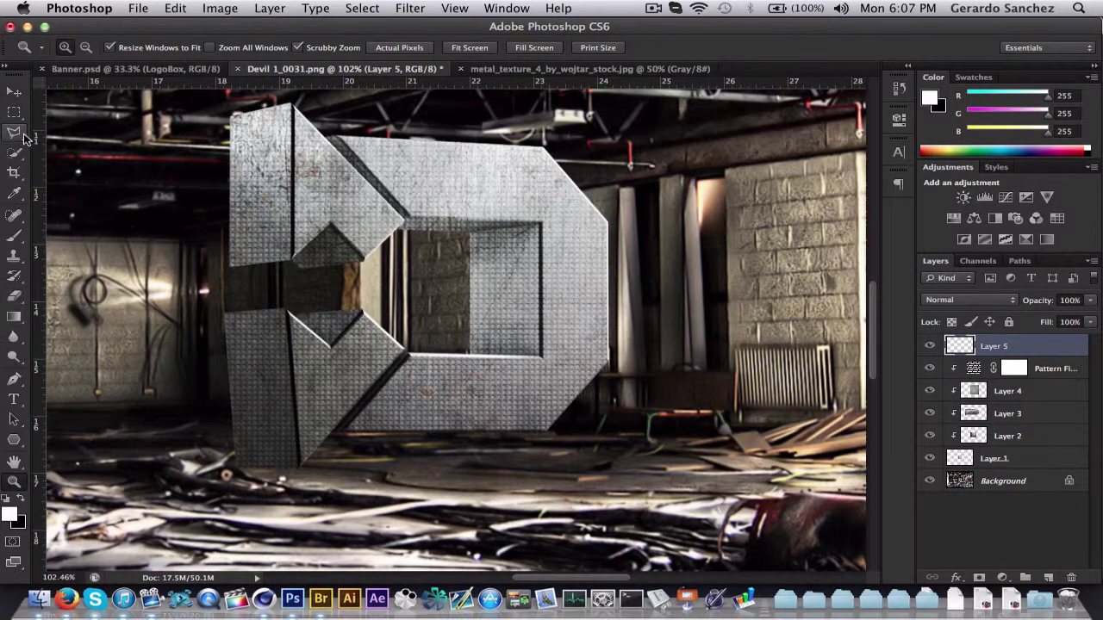
{"action": "left_click", "coordinate": [23, 135]}
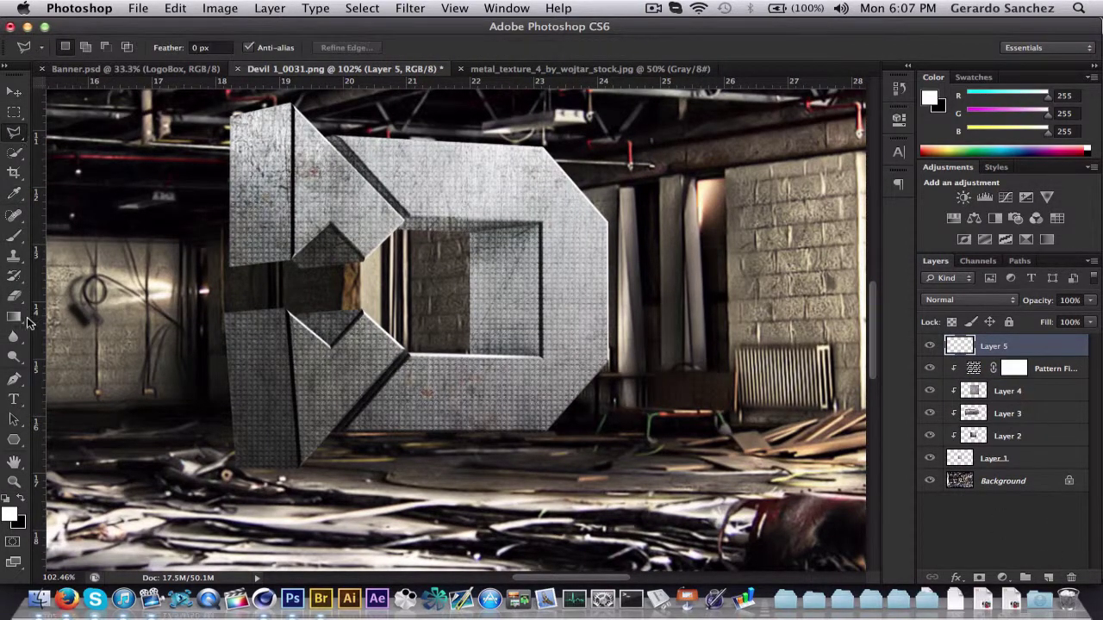
{"action": "right_click", "coordinate": [457, 382]}
{"action": "left_click", "coordinate": [513, 483]}
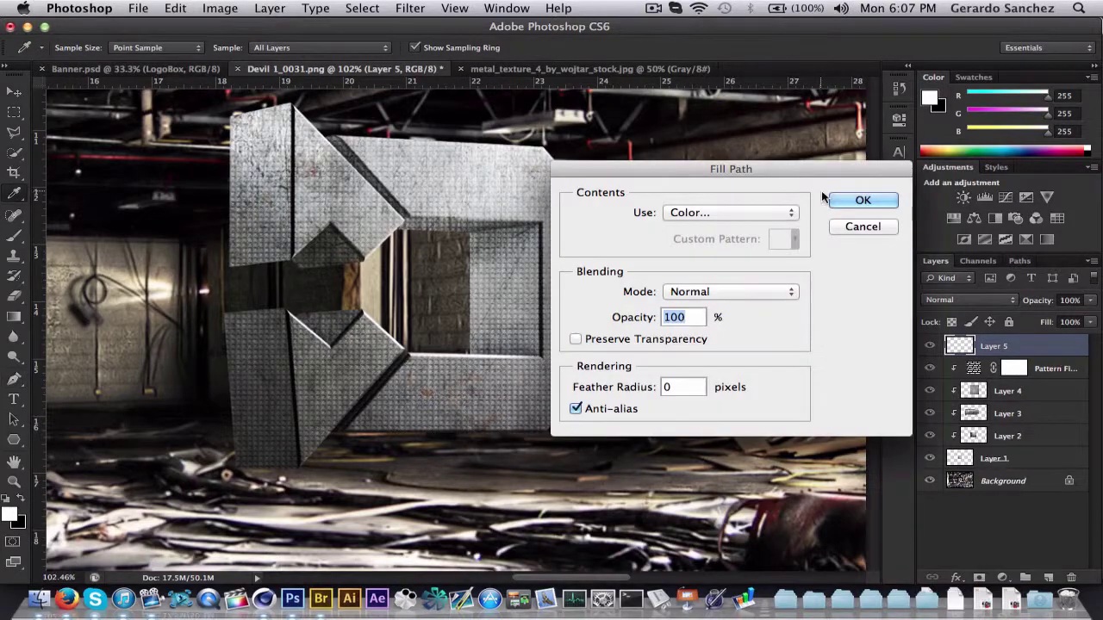
{"action": "left_click", "coordinate": [834, 204]}
Add a dark grey Color Overlay to the crack shape's layer
{"action": "double_click", "coordinate": [1041, 346]}
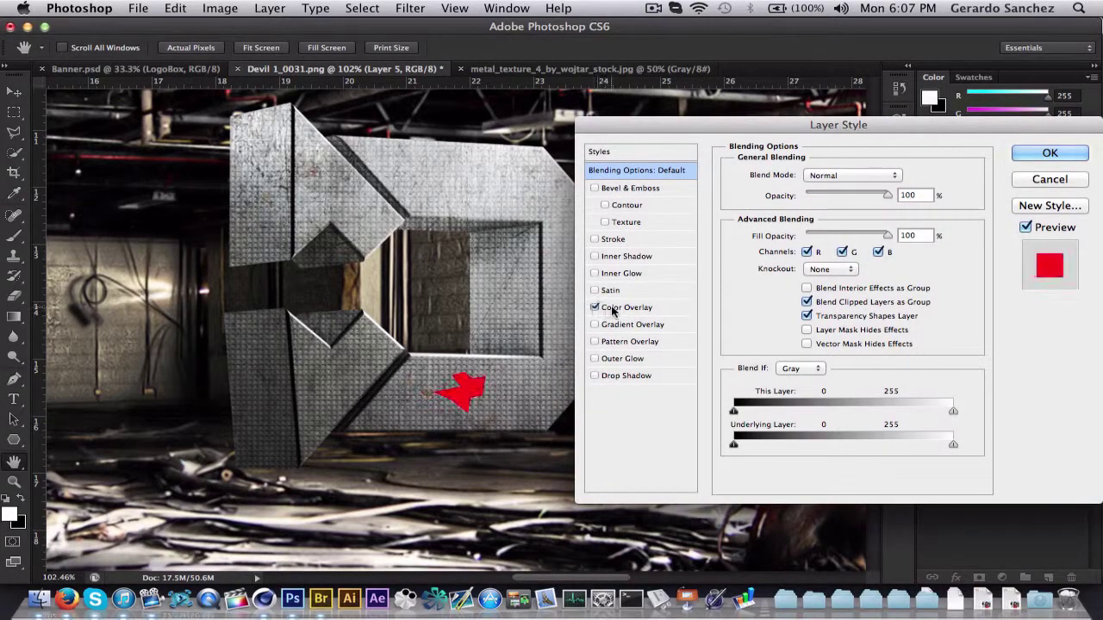
{"action": "left_click", "coordinate": [611, 308]}
{"action": "left_click", "coordinate": [901, 176]}
{"action": "left_click", "coordinate": [463, 471]}
{"action": "left_click", "coordinate": [872, 295]}
Add an Inner Shadow to the crack layer with Multiply blending at 75% opacity and apply the layer style
{"action": "left_click", "coordinate": [617, 325]}
{"action": "left_click", "coordinate": [595, 327]}
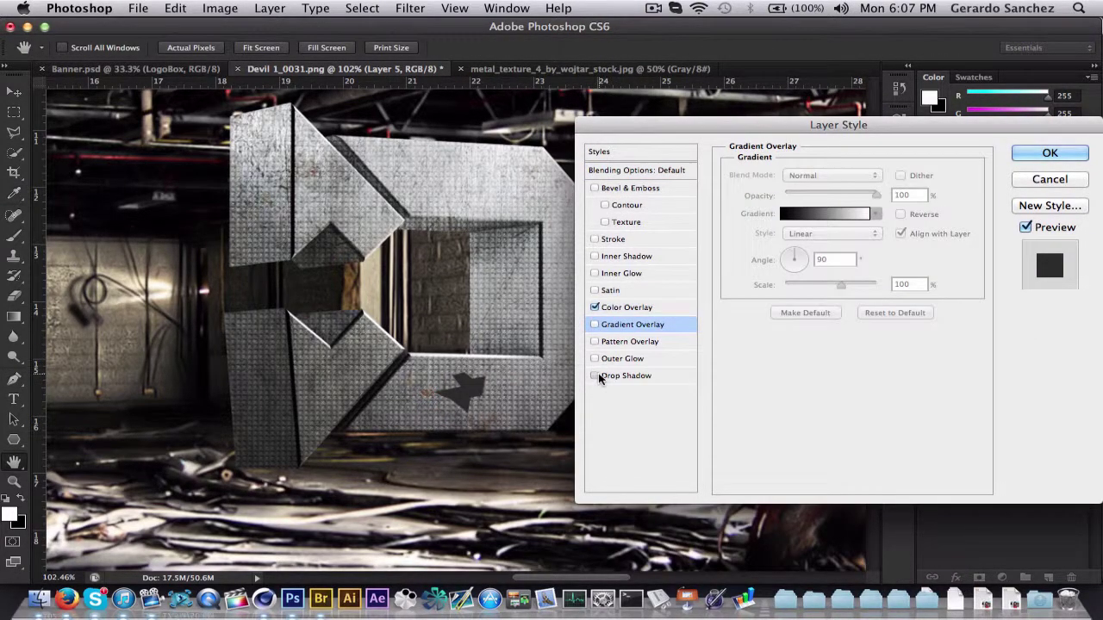
{"action": "left_click", "coordinate": [595, 255]}
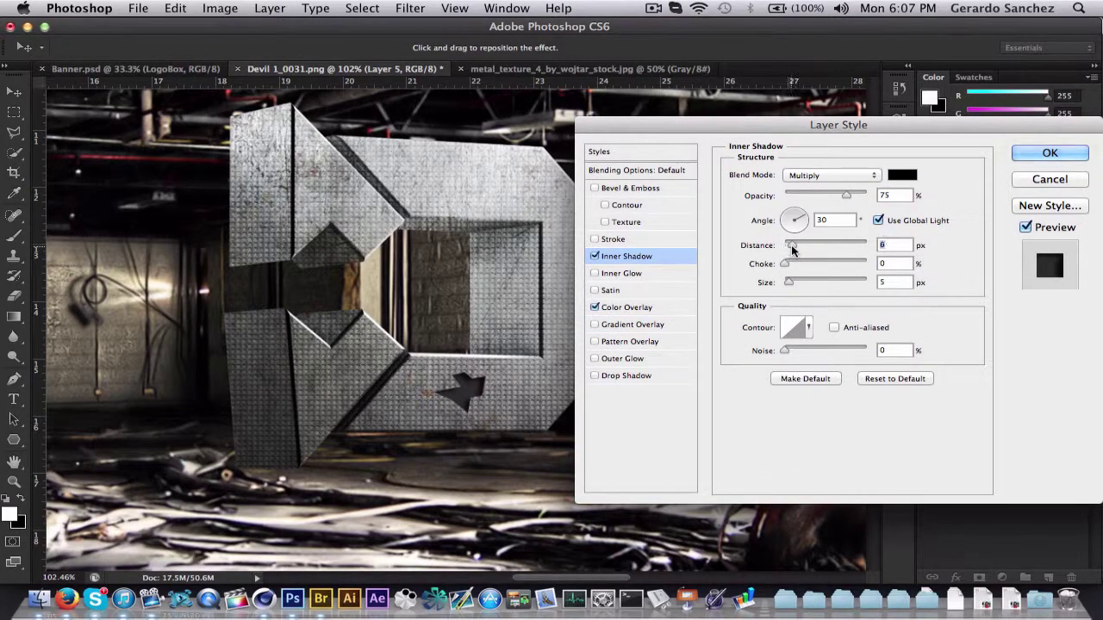
{"action": "left_click", "coordinate": [1050, 154]}
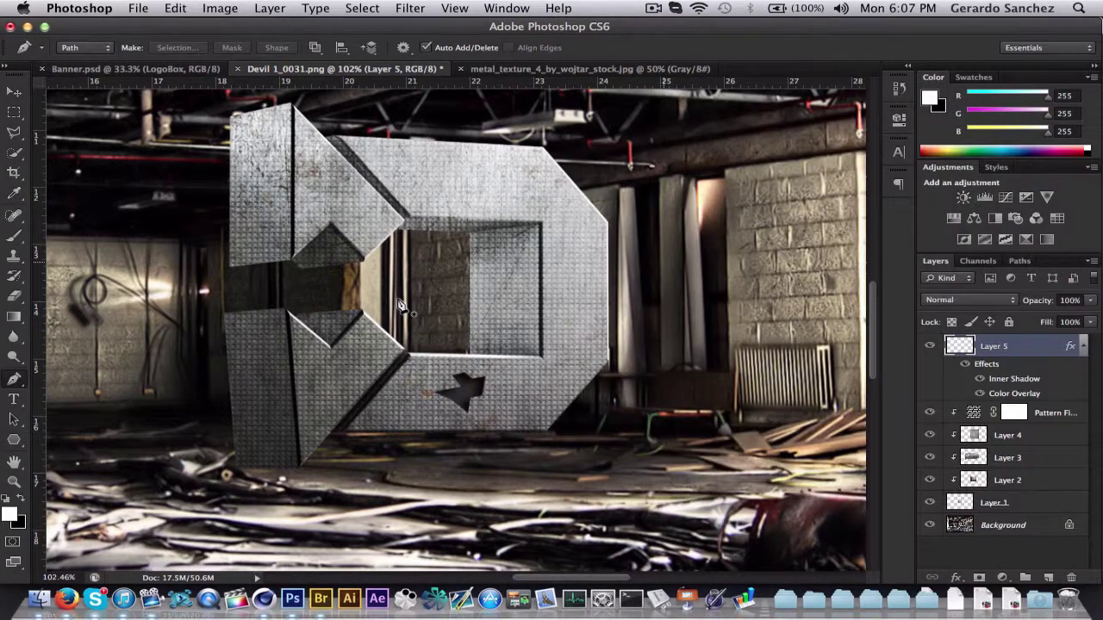
Rename the crack shape's layer as "crack 1" and collapse its effects list
{"action": "key", "text": "z"}
{"action": "left_click_drag", "start_coordinate": [763, 216], "coordinate": [438, 264]}
{"action": "left_click_drag", "start_coordinate": [465, 315], "coordinate": [569, 319]}
{"action": "left_click_drag", "start_coordinate": [408, 436], "coordinate": [600, 365]}
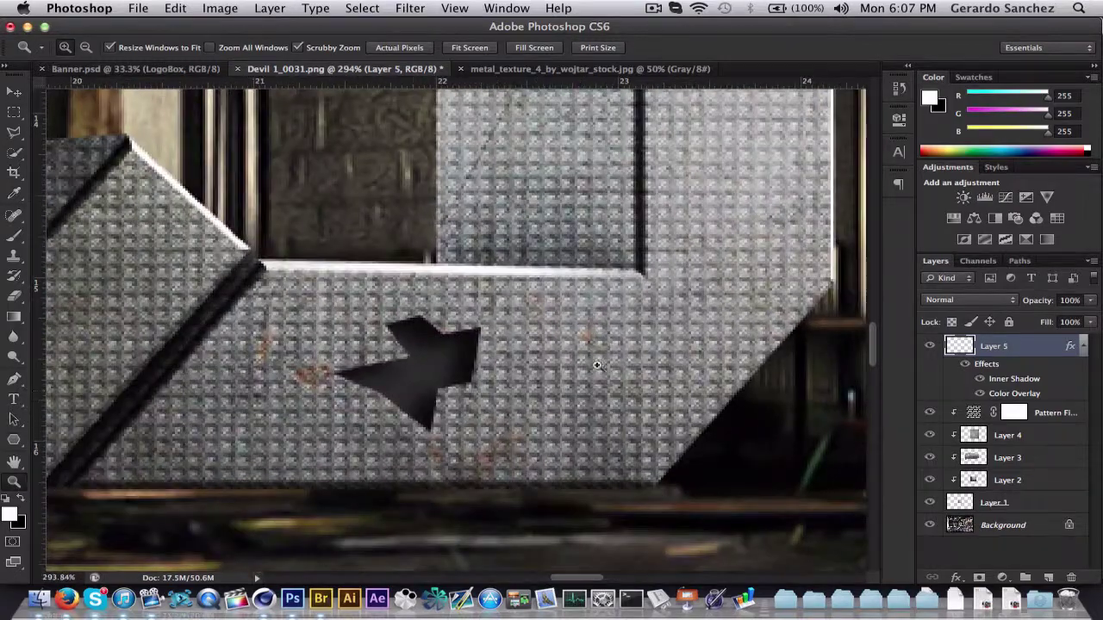
{"action": "left_click", "coordinate": [1083, 346]}
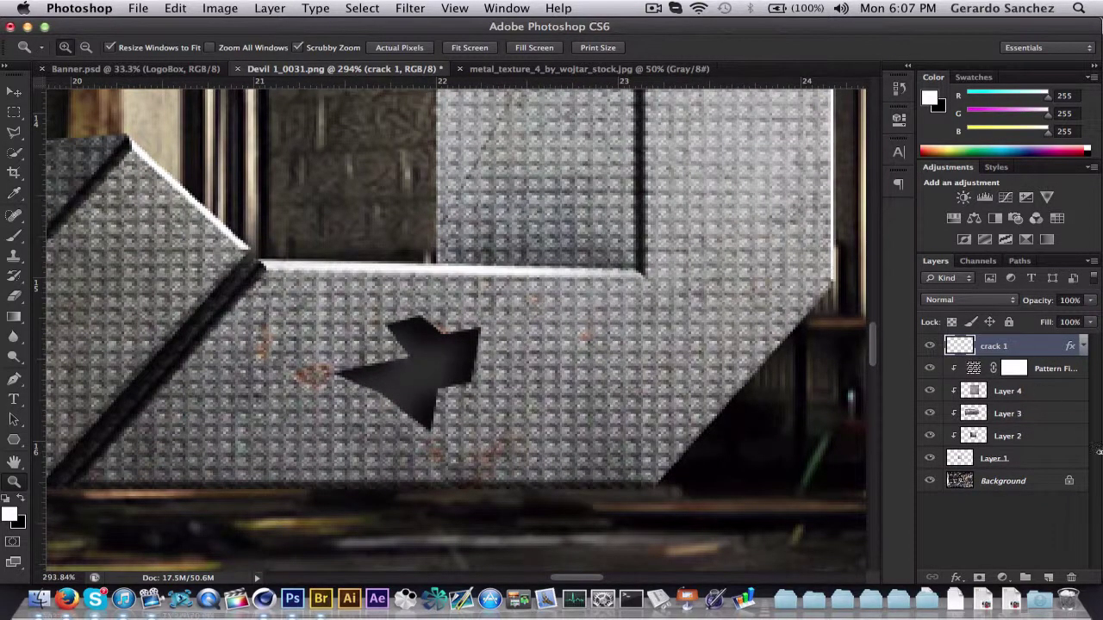
Create a layer named "lines 1" above crack 1 and draw a short Pen path inward from the crack's upper notch
{"action": "left_click", "coordinate": [1048, 578]}
{"action": "left_click", "coordinate": [14, 379]}
{"action": "left_click", "coordinate": [443, 337]}
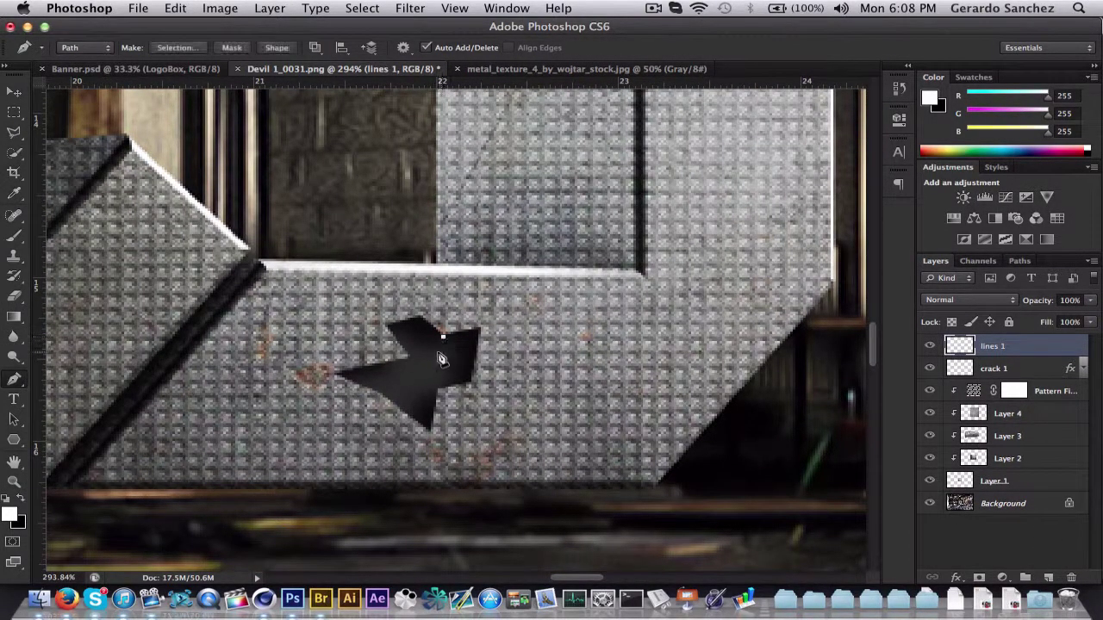
{"action": "right_click", "coordinate": [429, 351]}
{"action": "key", "text": "Escape"}
Stroke the short path inside the crack in black on the lines 1 layer
{"action": "key", "text": "i"}
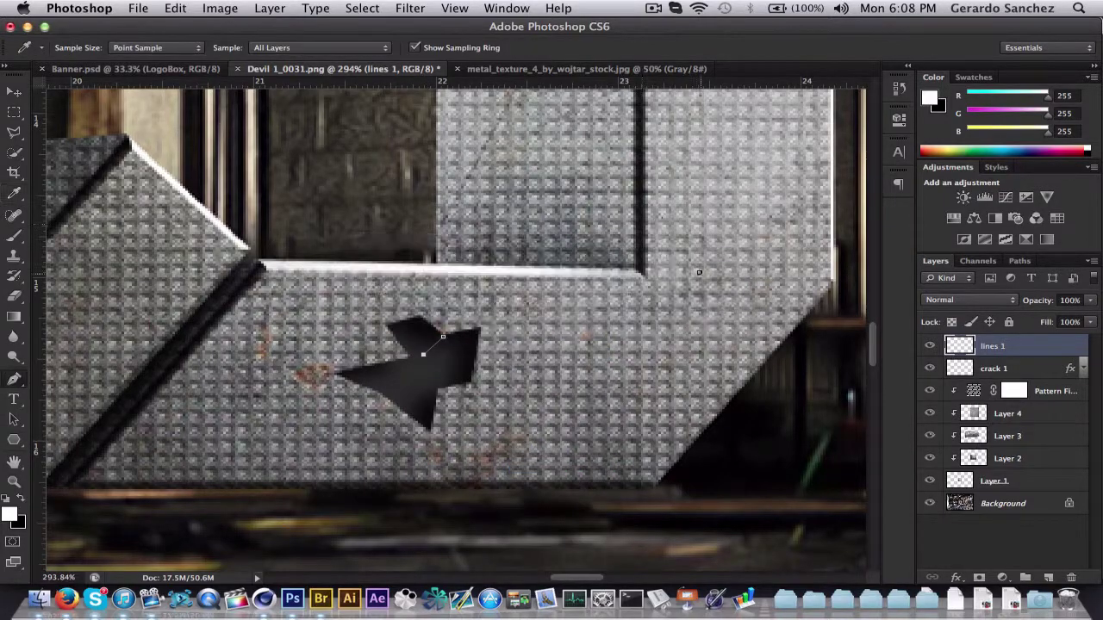
{"action": "right_click", "coordinate": [423, 357]}
{"action": "left_click", "coordinate": [465, 450]}
{"action": "left_click", "coordinate": [694, 270]}
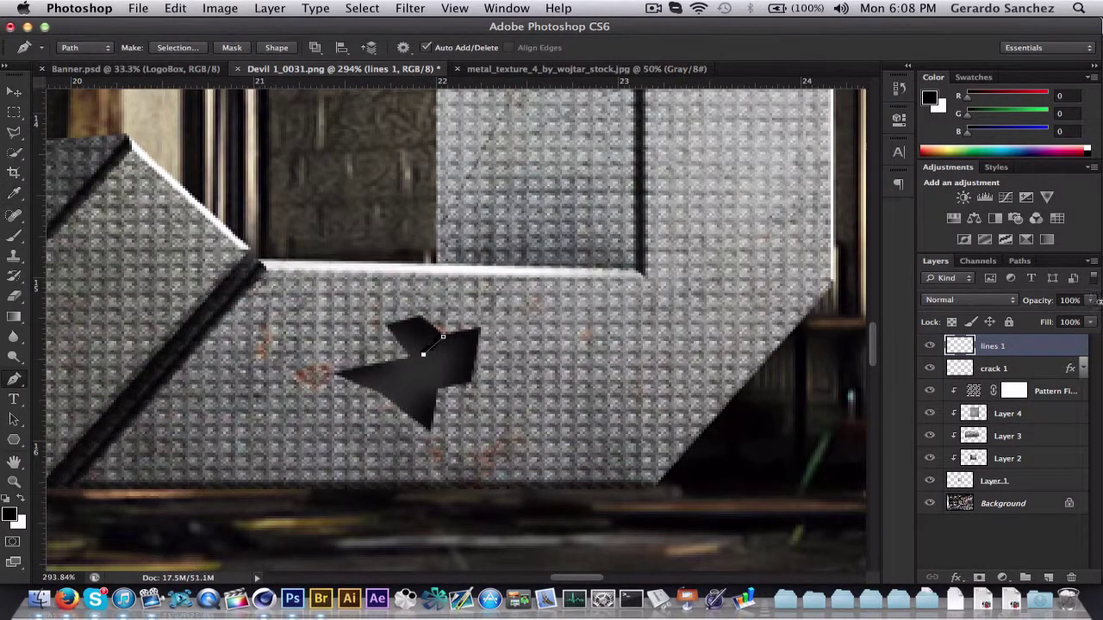
Set the lines 1 layer's opacity to 35%, adjust its blending, and merge it into crack 1
{"action": "left_click", "coordinate": [443, 351]}
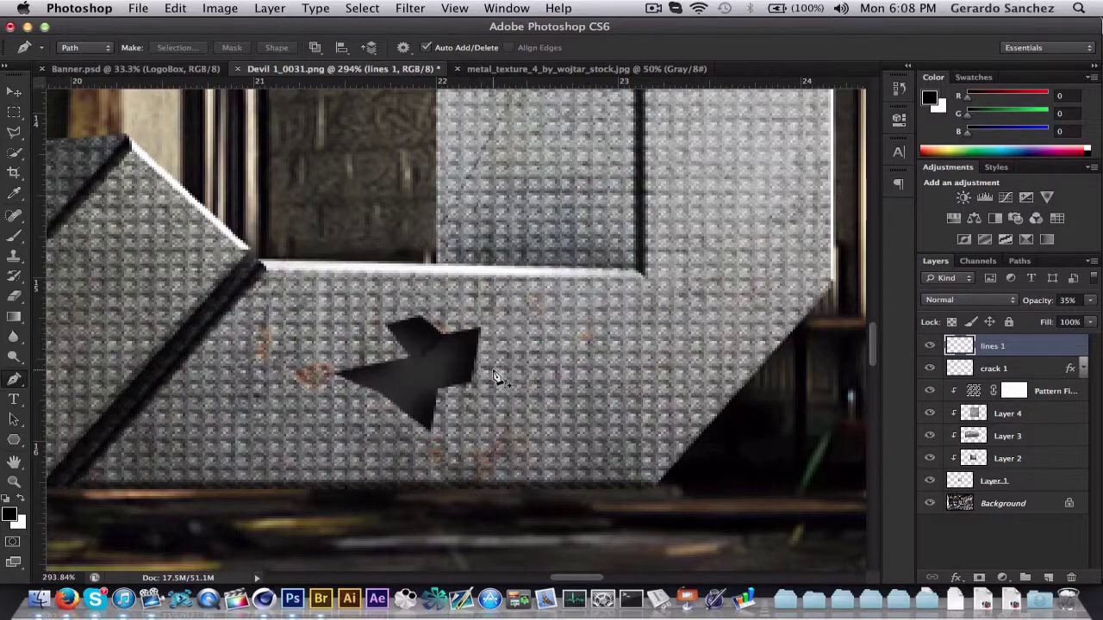
{"action": "left_click", "coordinate": [983, 303]}
{"action": "left_click", "coordinate": [946, 445]}
{"action": "key", "text": "super+e"}
{"action": "left_click", "coordinate": [19, 483]}
{"action": "left_click_drag", "start_coordinate": [230, 406], "coordinate": [52, 409]}
{"action": "left_click_drag", "start_coordinate": [466, 384], "coordinate": [414, 342]}
Open sparks9.png from the Sparks folder inside Pictures and close the image again
{"action": "left_click", "coordinate": [138, 8]}
{"action": "left_click", "coordinate": [162, 43]}
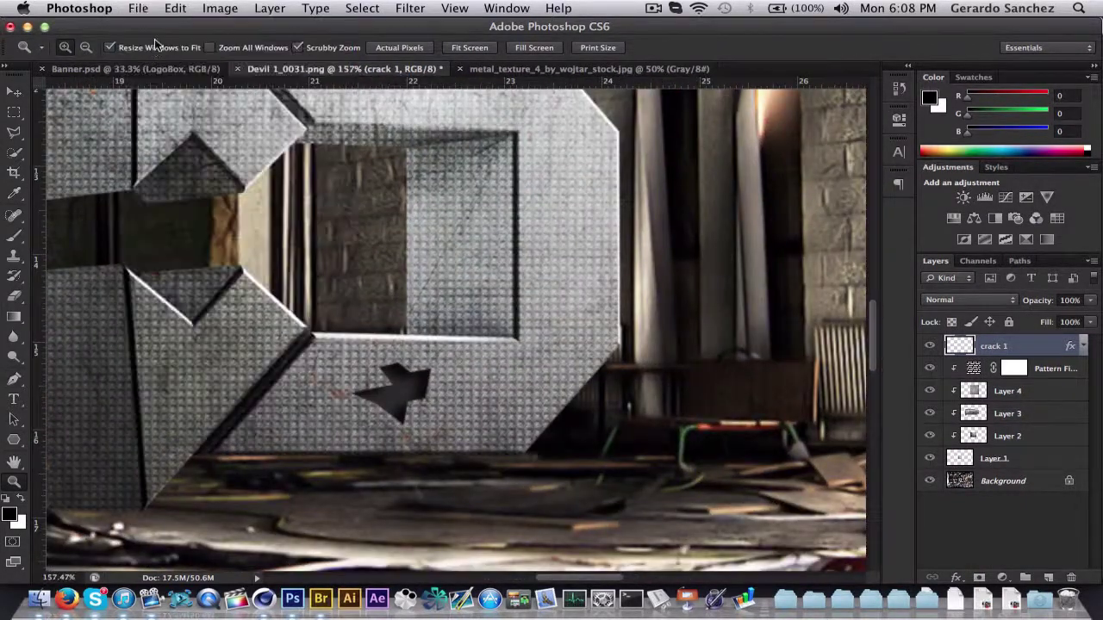
{"action": "left_click", "coordinate": [231, 135]}
{"action": "double_click", "coordinate": [776, 205]}
{"action": "left_click", "coordinate": [718, 216]}
{"action": "double_click", "coordinate": [718, 216]}
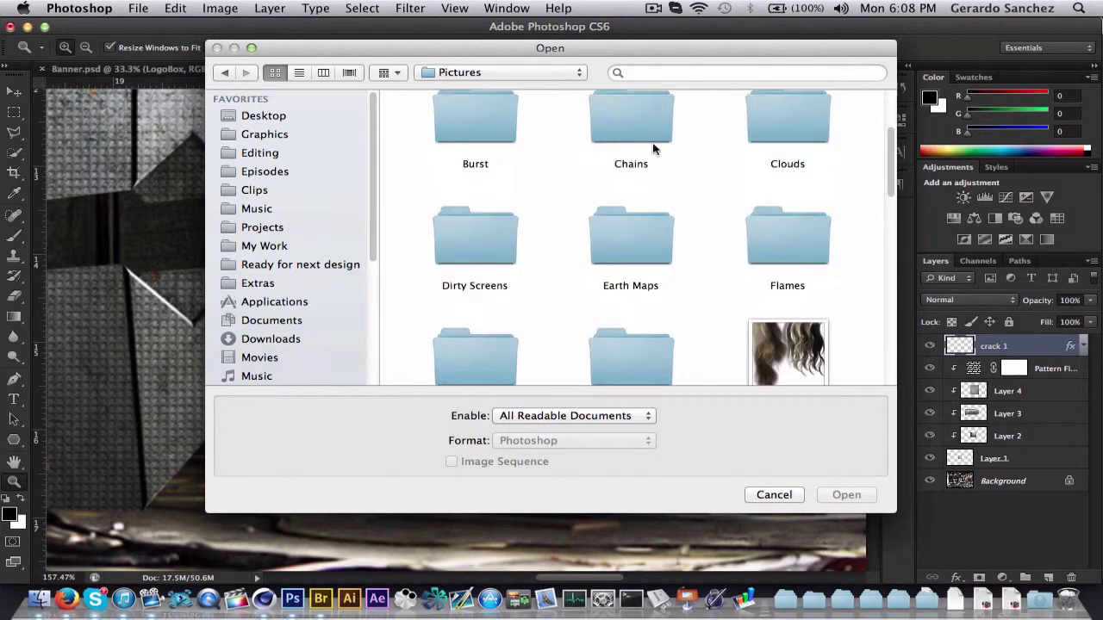
{"action": "scroll", "coordinate": [632, 125], "scroll_direction": "down", "scroll_amount": 5}
{"action": "scroll", "coordinate": [586, 148], "scroll_direction": "down", "scroll_amount": 5}
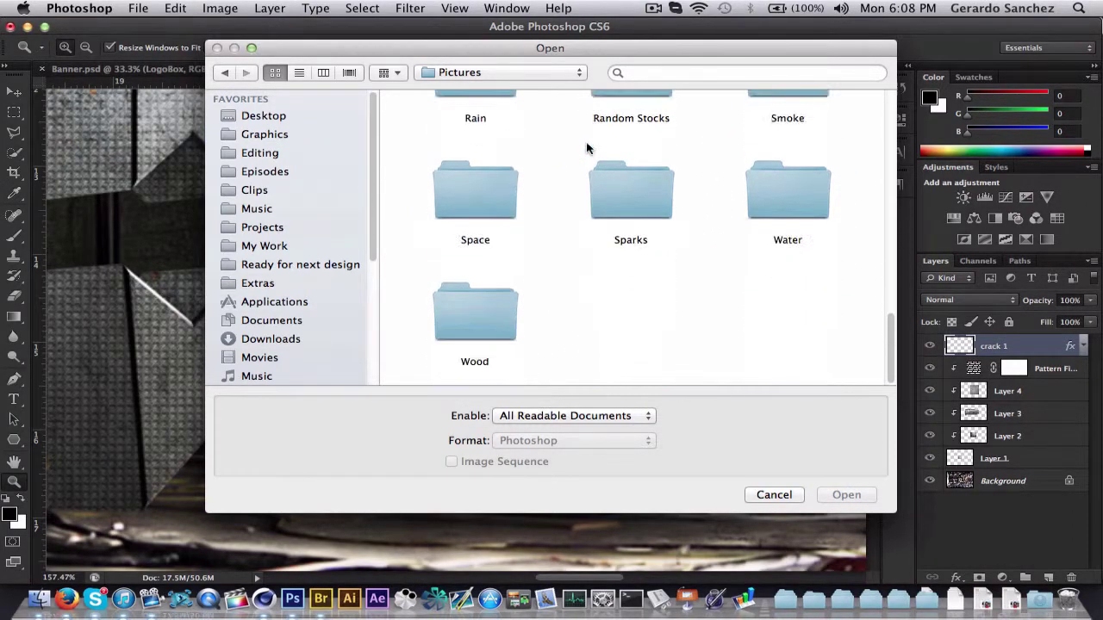
{"action": "double_click", "coordinate": [635, 169]}
{"action": "scroll", "coordinate": [487, 347], "scroll_direction": "down", "scroll_amount": 5}
{"action": "double_click", "coordinate": [487, 347]}
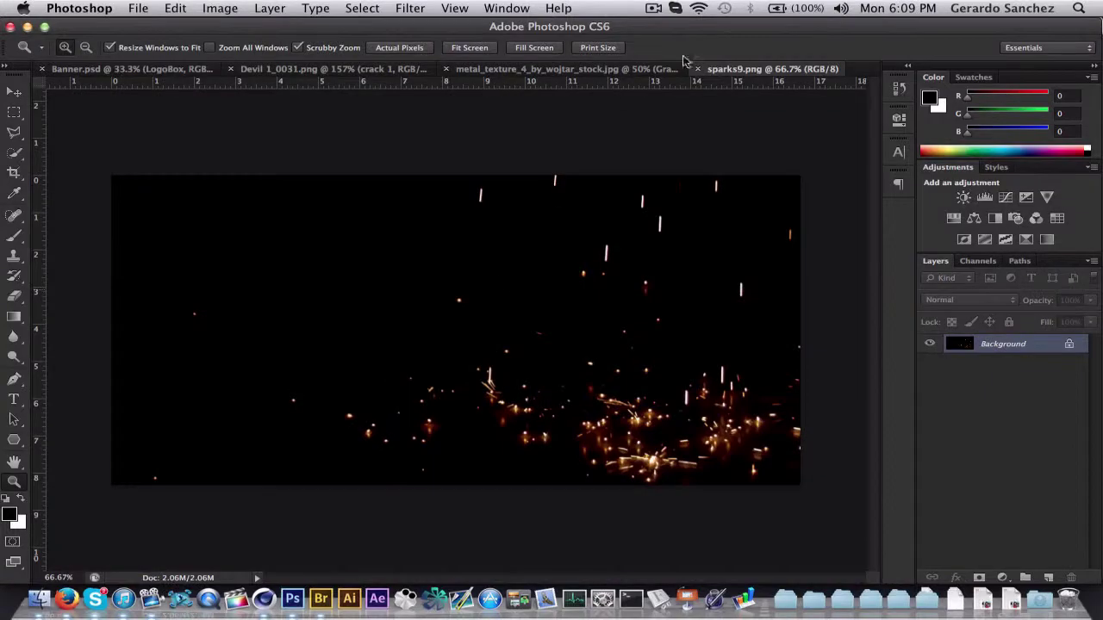
{"action": "left_click", "coordinate": [697, 69]}
Open SPARKS S.SHOTS – ERAAH (4).png and copy its image into the Devil 1_0031.png document
{"action": "left_click", "coordinate": [138, 8]}
{"action": "left_click", "coordinate": [163, 42]}
{"action": "left_click", "coordinate": [763, 123]}
{"action": "double_click", "coordinate": [763, 123]}
{"action": "left_click", "coordinate": [13, 92]}
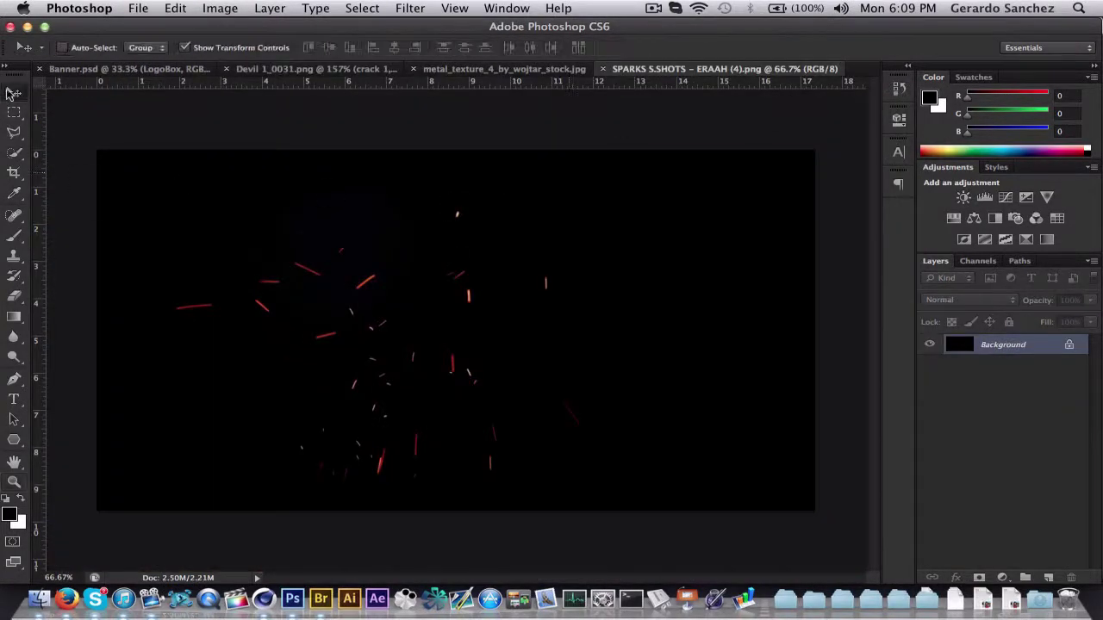
{"action": "left_click_drag", "start_coordinate": [295, 72], "coordinate": [92, 127]}
Scale the spark layer down, blend it with Linear Dodge (Add), and move it over the D's lower crack
{"action": "key", "text": "super+space"}
{"action": "left_click_drag", "start_coordinate": [733, 220], "coordinate": [495, 339]}
{"action": "key", "text": "Return"}
{"action": "left_click", "coordinate": [960, 301]}
{"action": "left_click", "coordinate": [954, 419]}
{"action": "mouse_move", "coordinate": [414, 366]}
{"action": "left_mouse_down"}
{"action": "mouse_move", "coordinate": [414, 284]}
{"action": "mouse_move", "coordinate": [371, 314]}
{"action": "left_mouse_up"}
Close the metal texture and SPARKS S.SHOTS – ERAAH (4).png documents
{"action": "left_click", "coordinate": [98, 602]}
{"action": "left_click", "coordinate": [142, 362]}
{"action": "left_click", "coordinate": [455, 69]}
{"action": "left_click", "coordinate": [457, 69]}
{"action": "key", "text": "super+t"}
{"action": "key", "text": "Return"}
Open sparks.png and copy its image into the Devil 1_0031.png document
{"action": "left_click", "coordinate": [136, 7]}
{"action": "left_click", "coordinate": [147, 39]}
{"action": "double_click", "coordinate": [617, 251]}
{"action": "left_click_drag", "start_coordinate": [365, 213], "coordinate": [365, 261]}
Scale the second spark layer down over the lower crack and blend it with Linear Dodge (Add)
{"action": "key", "text": "super+t"}
{"action": "left_click_drag", "start_coordinate": [788, 224], "coordinate": [506, 348]}
{"action": "key", "text": "Return"}
{"action": "left_click", "coordinate": [969, 300]}
{"action": "left_click", "coordinate": [956, 266]}
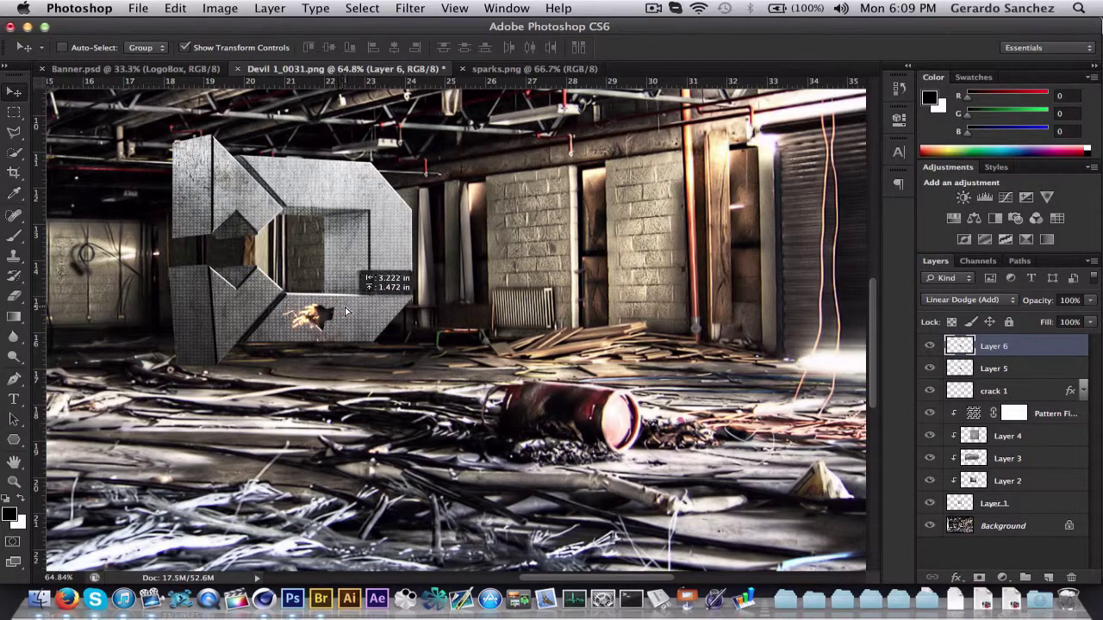
{"action": "left_click", "coordinate": [14, 482]}
{"action": "left_click_drag", "start_coordinate": [298, 310], "coordinate": [343, 330]}
Open sparks6.png from the Sparks folder and close it again
{"action": "left_click", "coordinate": [138, 9]}
{"action": "left_click", "coordinate": [197, 46]}
{"action": "scroll", "coordinate": [729, 236], "scroll_direction": "down", "scroll_amount": 5}
{"action": "double_click", "coordinate": [472, 190]}
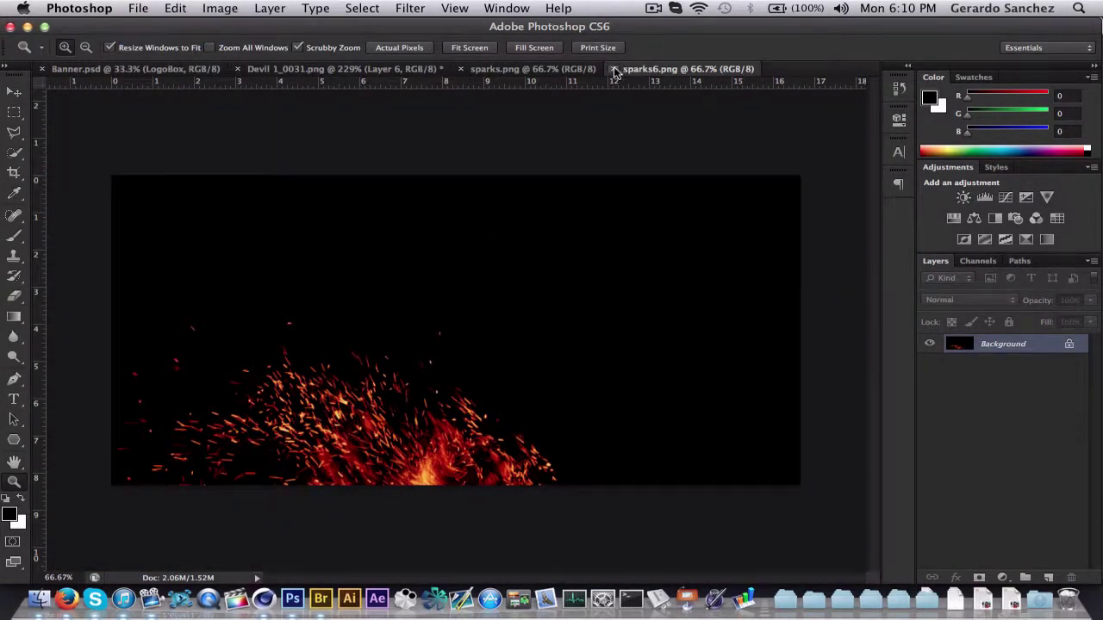
{"action": "left_click", "coordinate": [614, 70]}
Browse the Pictures stock folders, including Metal Renders, for another image to use on the crack
{"action": "left_click", "coordinate": [138, 9]}
{"action": "left_click", "coordinate": [158, 40]}
{"action": "left_click", "coordinate": [498, 73]}
{"action": "left_click", "coordinate": [496, 90]}
{"action": "scroll", "coordinate": [575, 207], "scroll_direction": "down", "scroll_amount": 5}
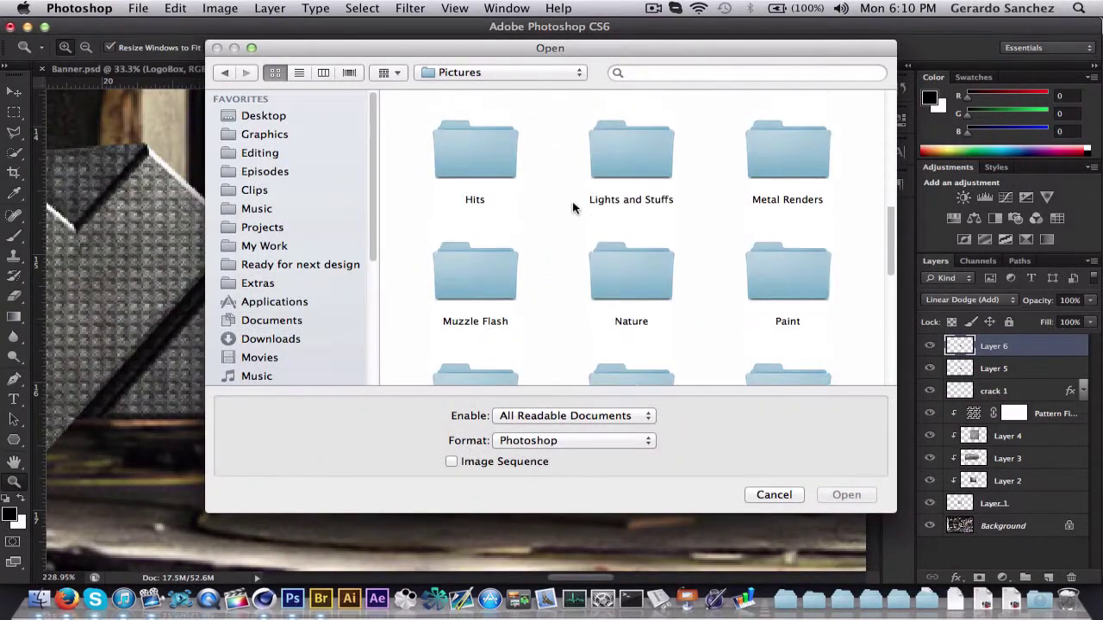
{"action": "double_click", "coordinate": [788, 143]}
{"action": "left_click", "coordinate": [225, 73]}
{"action": "scroll", "coordinate": [529, 190], "scroll_direction": "down", "scroll_amount": 5}
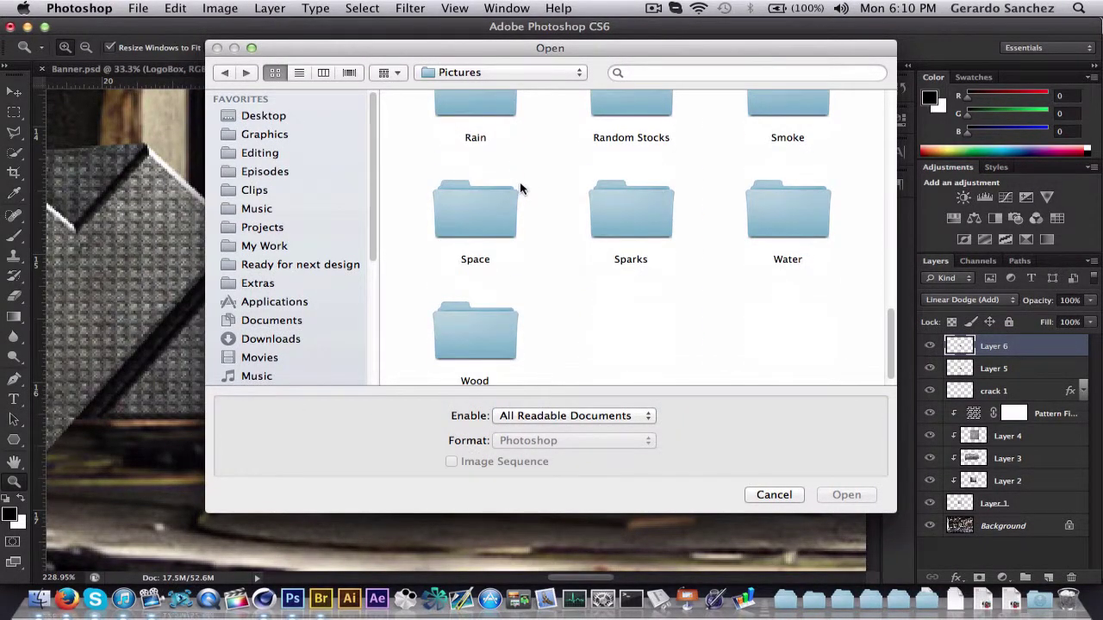
{"action": "scroll", "coordinate": [520, 188], "scroll_direction": "up", "scroll_amount": 10}
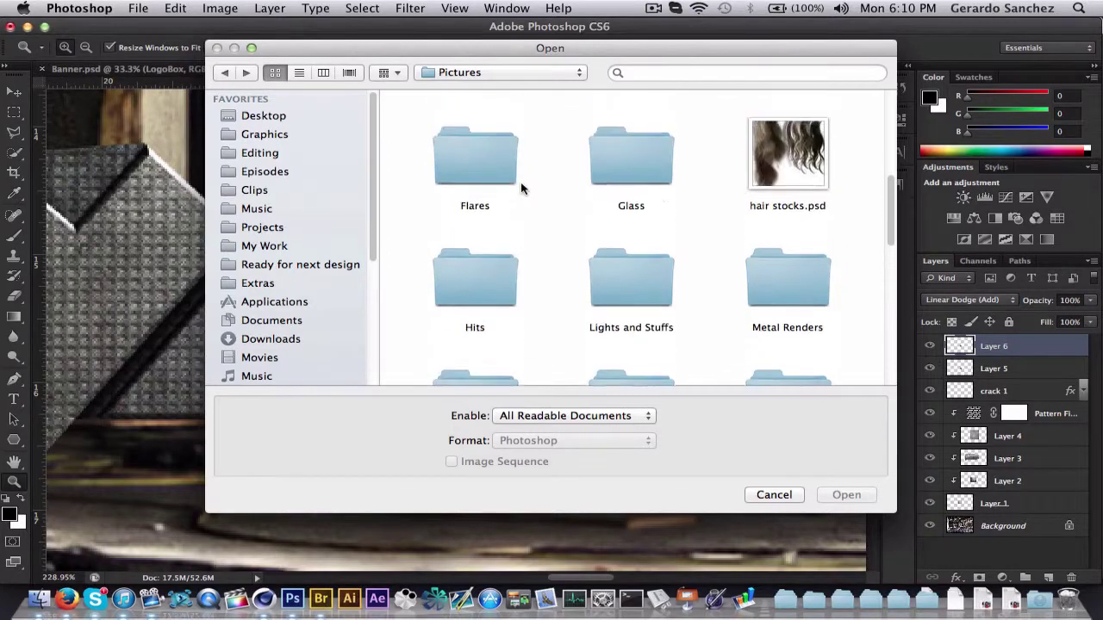
{"action": "scroll", "coordinate": [526, 189], "scroll_direction": "up", "scroll_amount": 5}
{"action": "double_click", "coordinate": [652, 263]}
{"action": "double_click", "coordinate": [475, 142]}
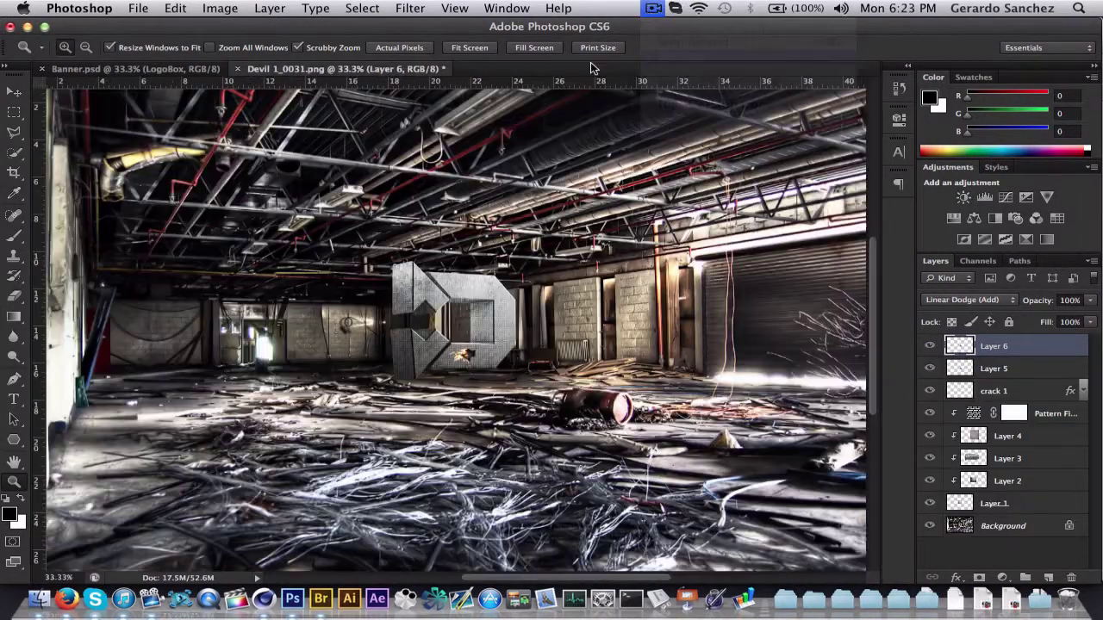
Open SPARKS S.SHOTS – ERAAH (2).png from the Sparks folder and add it to the Devil 1_0031.png document
{"action": "key", "text": "super+o"}
{"action": "double_click", "coordinate": [797, 254]}
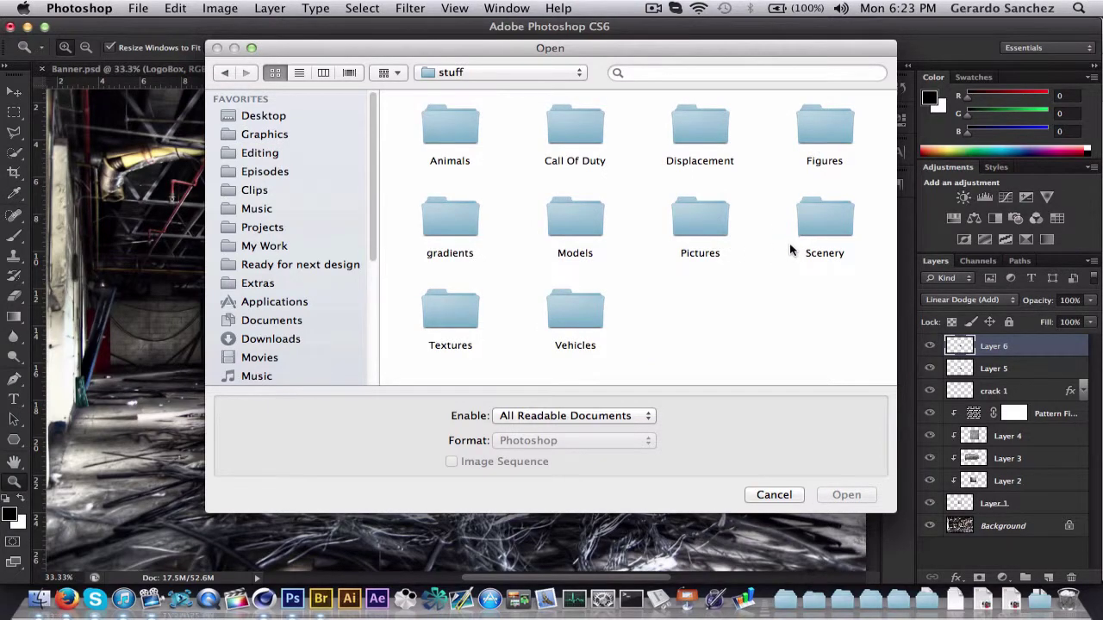
{"action": "double_click", "coordinate": [679, 224]}
{"action": "double_click", "coordinate": [630, 194]}
{"action": "double_click", "coordinate": [477, 134]}
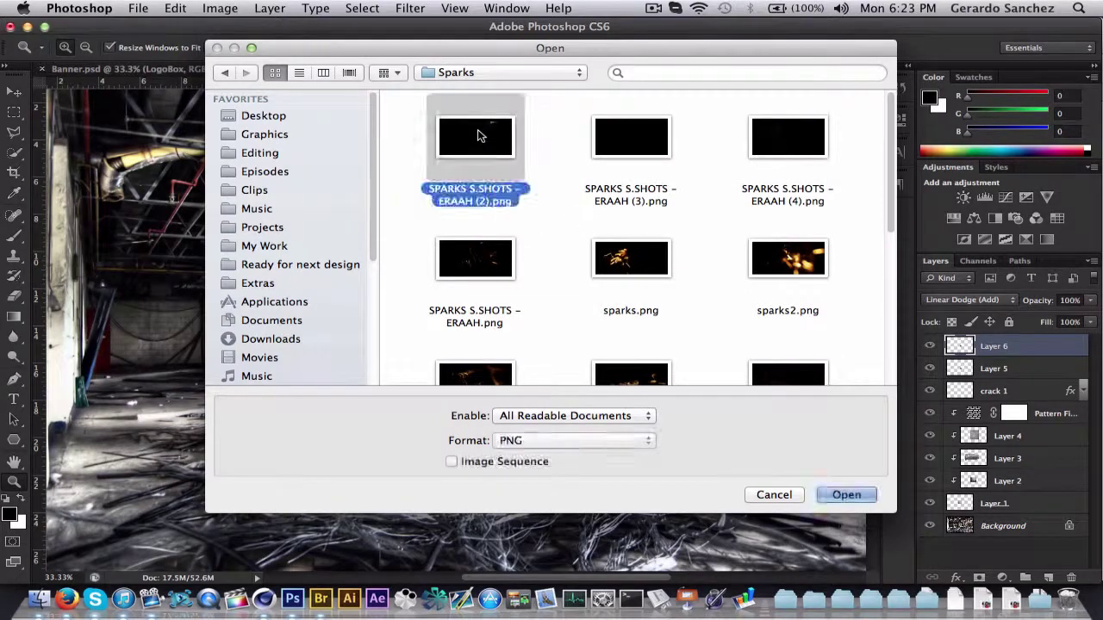
{"action": "left_click", "coordinate": [15, 92]}
{"action": "left_click_drag", "start_coordinate": [468, 219], "coordinate": [466, 351]}
Scale the new spark layer to about 54% near the D's base and blend it with Linear Dodge (Add)
{"action": "mouse_move", "coordinate": [617, 261]}
{"action": "left_mouse_down"}
{"action": "mouse_move", "coordinate": [534, 303]}
{"action": "mouse_move", "coordinate": [498, 347]}
{"action": "left_mouse_up"}
{"action": "left_click", "coordinate": [957, 300]}
{"action": "left_click", "coordinate": [937, 419]}
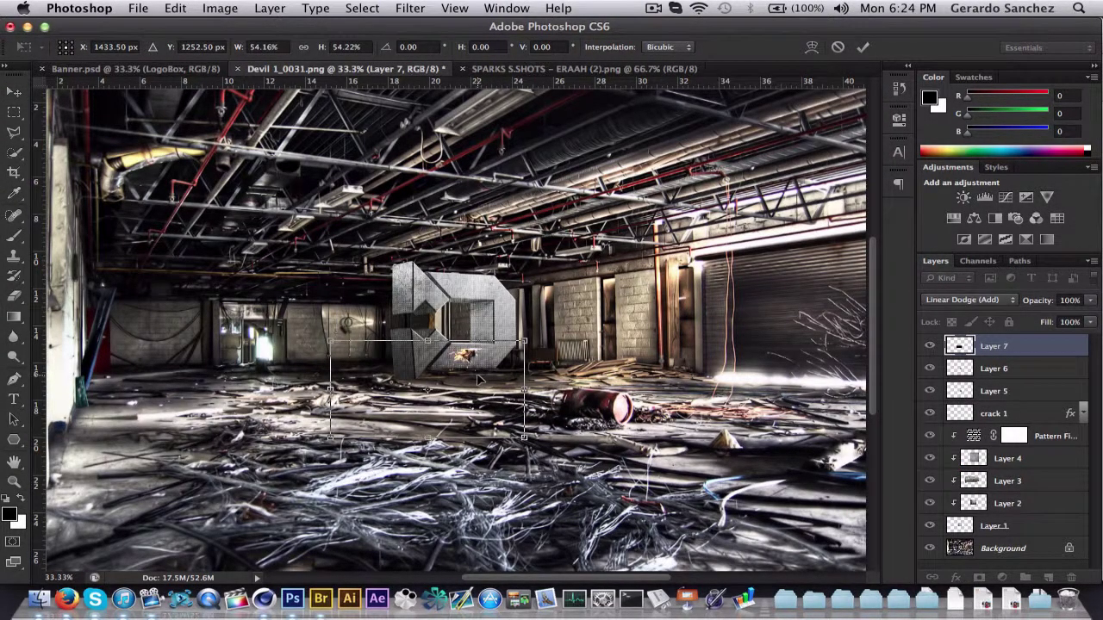
{"action": "key", "text": "Return"}
Move the new sparks over the lower crack, place Layer 7 directly above crack 1, and clip it to that layer
{"action": "left_click", "coordinate": [14, 482]}
{"action": "left_click", "coordinate": [479, 358]}
{"action": "left_click", "coordinate": [478, 359]}
{"action": "left_click", "coordinate": [478, 359]}
{"action": "left_click", "coordinate": [14, 92]}
{"action": "left_click_drag", "start_coordinate": [502, 347], "coordinate": [470, 360]}
{"action": "left_click_drag", "start_coordinate": [1000, 349], "coordinate": [998, 405]}
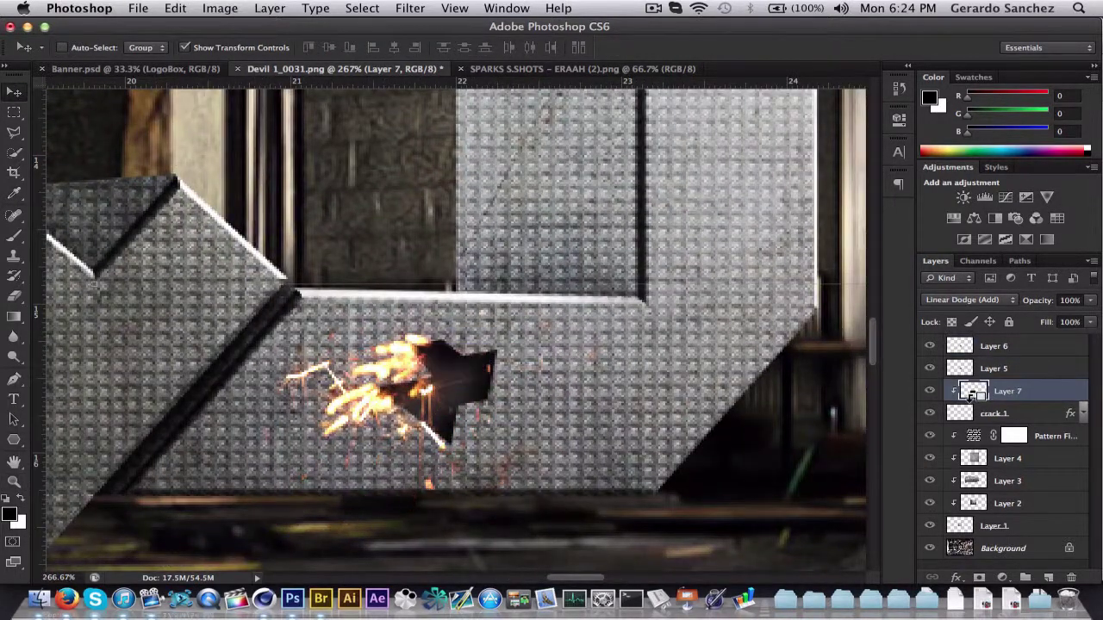
Rasterize the layer style of crack 1 and clip Layer 7 to it again
{"action": "right_click", "coordinate": [965, 415]}
{"action": "left_click", "coordinate": [935, 215]}
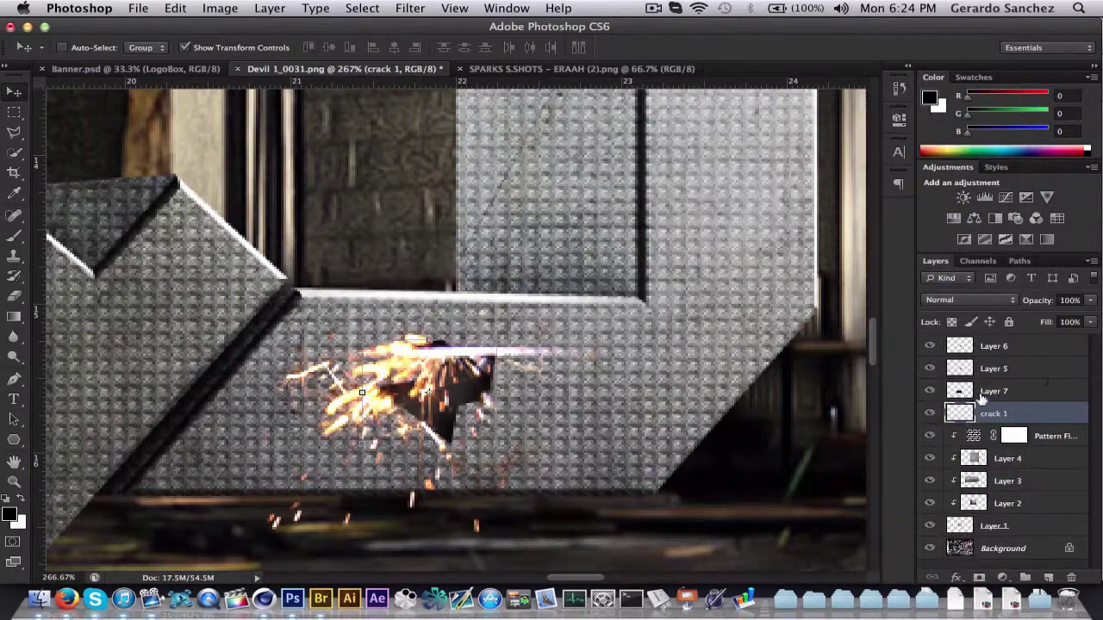
{"action": "left_click", "coordinate": [976, 392]}
{"action": "key", "text": "z"}
{"action": "left_click_drag", "start_coordinate": [568, 360], "coordinate": [538, 421]}
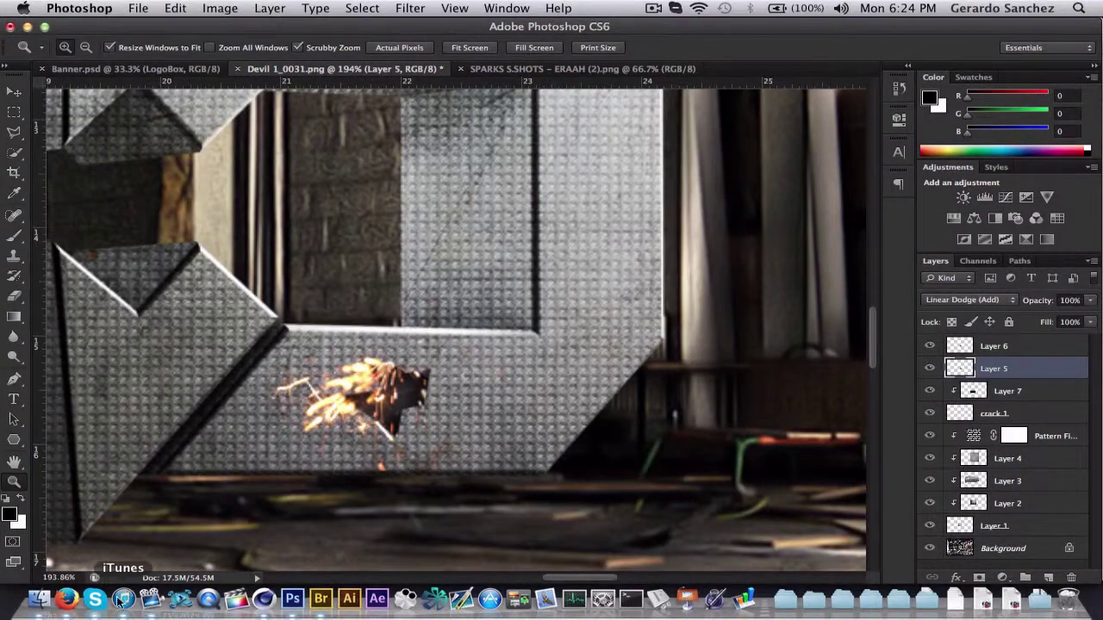
{"action": "left_click", "coordinate": [123, 601]}
{"action": "key", "text": "super+w"}
Create a new layer named "crack 2" above Layer 6
{"action": "scroll", "coordinate": [123, 183], "scroll_direction": "up", "scroll_amount": 5}
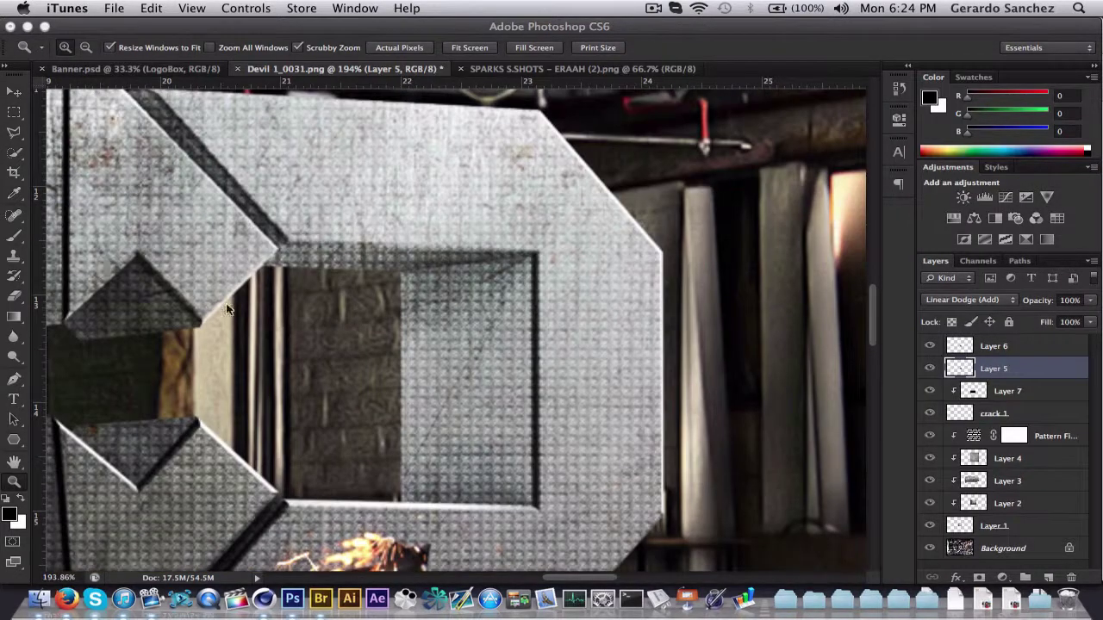
{"action": "left_click", "coordinate": [1036, 360]}
{"action": "key", "text": "super+alt+shift+n"}
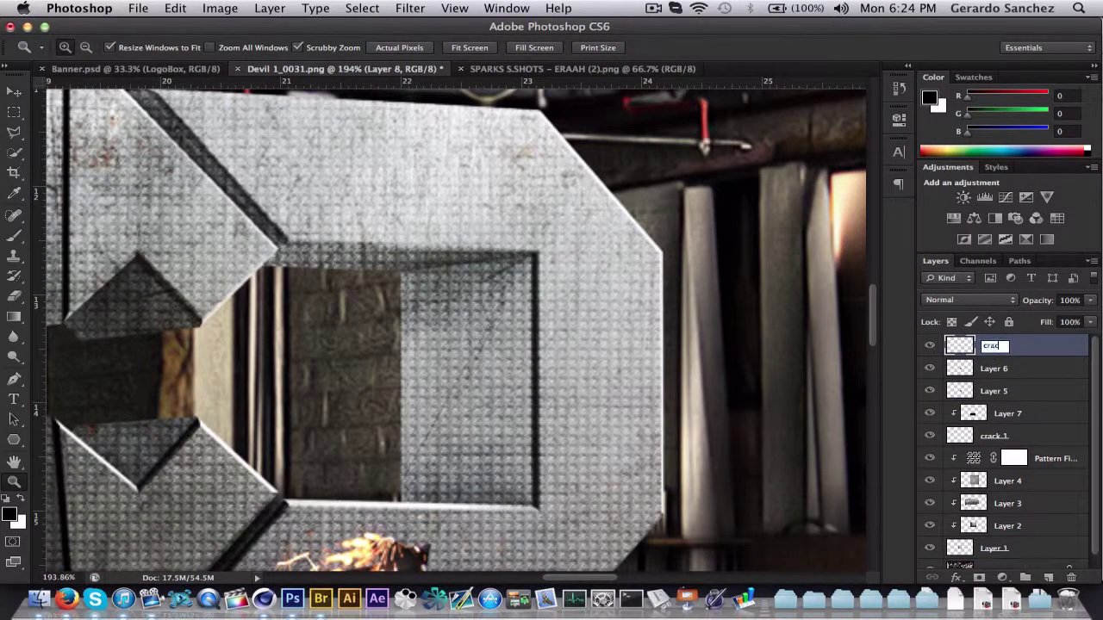
{"action": "scroll", "coordinate": [660, 508], "scroll_direction": "left", "scroll_amount": 5}
Draw a small jagged Pen shape on the D's upper-left face and fill it with black on the crack 2 layer
{"action": "key", "text": "p"}
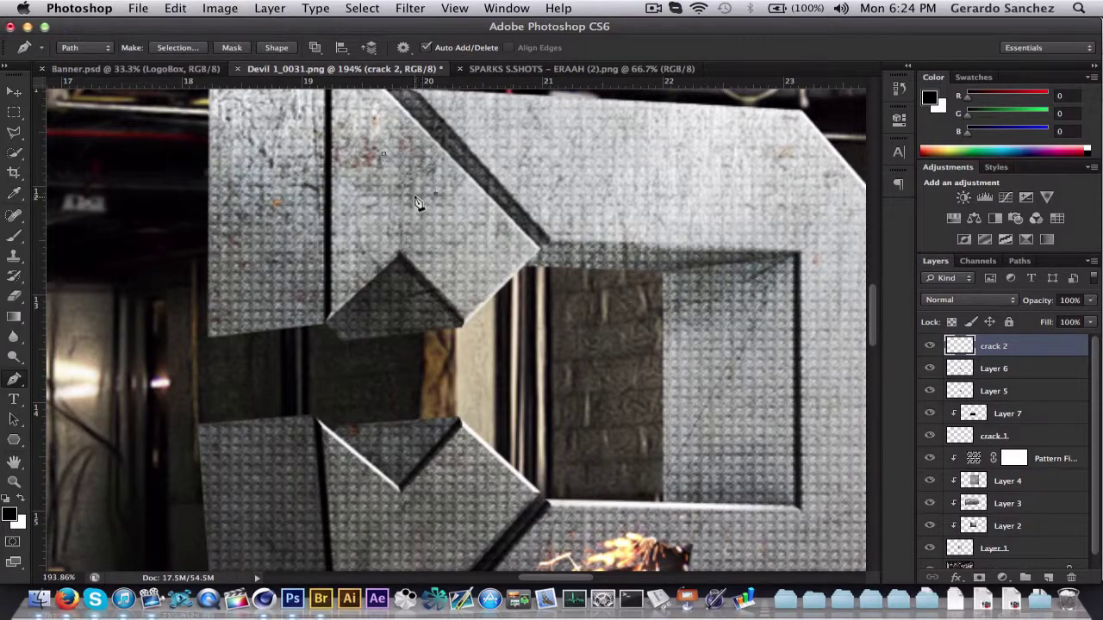
{"action": "right_click", "coordinate": [394, 177]}
{"action": "left_click", "coordinate": [439, 260]}
{"action": "left_click", "coordinate": [851, 203]}
{"action": "key", "text": "Return"}
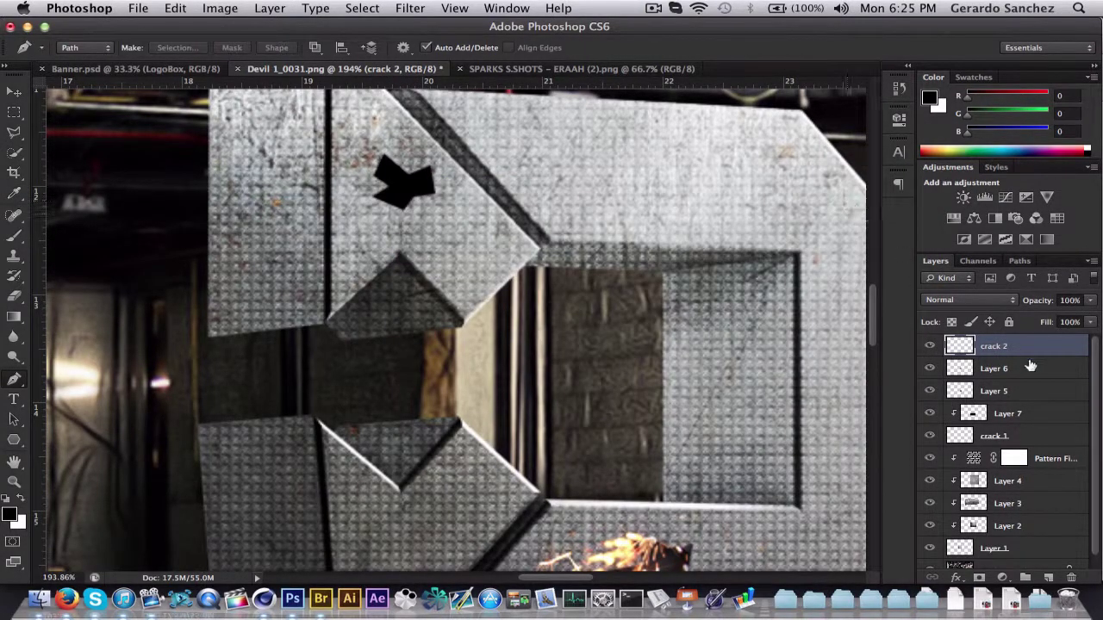
Add an Inner Shadow and a dark gray Color Overlay at 100% opacity to the crack 2 layer
{"action": "double_click", "coordinate": [1031, 350]}
{"action": "left_click", "coordinate": [626, 307]}
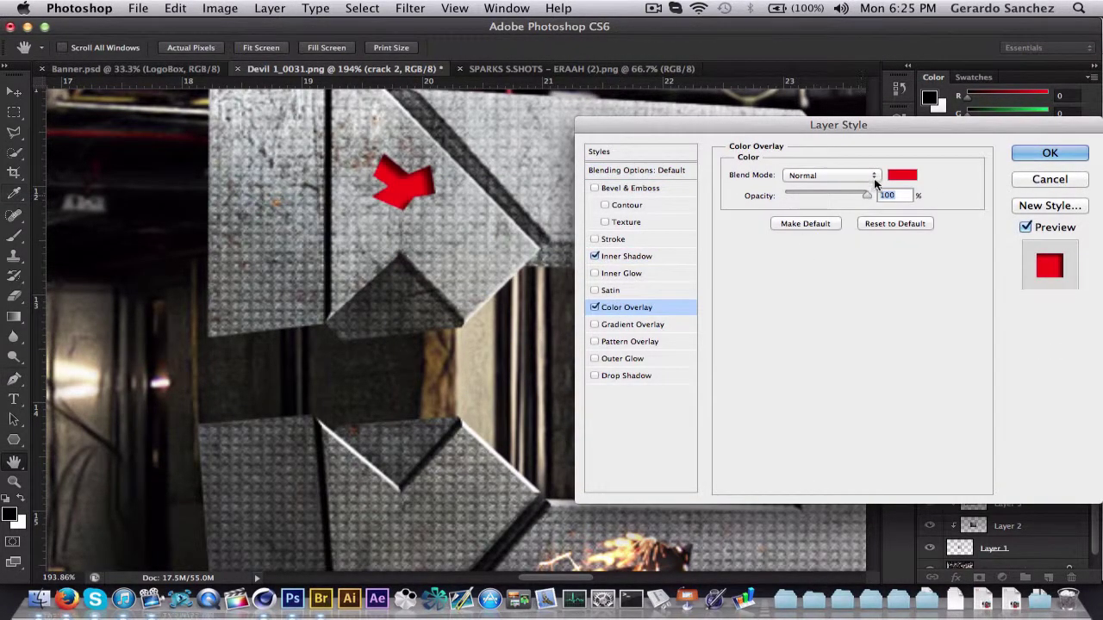
{"action": "left_click", "coordinate": [902, 175]}
{"action": "left_click", "coordinate": [434, 469]}
{"action": "left_click", "coordinate": [864, 295]}
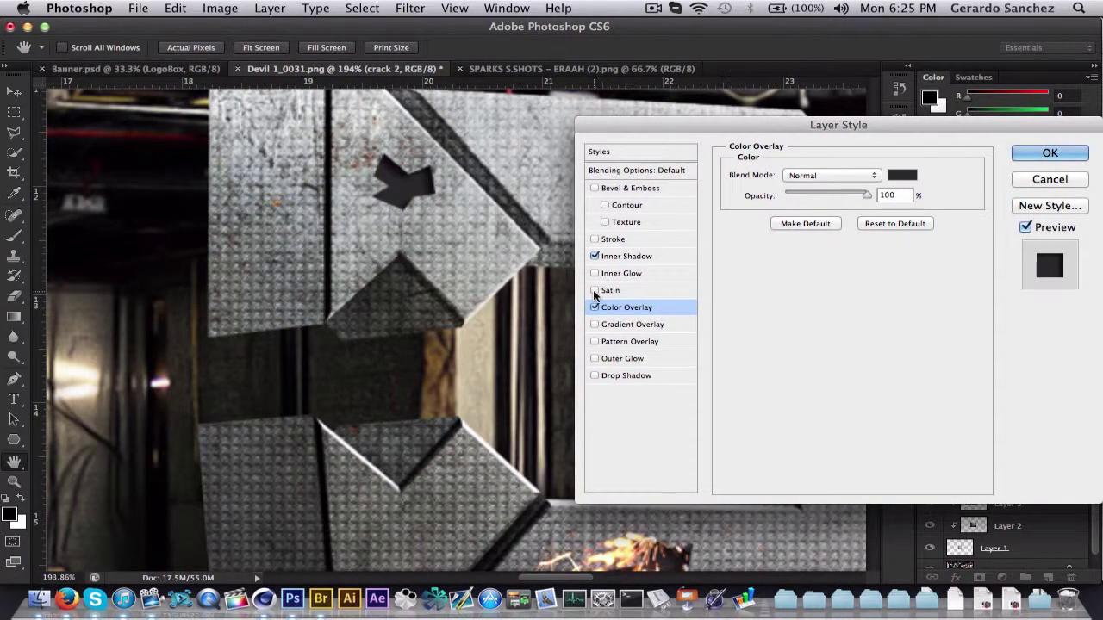
Set crack 2's Inner Shadow to a dark gray color with 4 px distance, 3% choke and 6 px size
{"action": "left_click", "coordinate": [627, 256]}
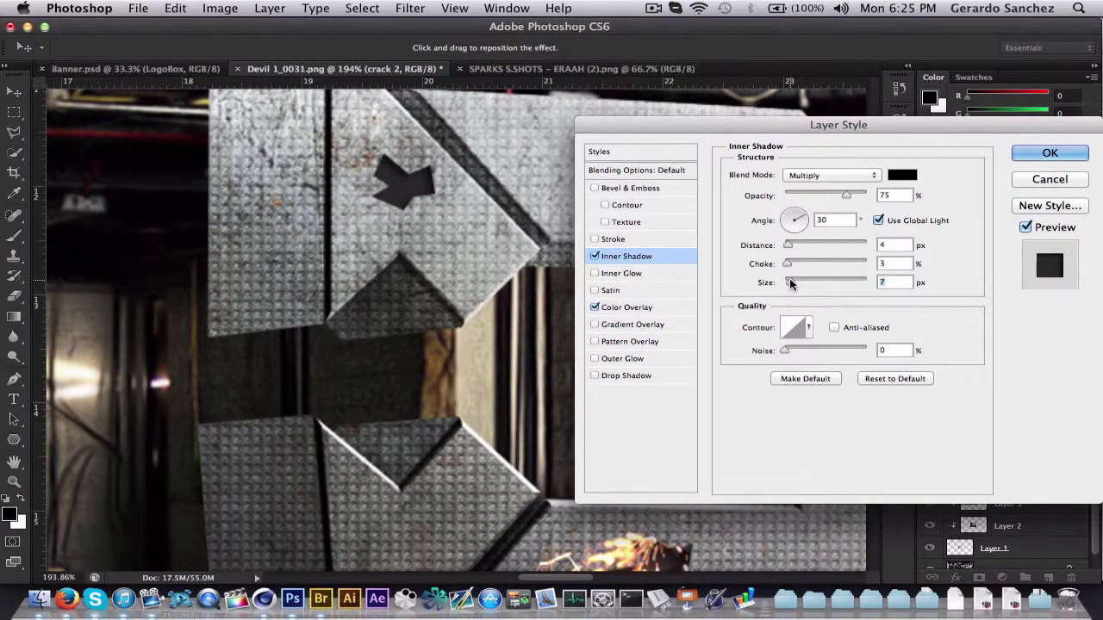
{"action": "left_click", "coordinate": [902, 175]}
{"action": "left_click", "coordinate": [863, 321]}
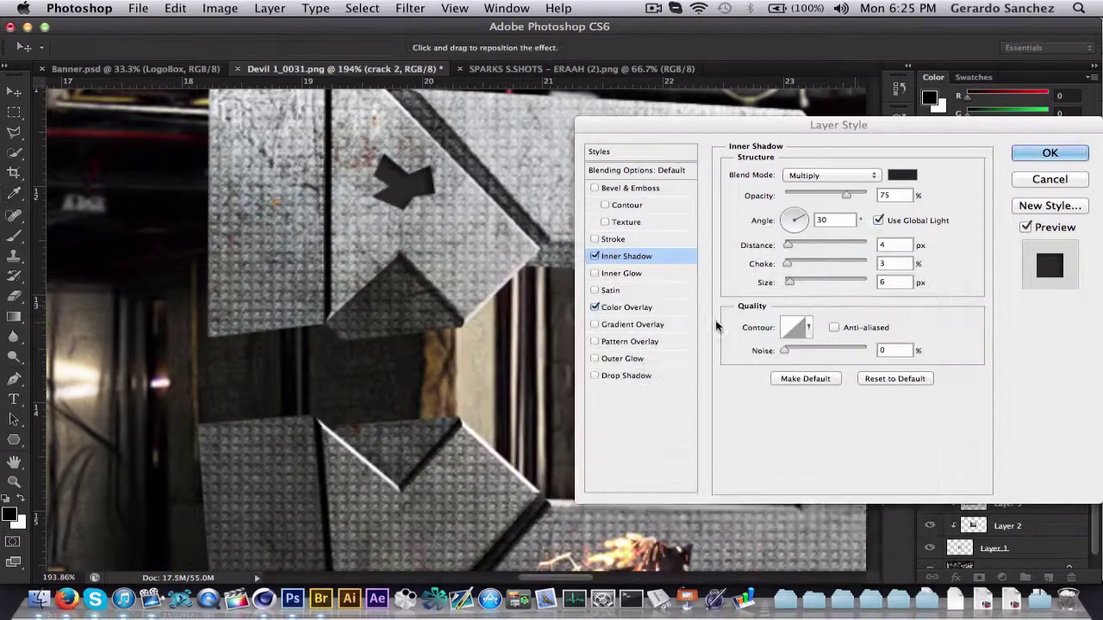
Adjust the dark shade of crack 2's Color Overlay and apply the layer style
{"action": "left_click", "coordinate": [627, 307]}
{"action": "left_click", "coordinate": [902, 175]}
{"action": "left_click", "coordinate": [457, 457]}
{"action": "left_click", "coordinate": [898, 298]}
{"action": "left_click", "coordinate": [1034, 156]}
Duplicate Layer 5 and Layer 6 above crack 2 and move the copied sparks over the upper crack
{"action": "key", "text": "super+space"}
{"action": "left_click_drag", "start_coordinate": [293, 399], "coordinate": [130, 396]}
{"action": "left_click_drag", "start_coordinate": [474, 345], "coordinate": [686, 331]}
{"action": "left_click", "coordinate": [1004, 414]}
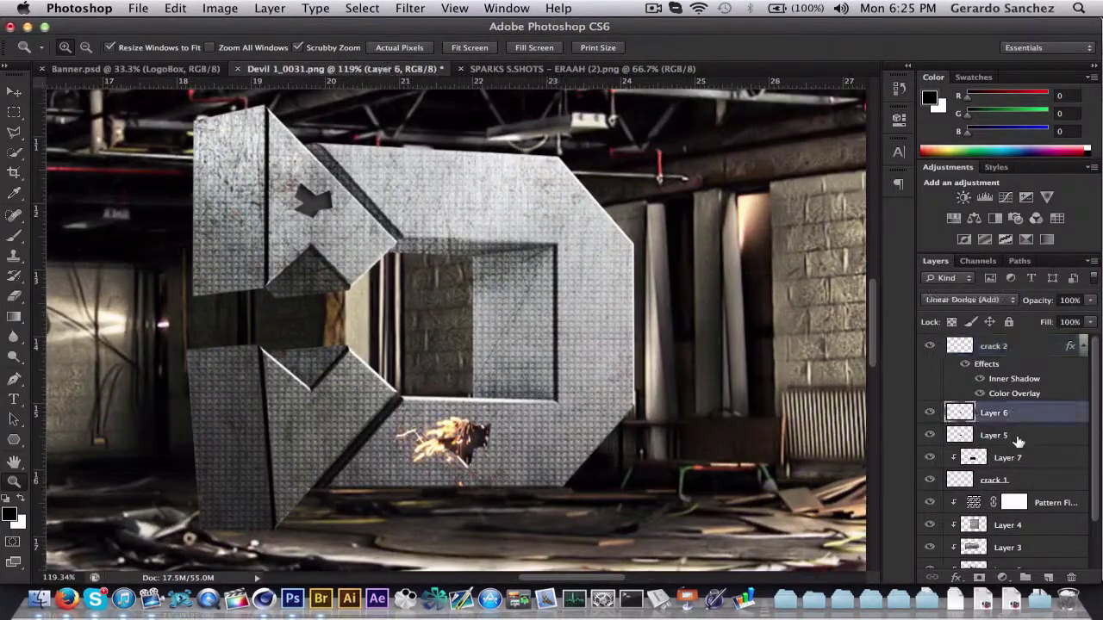
{"action": "key", "text": "super+j"}
{"action": "left_click_drag", "start_coordinate": [1019, 442], "coordinate": [1020, 340]}
{"action": "left_click", "coordinate": [13, 93]}
{"action": "left_click_drag", "start_coordinate": [468, 430], "coordinate": [384, 178]}
Transform the Layer 6 copy sparks and reposition Layer 5 copy around the upper crack
{"action": "left_click", "coordinate": [12, 484]}
{"action": "left_click", "coordinate": [13, 92]}
{"action": "left_click", "coordinate": [1000, 347]}
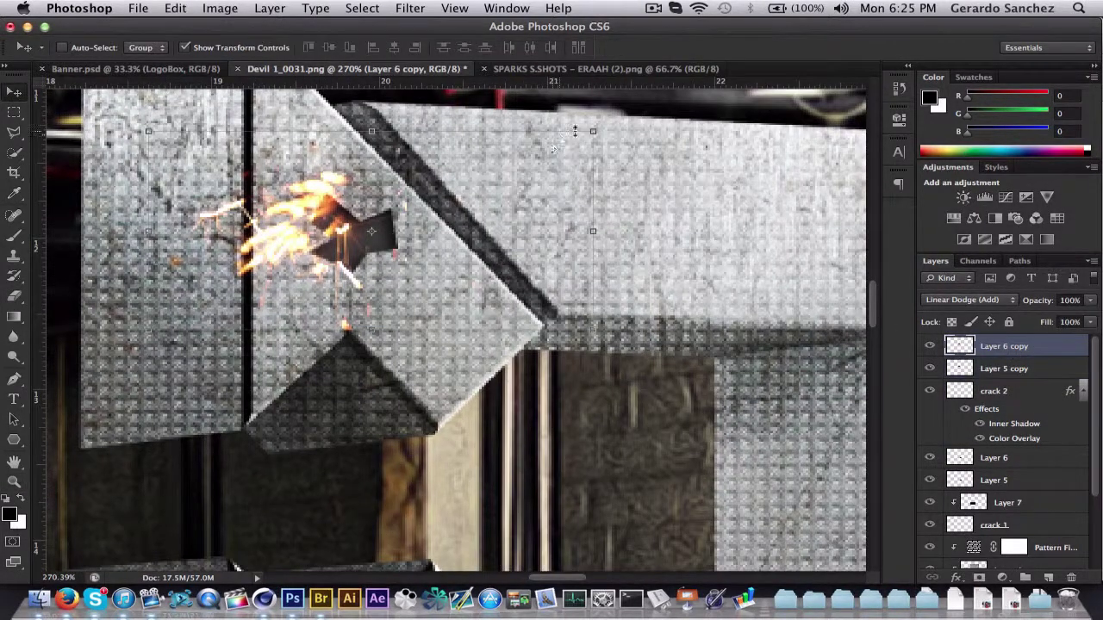
{"action": "left_click_drag", "start_coordinate": [582, 127], "coordinate": [611, 140]}
{"action": "left_click", "coordinate": [981, 370]}
{"action": "left_click_drag", "start_coordinate": [525, 215], "coordinate": [466, 238]}
Scale Layer 6 copy down and place its sparks on the right side of the upper crack
{"action": "left_click", "coordinate": [987, 348]}
{"action": "left_click_drag", "start_coordinate": [621, 142], "coordinate": [507, 192]}
{"action": "key", "text": "Return"}
{"action": "left_click_drag", "start_coordinate": [480, 224], "coordinate": [524, 213]}
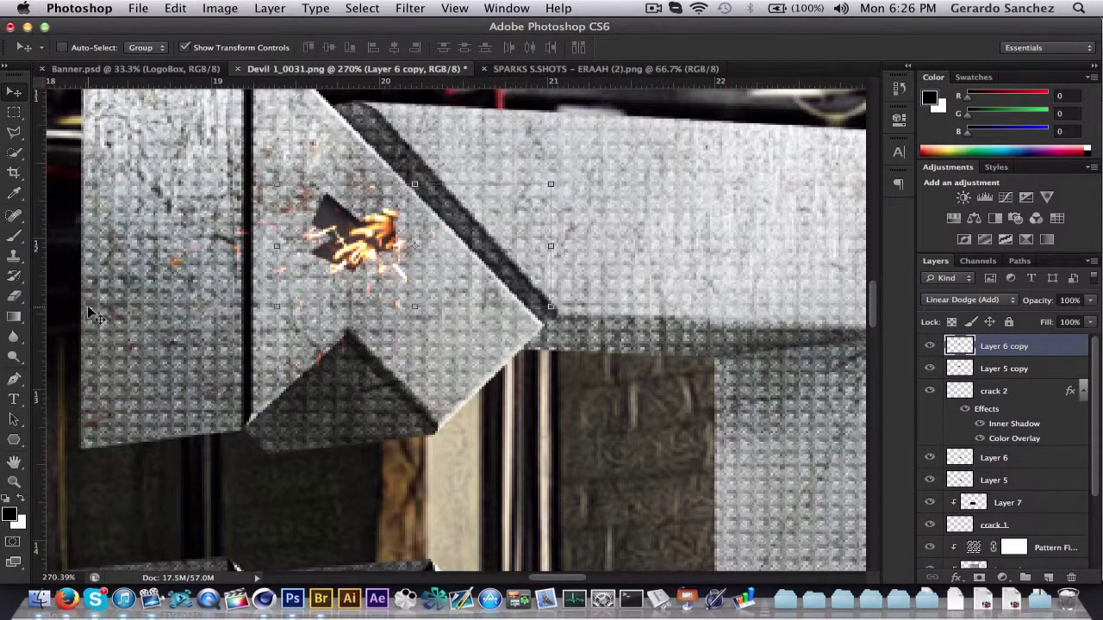
Rasterize the layer style of the crack 2 layer
{"action": "left_click", "coordinate": [19, 485]}
{"action": "left_click_drag", "start_coordinate": [319, 371], "coordinate": [136, 370]}
{"action": "left_click_drag", "start_coordinate": [332, 347], "coordinate": [500, 346]}
{"action": "right_click", "coordinate": [1060, 392]}
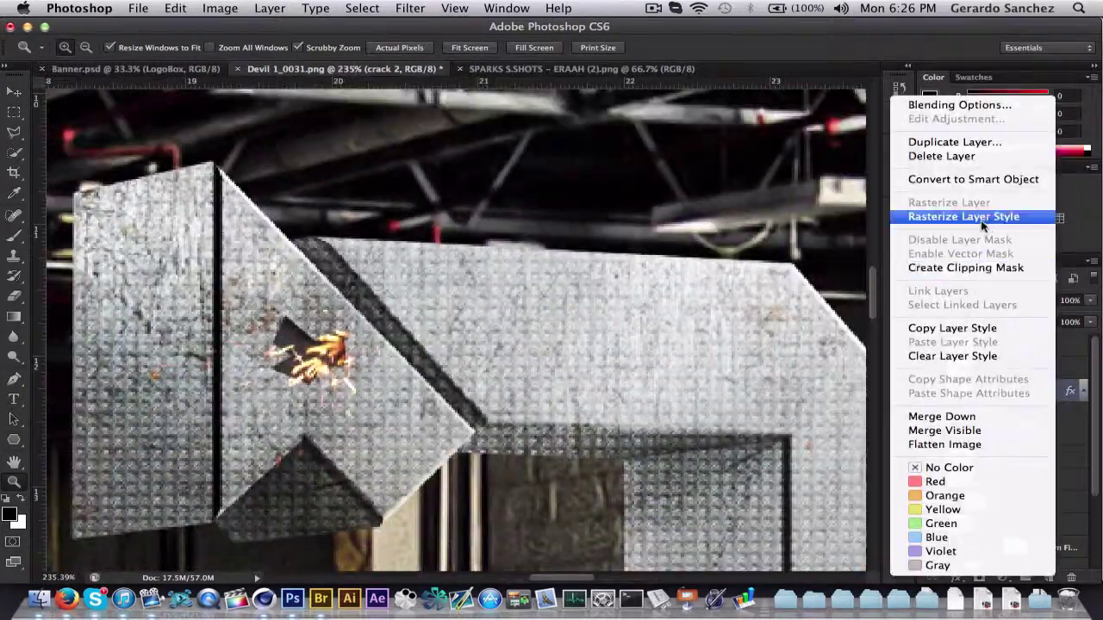
{"action": "left_click", "coordinate": [982, 218]}
Add a pattern fill layer above crack 2 using the Woven Wide pattern at 100% scale
{"action": "left_click", "coordinate": [967, 577]}
{"action": "left_click", "coordinate": [982, 338]}
{"action": "left_click", "coordinate": [681, 256]}
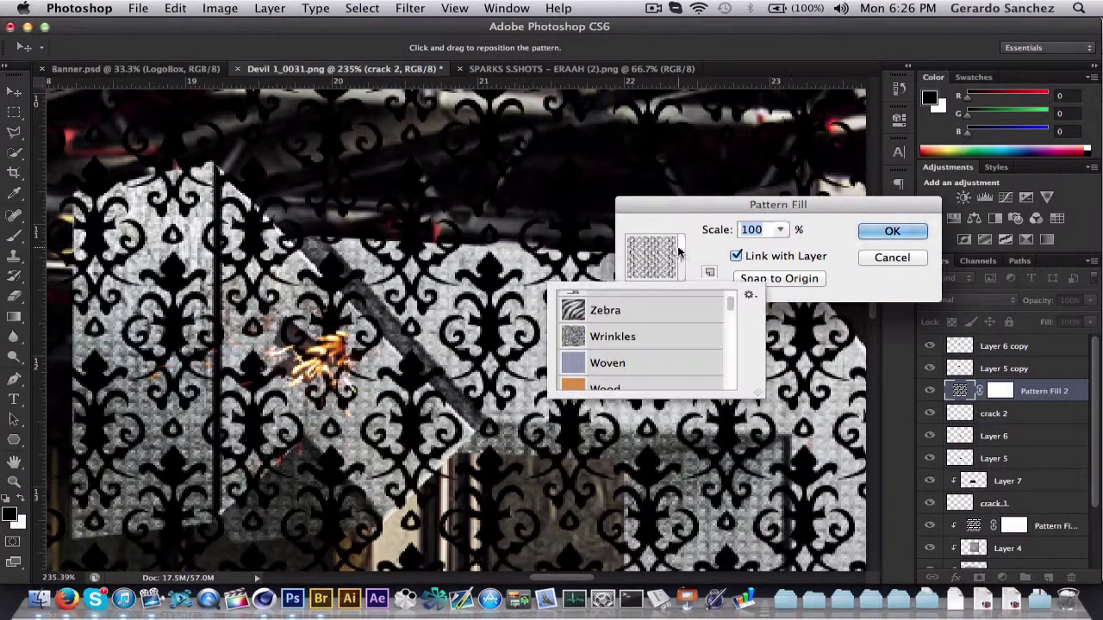
{"action": "left_click", "coordinate": [653, 336]}
{"action": "scroll", "coordinate": [654, 336], "scroll_direction": "up", "scroll_amount": 2}
{"action": "left_click", "coordinate": [656, 312]}
{"action": "scroll", "coordinate": [656, 317], "scroll_direction": "up", "scroll_amount": 2}
{"action": "left_click", "coordinate": [658, 324]}
{"action": "left_click", "coordinate": [661, 346]}
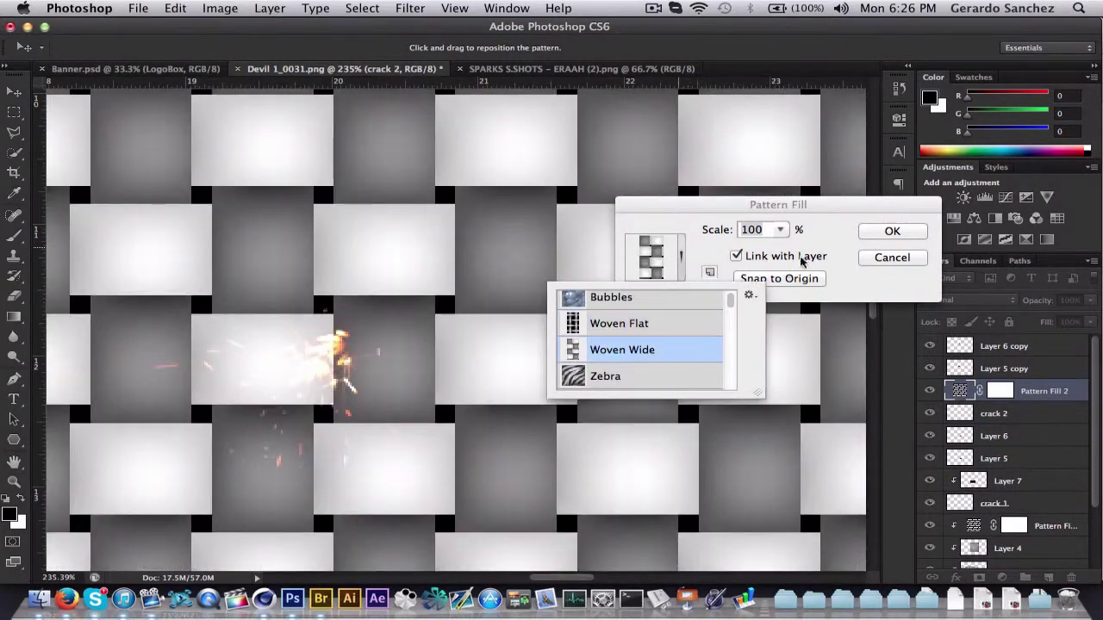
{"action": "left_click", "coordinate": [882, 234]}
Clip the new pattern fill layer to crack 2 and reduce the scale of its pattern
{"action": "left_click", "coordinate": [980, 303]}
{"action": "left_click", "coordinate": [979, 304]}
{"action": "left_click", "coordinate": [964, 403], "text": "alt"}
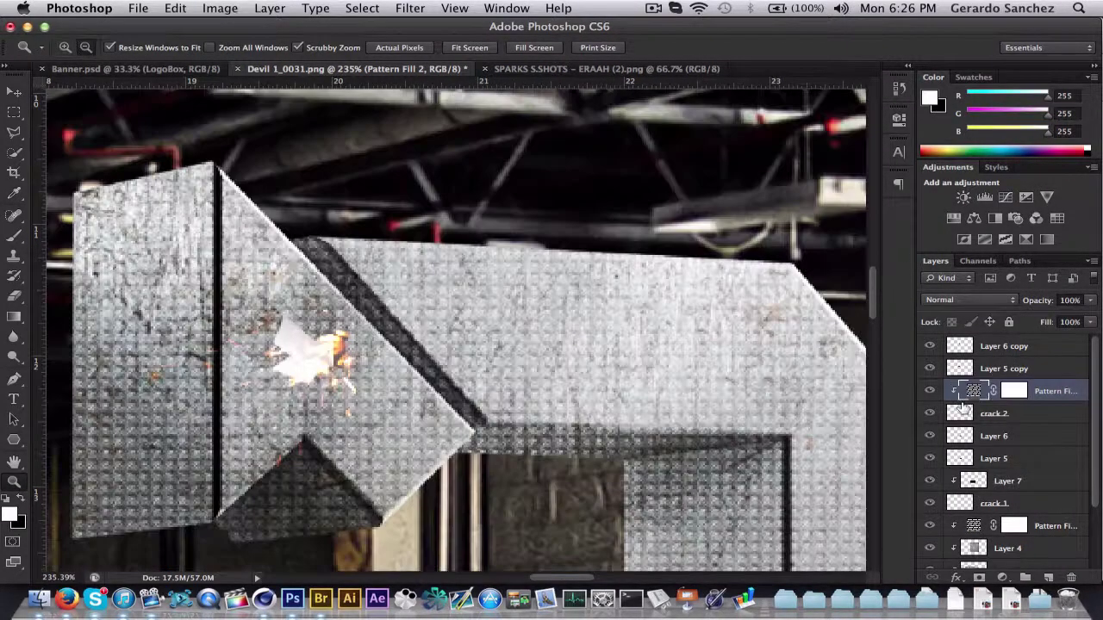
{"action": "double_click", "coordinate": [973, 393]}
{"action": "left_click", "coordinate": [780, 230]}
{"action": "key", "text": "Return"}
{"action": "key", "text": "z"}
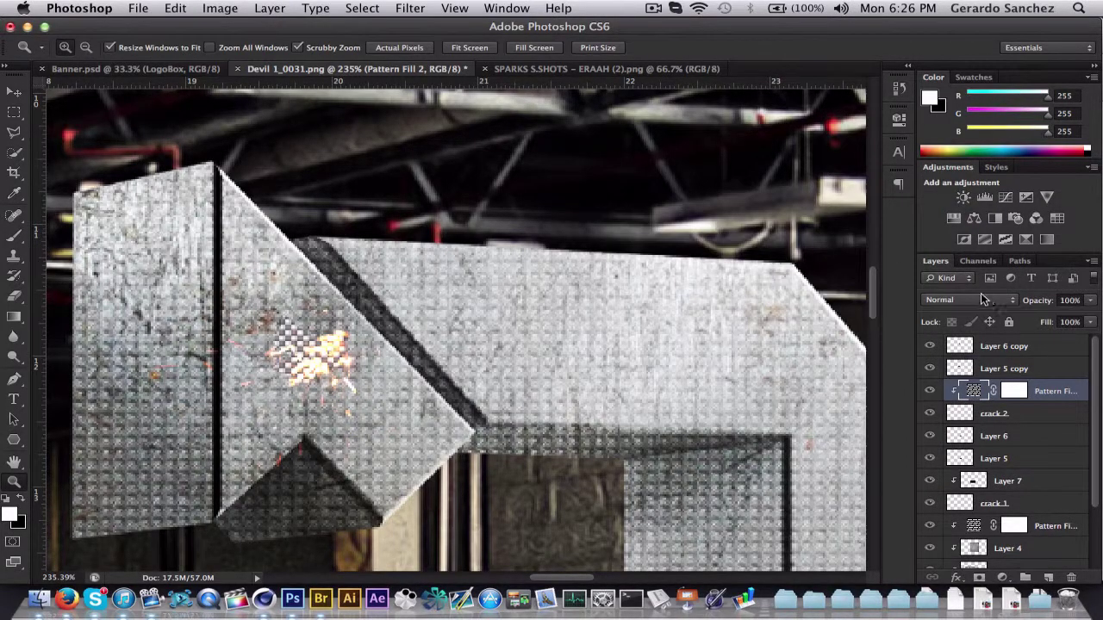
Set the blend mode of the crack 2 pattern fill to Overlay
{"action": "left_click", "coordinate": [969, 299]}
{"action": "left_click", "coordinate": [977, 457]}
{"action": "left_click_drag", "start_coordinate": [220, 451], "coordinate": [130, 450]}
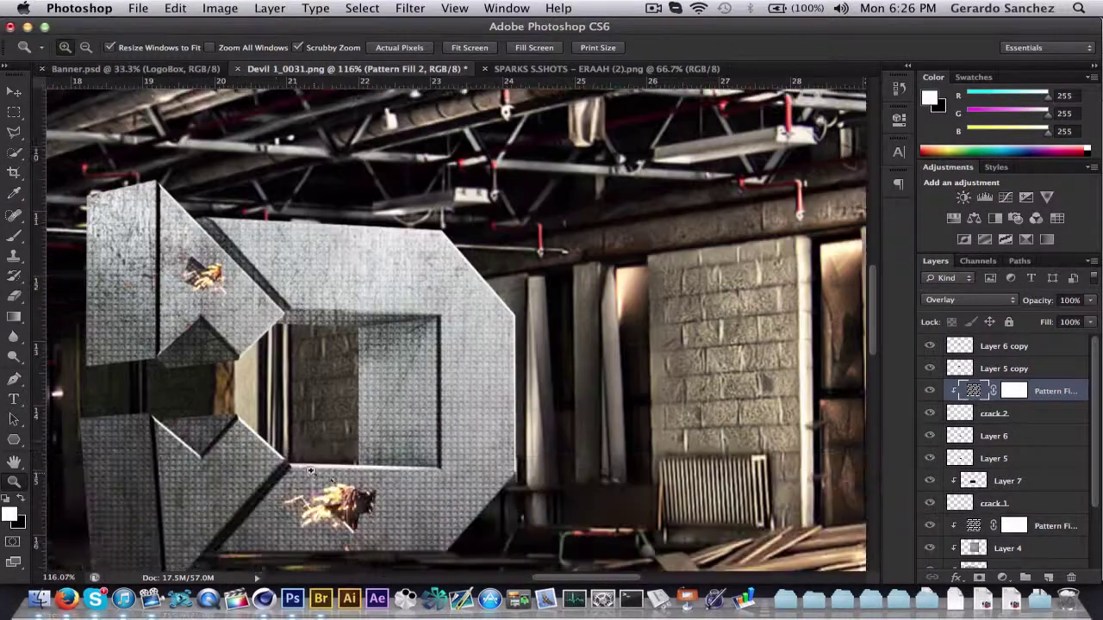
Duplicate the crack 2 pattern fill and place the copy directly above crack 1, clipped to it
{"action": "left_click_drag", "start_coordinate": [301, 460], "coordinate": [362, 460]}
{"action": "key", "text": "super+j"}
{"action": "left_click_drag", "start_coordinate": [1029, 393], "coordinate": [984, 513]}
{"action": "left_click_drag", "start_coordinate": [217, 480], "coordinate": [57, 475]}
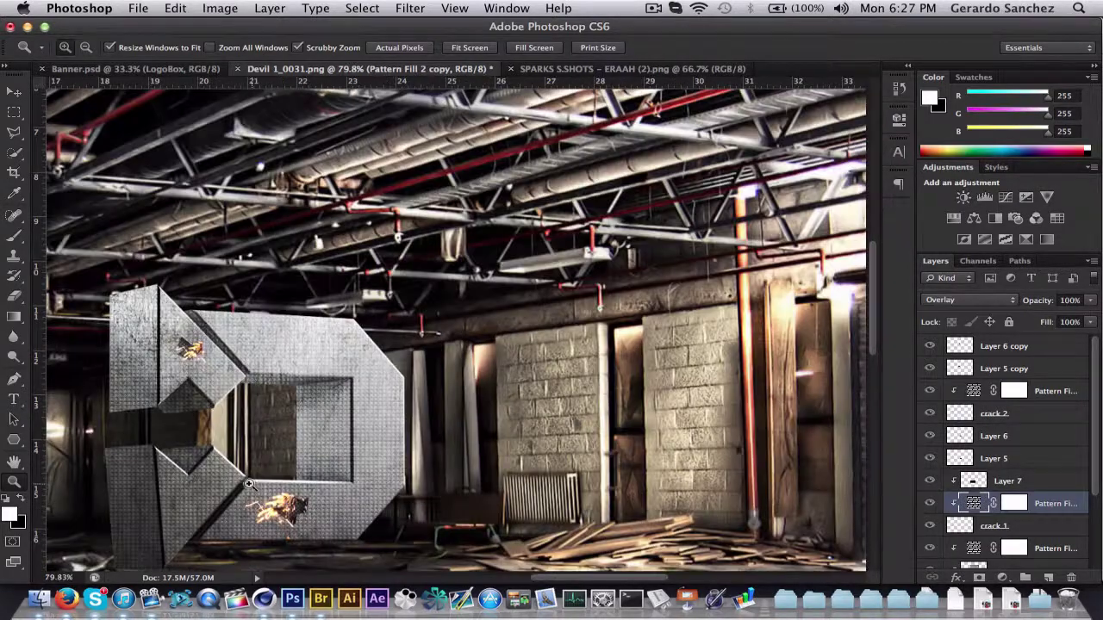
Close the SPARKS S.SHOTS image and open sparks6.png
{"action": "left_click_drag", "start_coordinate": [290, 444], "coordinate": [560, 234]}
{"action": "left_click", "coordinate": [560, 232]}
{"action": "left_click", "coordinate": [560, 233]}
{"action": "left_click_drag", "start_coordinate": [494, 222], "coordinate": [573, 211]}
{"action": "left_click", "coordinate": [546, 70]}
{"action": "left_click", "coordinate": [511, 69]}
{"action": "left_click", "coordinate": [137, 8]}
{"action": "left_click", "coordinate": [164, 41]}
{"action": "scroll", "coordinate": [702, 256], "scroll_direction": "down", "scroll_amount": 5}
{"action": "double_click", "coordinate": [492, 192]}
Bring the sparks6 image into Devil 1_0031.png, place it over the D logo and raise its layer above Layer 5
{"action": "left_click_drag", "start_coordinate": [361, 361], "coordinate": [409, 179]}
{"action": "left_click", "coordinate": [14, 93]}
{"action": "left_click_drag", "start_coordinate": [277, 243], "coordinate": [373, 238]}
{"action": "left_click", "coordinate": [15, 480]}
{"action": "left_click_drag", "start_coordinate": [199, 441], "coordinate": [43, 435]}
{"action": "left_click", "coordinate": [14, 92]}
{"action": "left_click_drag", "start_coordinate": [375, 275], "coordinate": [473, 328]}
{"action": "key", "text": "Return"}
{"action": "key", "text": "super+bracketright"}
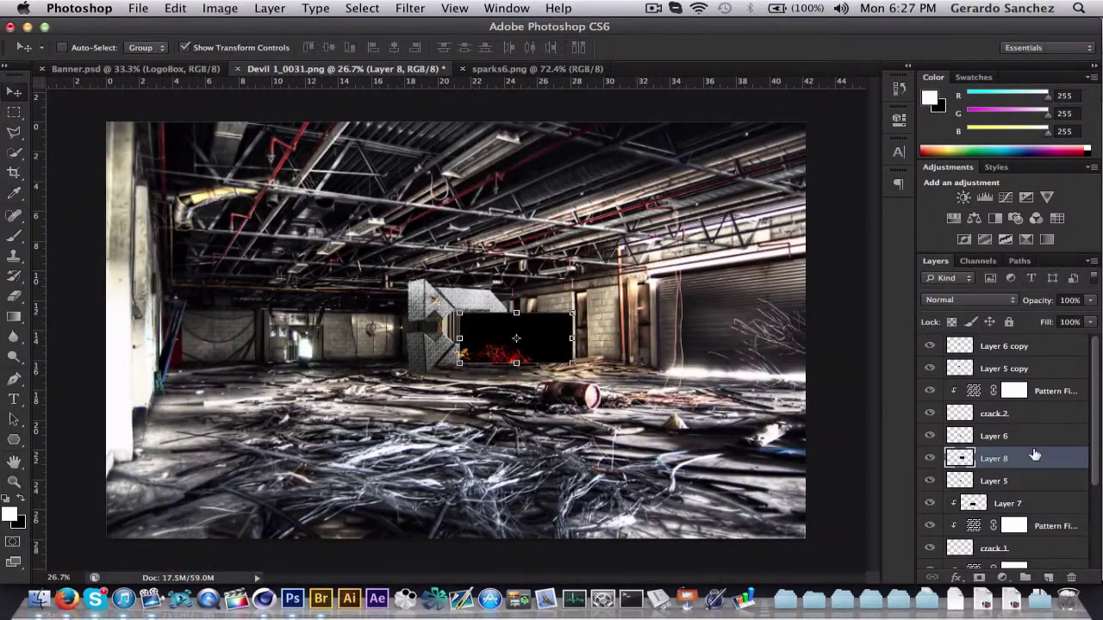
Set the blend mode of the Layer 8 sparks to Linear Dodge (Add)
{"action": "left_click", "coordinate": [970, 300]}
{"action": "left_click", "coordinate": [984, 464]}
{"action": "left_click", "coordinate": [970, 300]}
{"action": "left_click", "coordinate": [965, 261]}
Scale down and position the Layer 8 sparks over the crack in the D's lower bar, and ready the Eraser tool
{"action": "key", "text": "z"}
{"action": "left_click", "coordinate": [543, 354]}
{"action": "key", "text": "v"}
{"action": "left_click_drag", "start_coordinate": [667, 157], "coordinate": [216, 492]}
{"action": "key", "text": "Return"}
{"action": "key", "text": "Escape"}
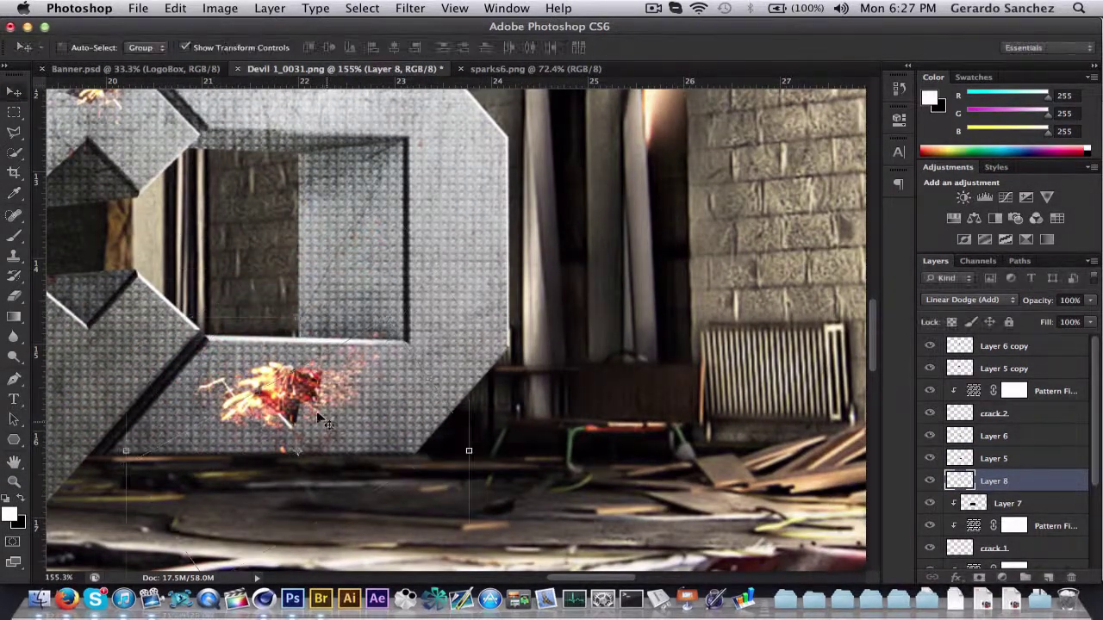
{"action": "left_click", "coordinate": [11, 298]}
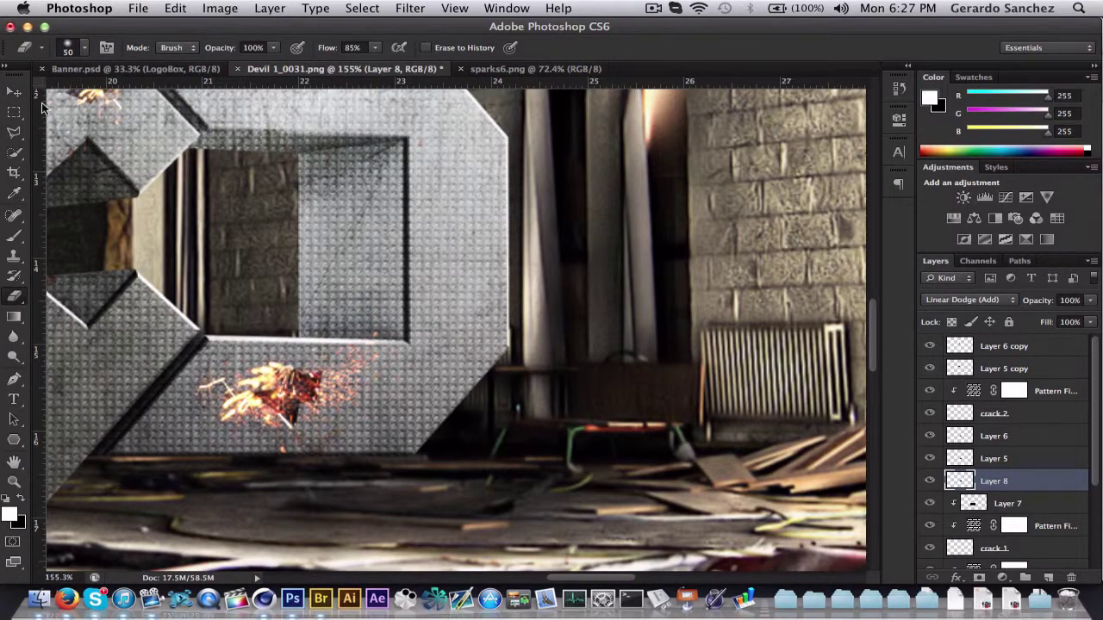
Duplicate the Layer 8 sparks and place the copy over the crack on the D's upper-left piece
{"action": "left_click", "coordinate": [14, 92]}
{"action": "left_click_drag", "start_coordinate": [359, 356], "coordinate": [217, 164], "text": "alt"}
{"action": "scroll", "coordinate": [173, 153], "scroll_direction": "up", "scroll_amount": 5}
{"action": "left_click_drag", "start_coordinate": [203, 384], "coordinate": [129, 215]}
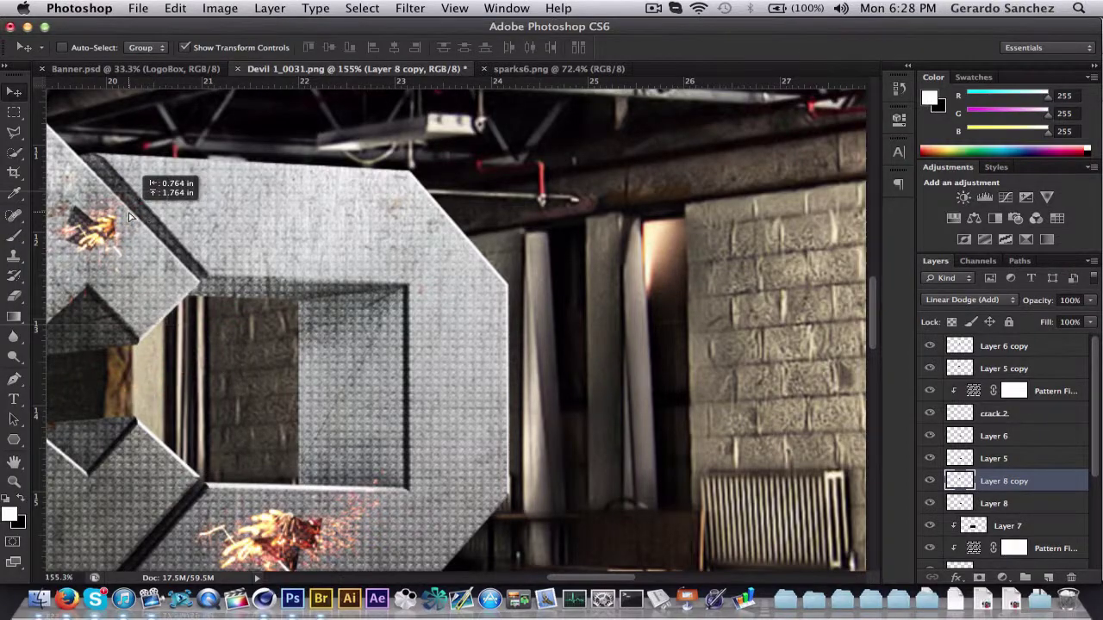
{"action": "left_click", "coordinate": [13, 481]}
{"action": "left_click_drag", "start_coordinate": [241, 436], "coordinate": [120, 436]}
{"action": "left_click", "coordinate": [414, 344]}
{"action": "left_click", "coordinate": [414, 344]}
{"action": "left_click", "coordinate": [414, 342]}
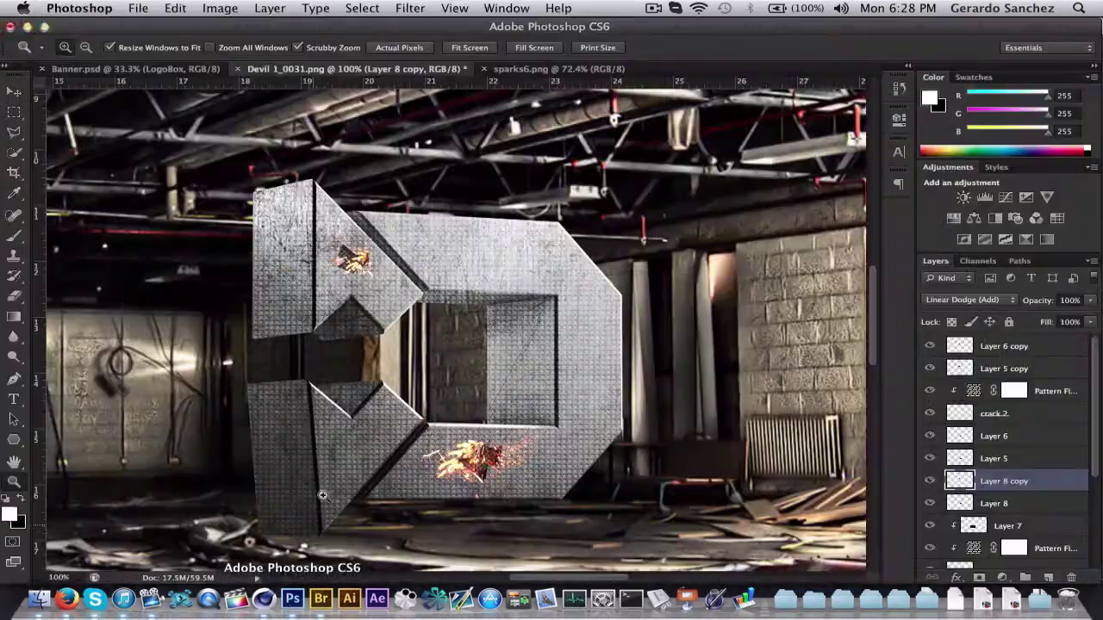
{"action": "left_click", "coordinate": [653, 7]}
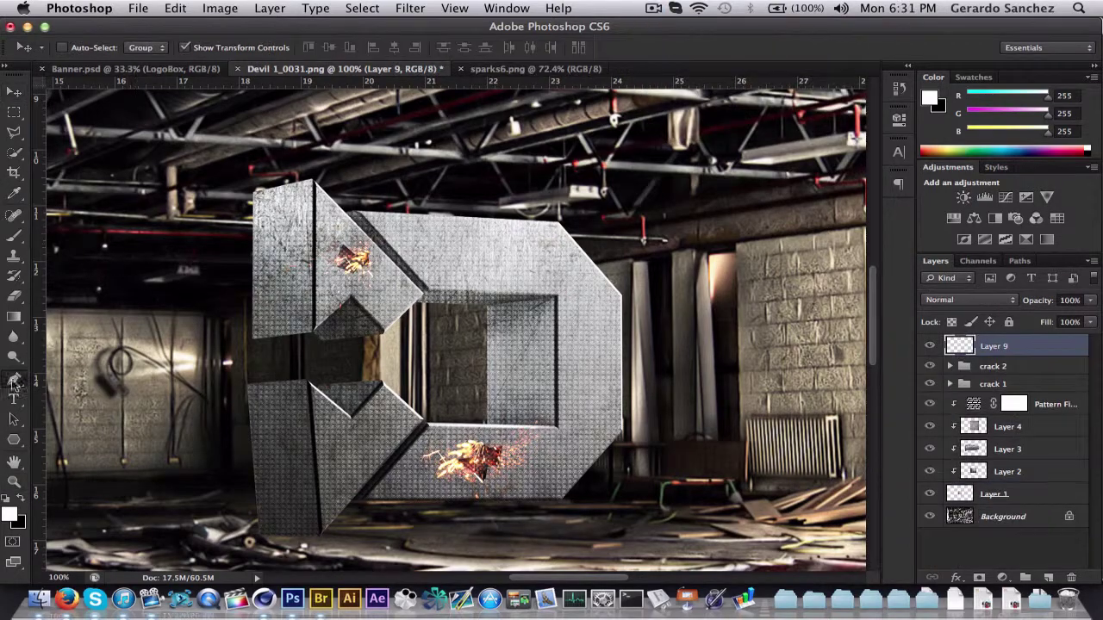
{"action": "left_click", "coordinate": [568, 249]}
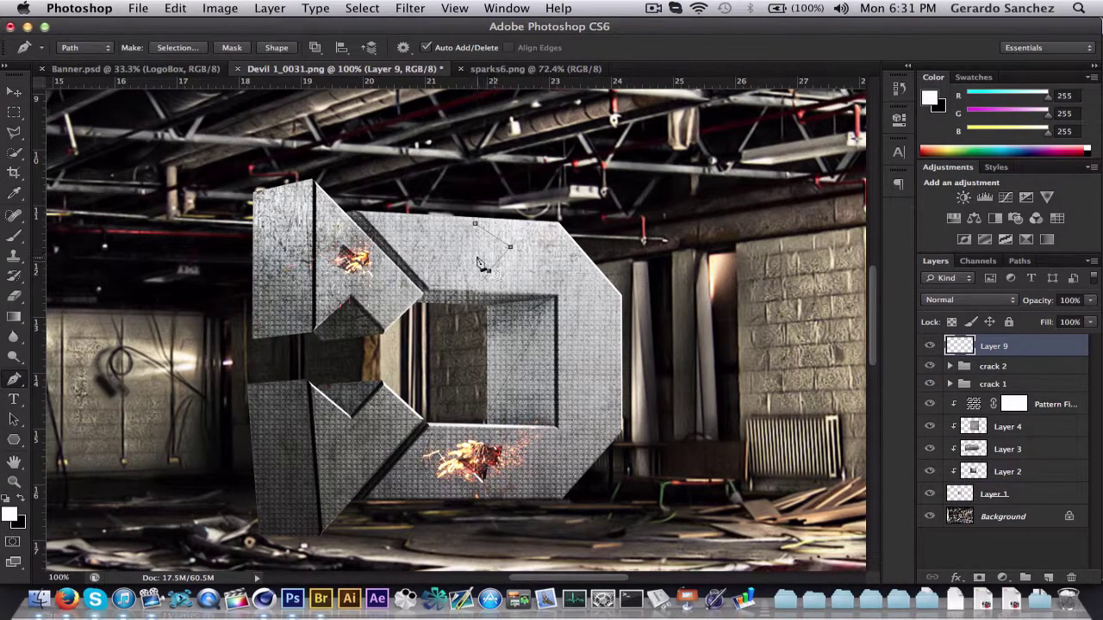
{"action": "right_click", "coordinate": [473, 231]}
{"action": "left_click", "coordinate": [517, 317]}
{"action": "left_click", "coordinate": [855, 200]}
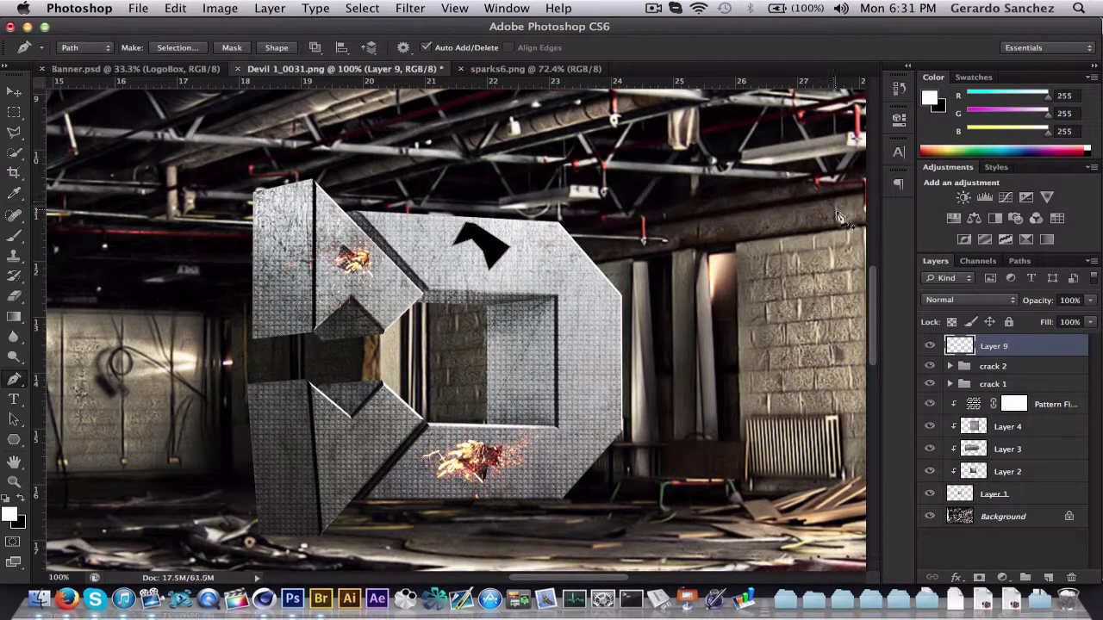
{"action": "double_click", "coordinate": [1043, 345]}
{"action": "left_click", "coordinate": [1067, 181]}
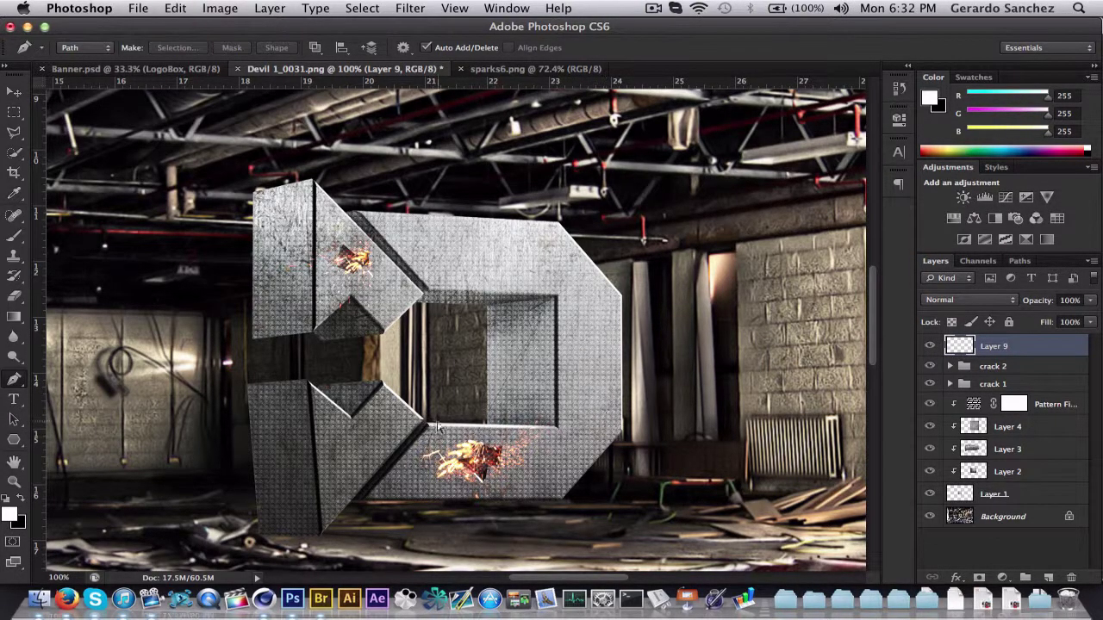
Fill the crack-shaped path on the D's lower-left leg on Layer 9
{"action": "right_click", "coordinate": [338, 453]}
{"action": "left_click", "coordinate": [401, 539]}
{"action": "key", "text": "Return"}
Give Layer 9 a Color Overlay in dark grey #313131
{"action": "double_click", "coordinate": [1043, 345]}
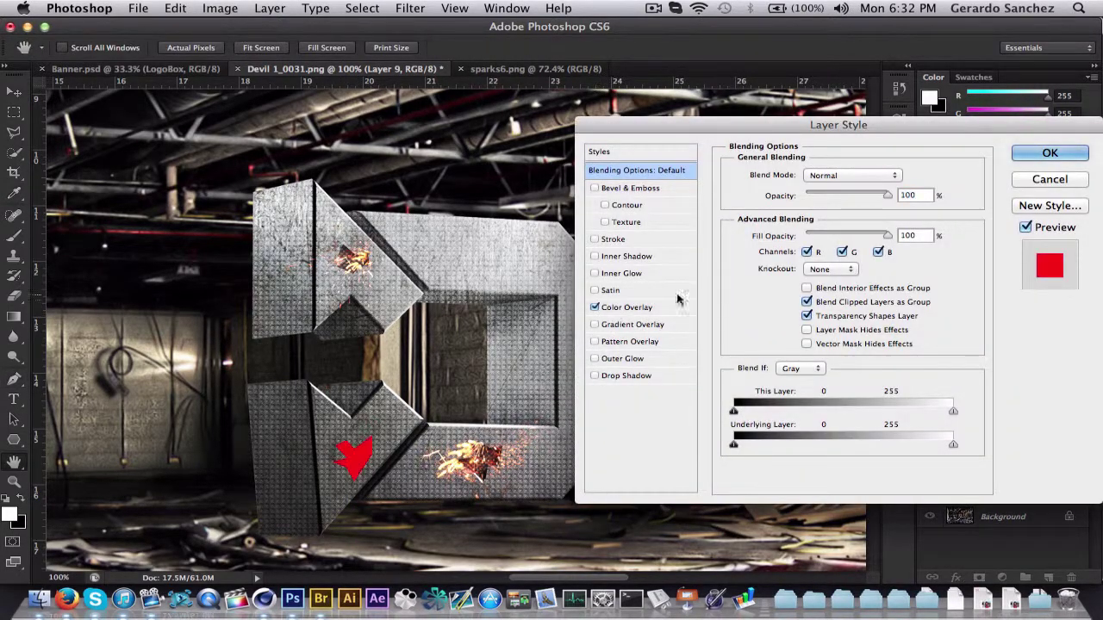
{"action": "left_click", "coordinate": [626, 308]}
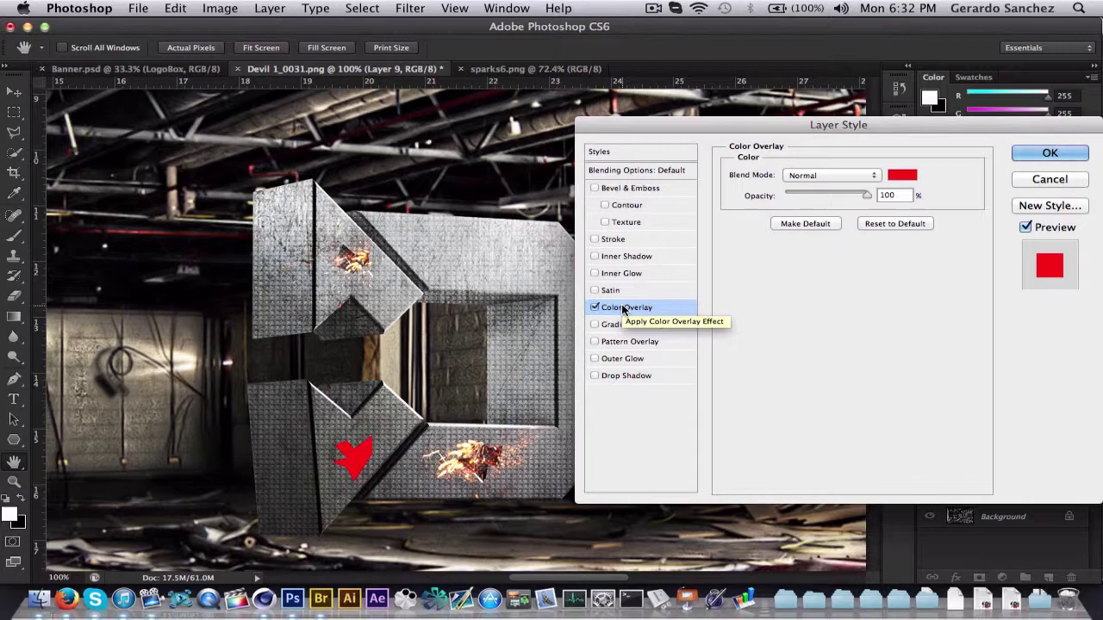
{"action": "left_click", "coordinate": [903, 175]}
{"action": "left_click_drag", "start_coordinate": [559, 406], "coordinate": [437, 463]}
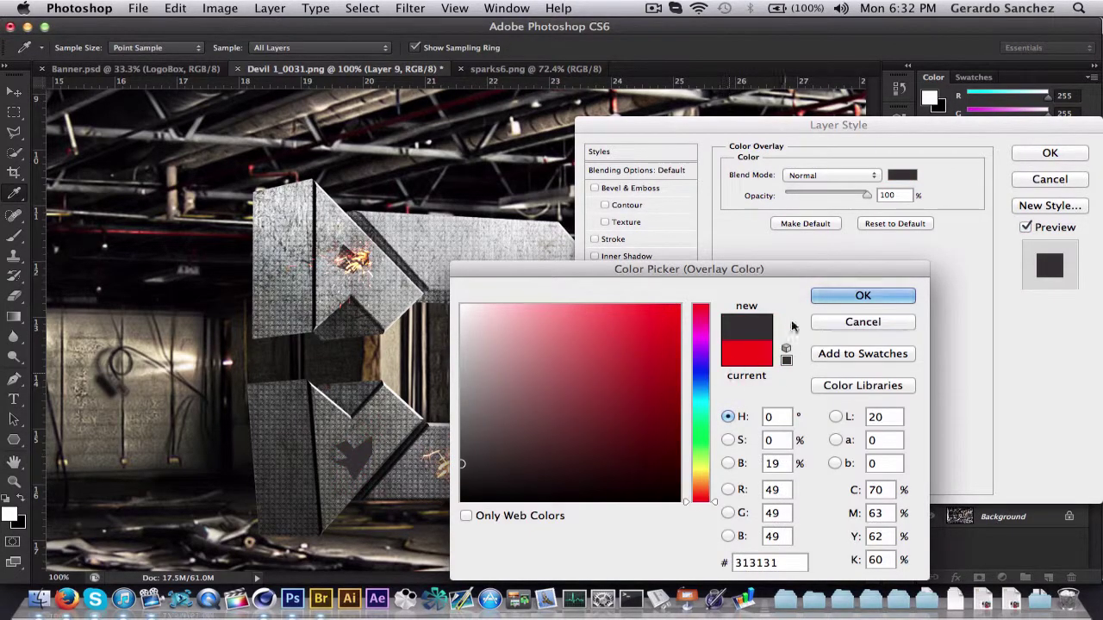
{"action": "left_click", "coordinate": [861, 296]}
Add an Inner Shadow with a distance of 7 px to Layer 9 and apply the layer style
{"action": "left_click", "coordinate": [605, 273]}
{"action": "left_click", "coordinate": [596, 273]}
{"action": "left_click", "coordinate": [615, 257]}
{"action": "left_click_drag", "start_coordinate": [789, 247], "coordinate": [793, 250]}
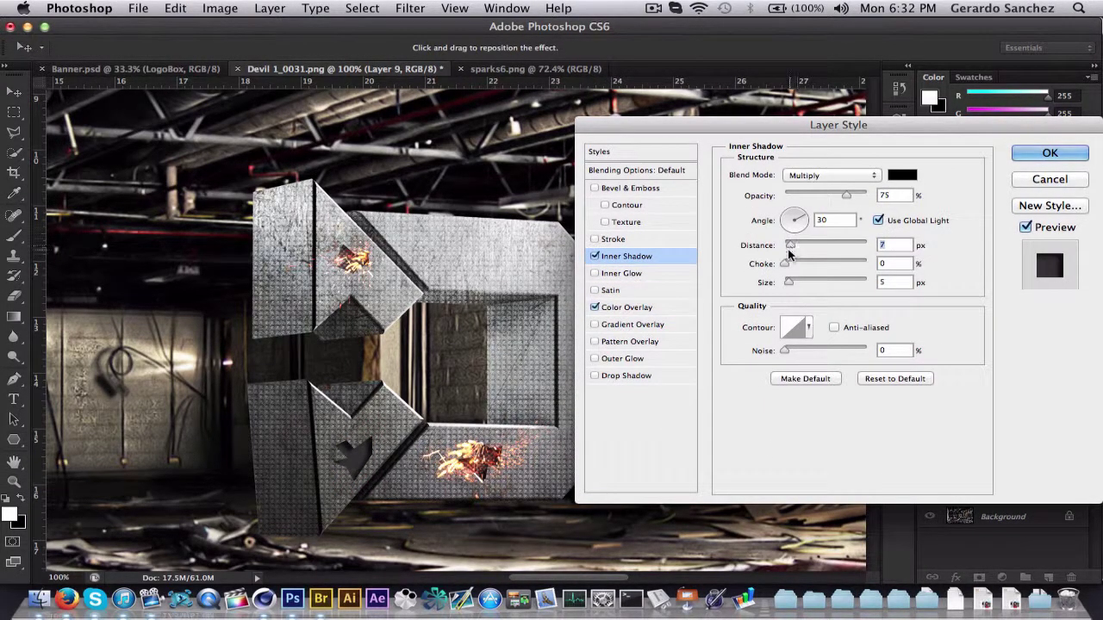
{"action": "left_click", "coordinate": [1036, 155]}
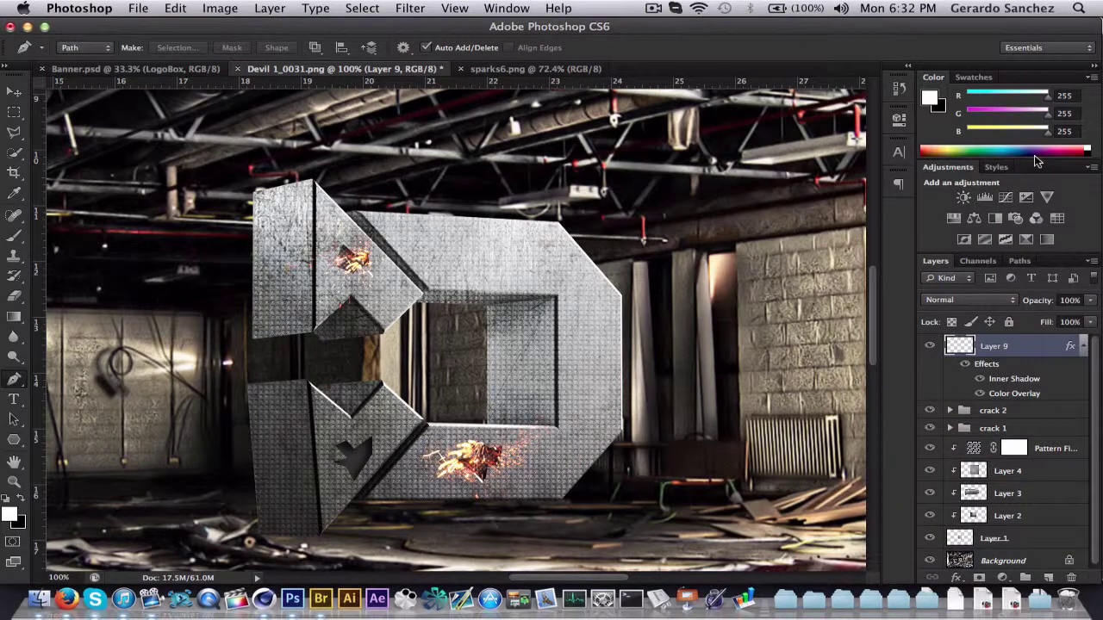
Duplicate the pattern fill from the crack 2 group and move the copy above Layer 9
{"action": "left_click", "coordinate": [14, 482]}
{"action": "left_click_drag", "start_coordinate": [595, 379], "coordinate": [527, 362]}
{"action": "left_click", "coordinate": [958, 414]}
{"action": "left_click", "coordinate": [950, 411]}
{"action": "scroll", "coordinate": [970, 482], "scroll_direction": "down", "scroll_amount": 1}
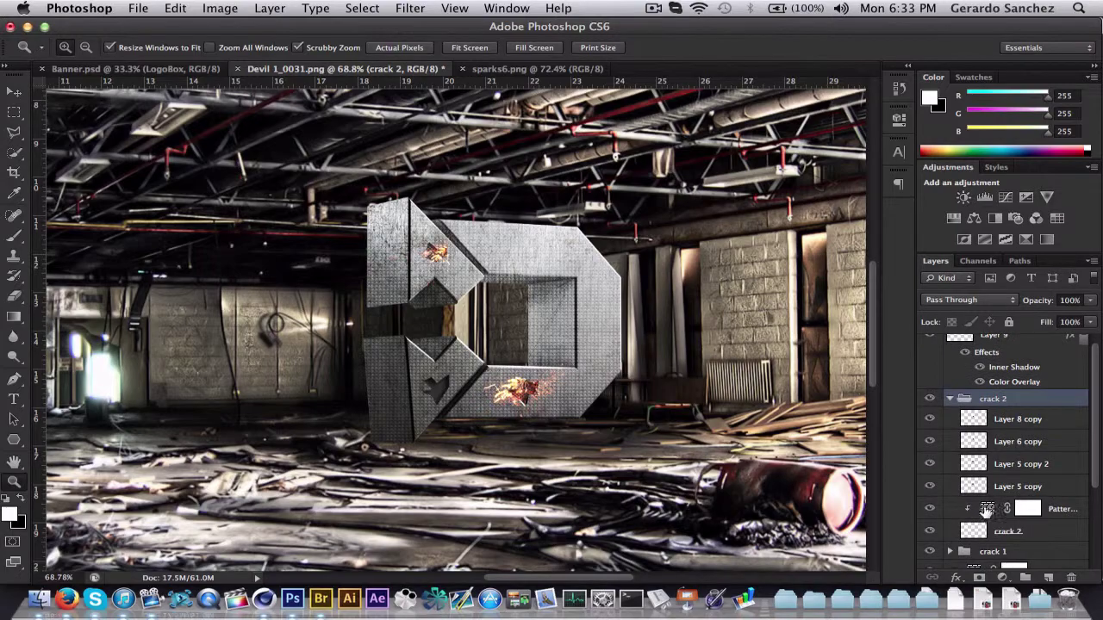
{"action": "left_click", "coordinate": [979, 511]}
{"action": "key", "text": "super+j"}
{"action": "left_click_drag", "start_coordinate": [977, 507], "coordinate": [965, 336]}
Collapse the crack 2 group and rasterize the layer style of Layer 9
{"action": "left_click", "coordinate": [951, 433]}
{"action": "right_click", "coordinate": [1036, 369]}
{"action": "left_click", "coordinate": [940, 219]}
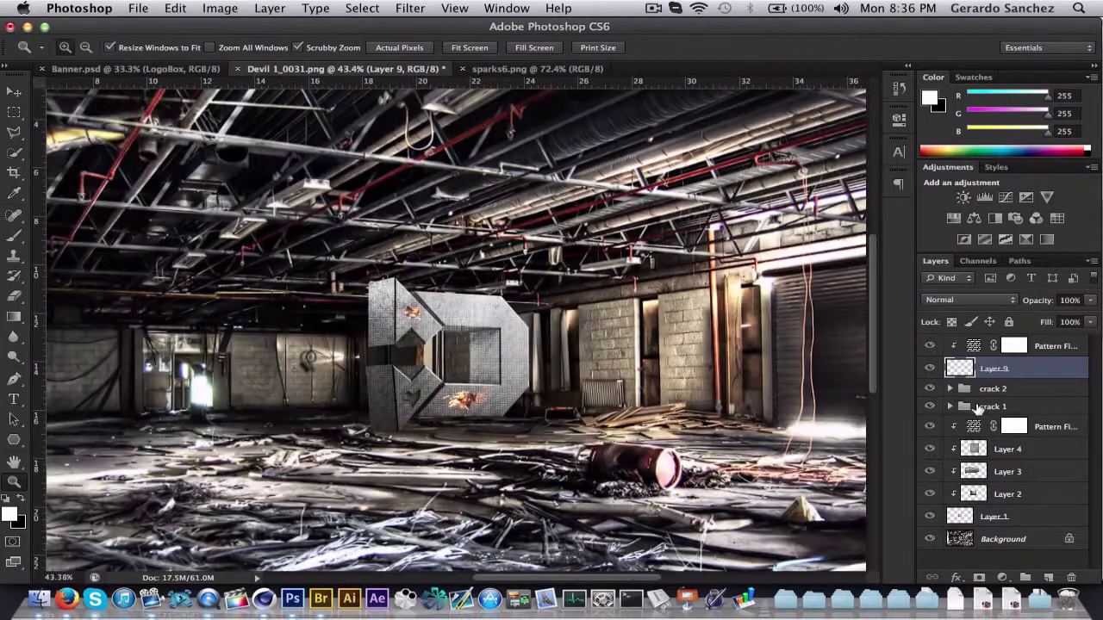
Duplicate the four spark layers, Layer 8 copy through Layer 5 copy, from the crack 2 group to the top of the layer stack
{"action": "left_click", "coordinate": [1019, 409]}
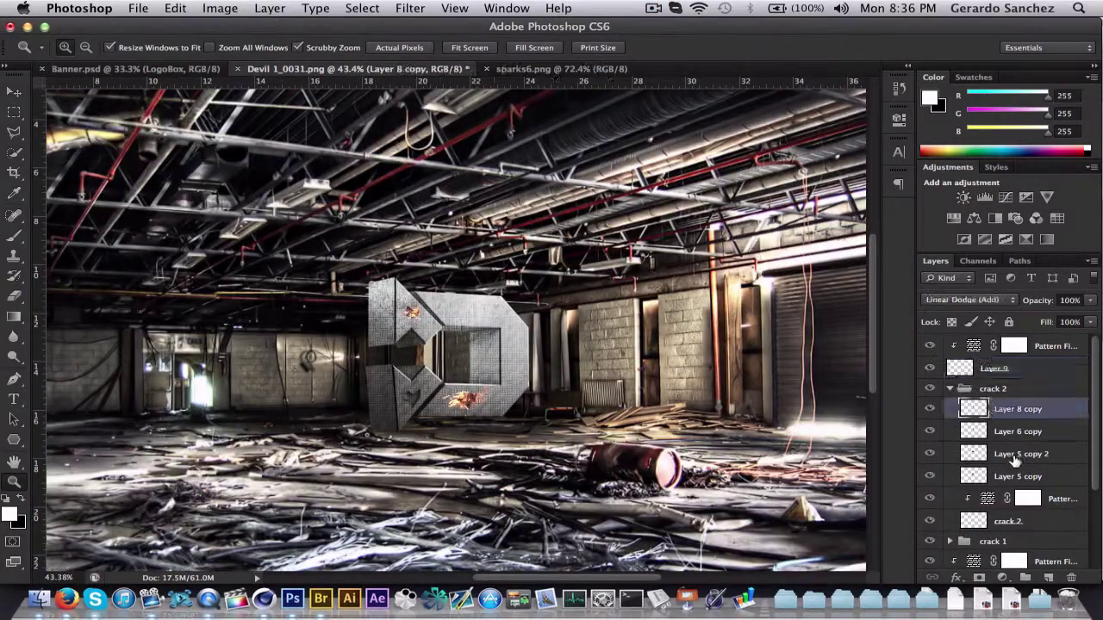
{"action": "left_click", "coordinate": [1021, 476], "text": "shift"}
{"action": "left_click_drag", "start_coordinate": [990, 413], "coordinate": [991, 341]}
{"action": "key", "text": "v"}
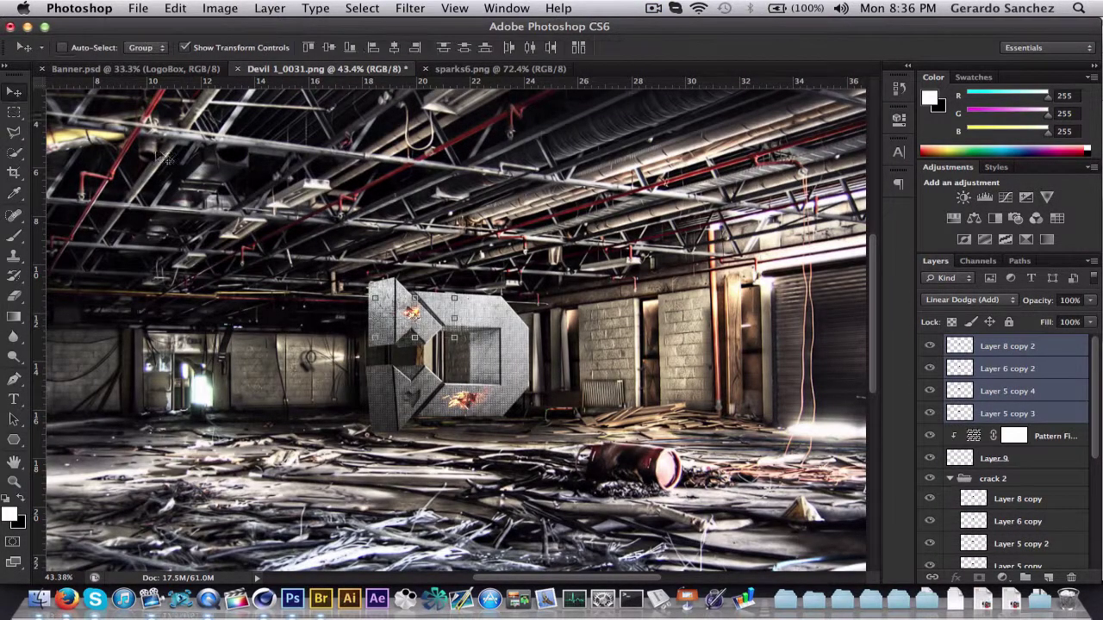
Rotate the duplicated spark layers and position them over the crack on the D's lower-left leg
{"action": "key", "text": "z"}
{"action": "left_click_drag", "start_coordinate": [431, 400], "coordinate": [528, 399]}
{"action": "key", "text": "v"}
{"action": "left_click_drag", "start_coordinate": [637, 442], "coordinate": [457, 565]}
{"action": "left_click_drag", "start_coordinate": [452, 447], "coordinate": [417, 486]}
{"action": "key", "text": "Return"}
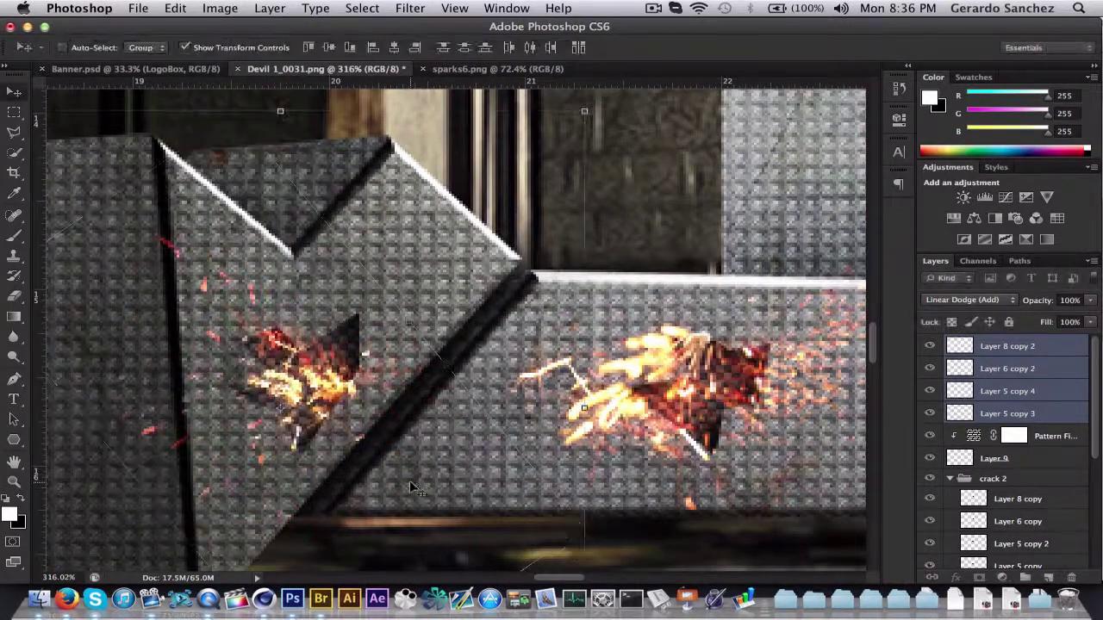
{"action": "key", "text": "z"}
{"action": "left_click_drag", "start_coordinate": [246, 442], "coordinate": [176, 437]}
{"action": "left_click_drag", "start_coordinate": [541, 289], "coordinate": [499, 275]}
{"action": "left_click_drag", "start_coordinate": [440, 328], "coordinate": [488, 329]}
{"action": "left_click", "coordinate": [68, 599]}
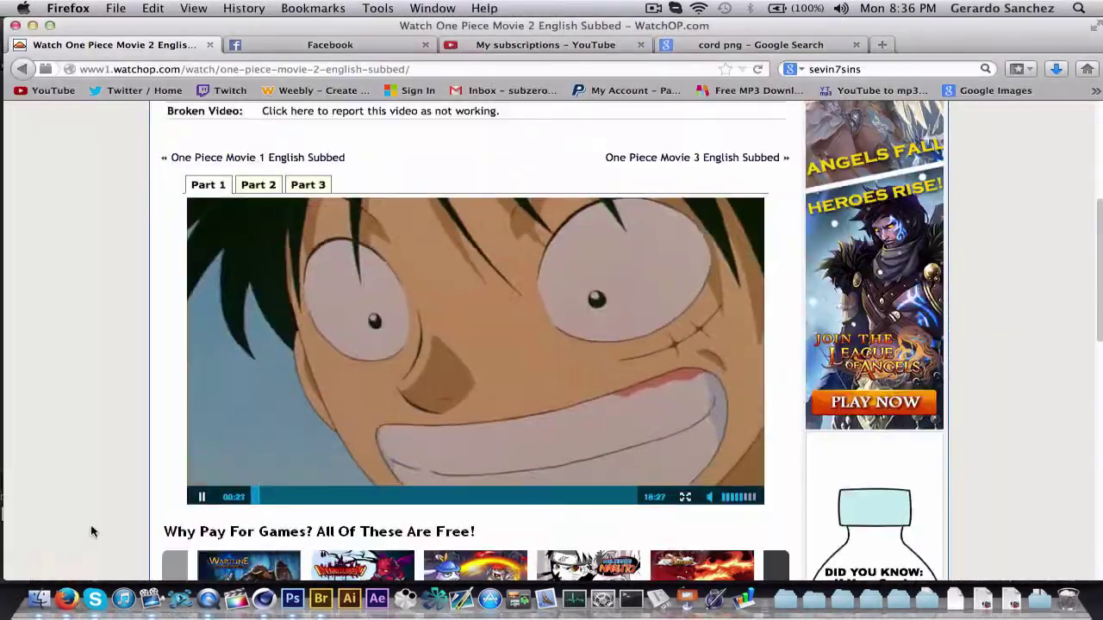
{"action": "left_click", "coordinate": [293, 602]}
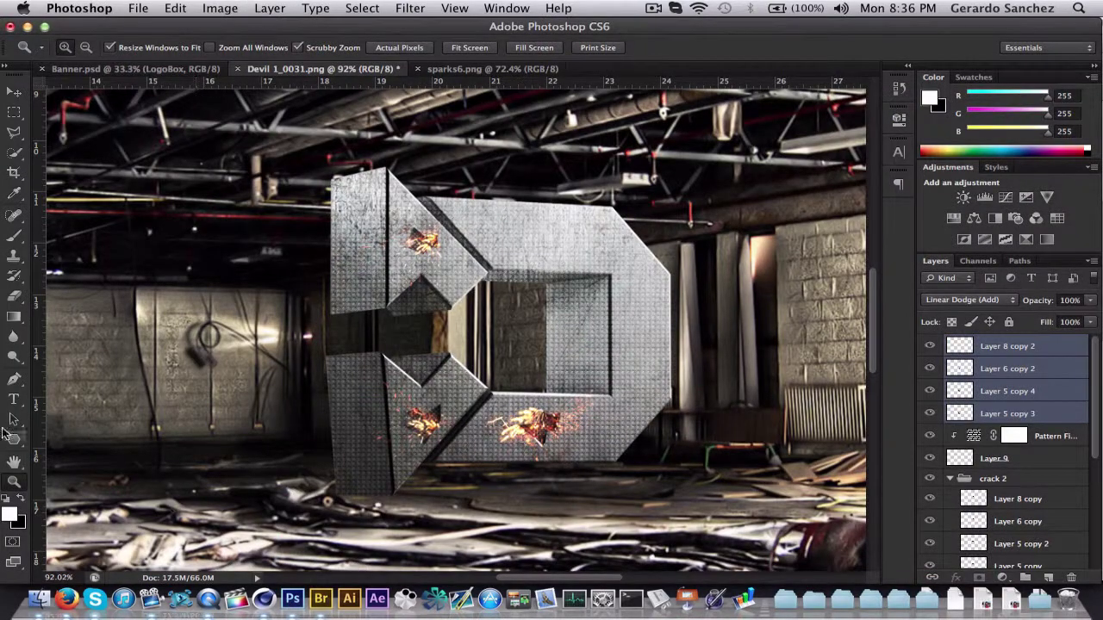
Sketch a crack path on the D's upper bar, and group Layer 9, its pattern fill and the spark copies as crack 3
{"action": "key", "text": "p"}
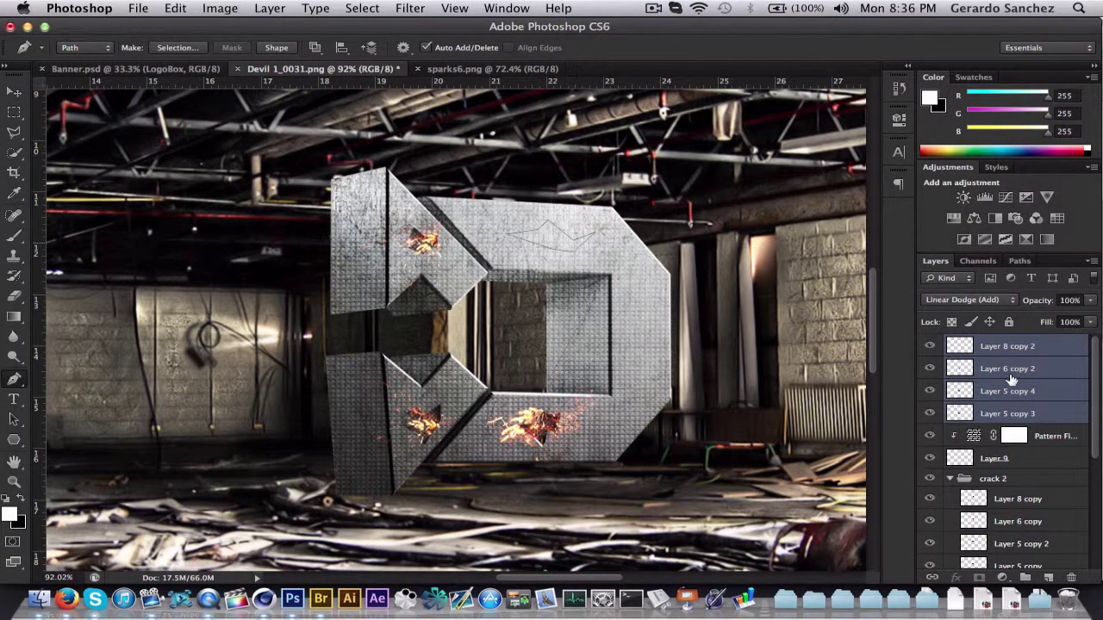
{"action": "left_click", "coordinate": [1043, 461]}
{"action": "left_click", "coordinate": [950, 480]}
{"action": "left_click", "coordinate": [1006, 349], "text": "shift"}
{"action": "key", "text": "super+g"}
{"action": "double_click", "coordinate": [993, 344]}
{"action": "type", "text": "crack 3"}
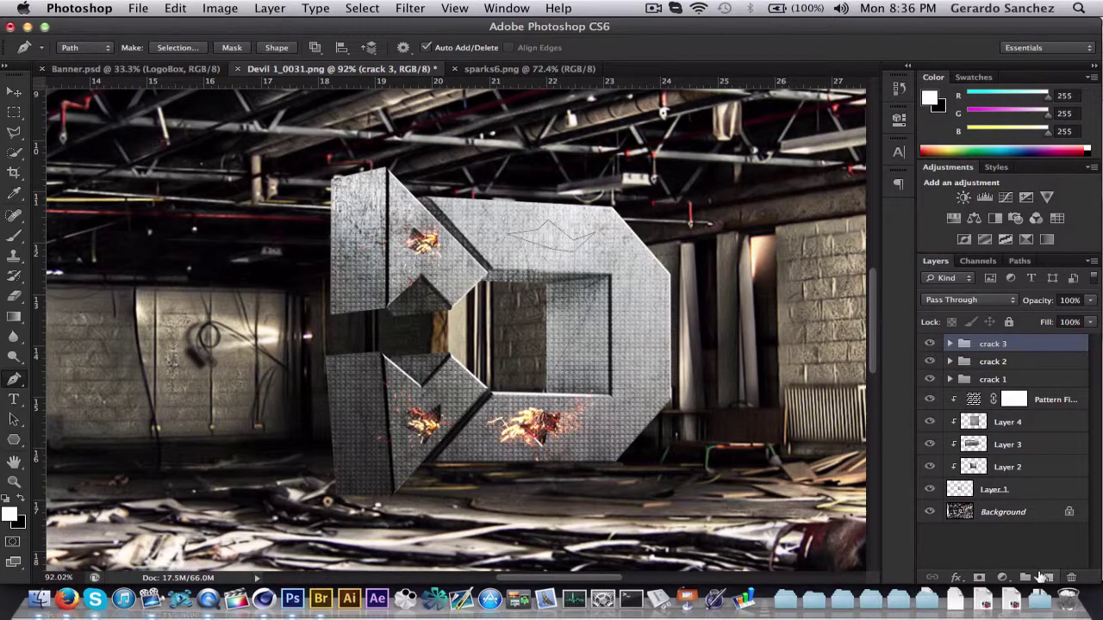
On a new layer, draw an irregular crack shape on the D's upper bar with the Pen tool and fill it with black
{"action": "left_click", "coordinate": [1042, 576]}
{"action": "right_click", "coordinate": [551, 240]}
{"action": "left_click", "coordinate": [549, 258]}
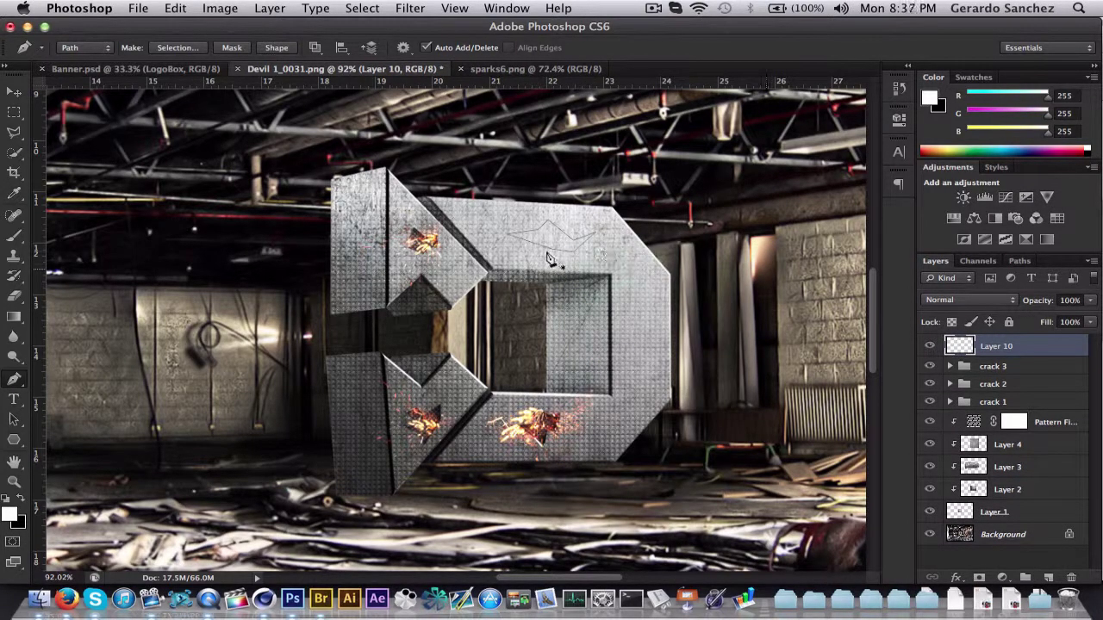
{"action": "left_click", "coordinate": [540, 251]}
{"action": "right_click", "coordinate": [538, 244]}
{"action": "left_click", "coordinate": [589, 295]}
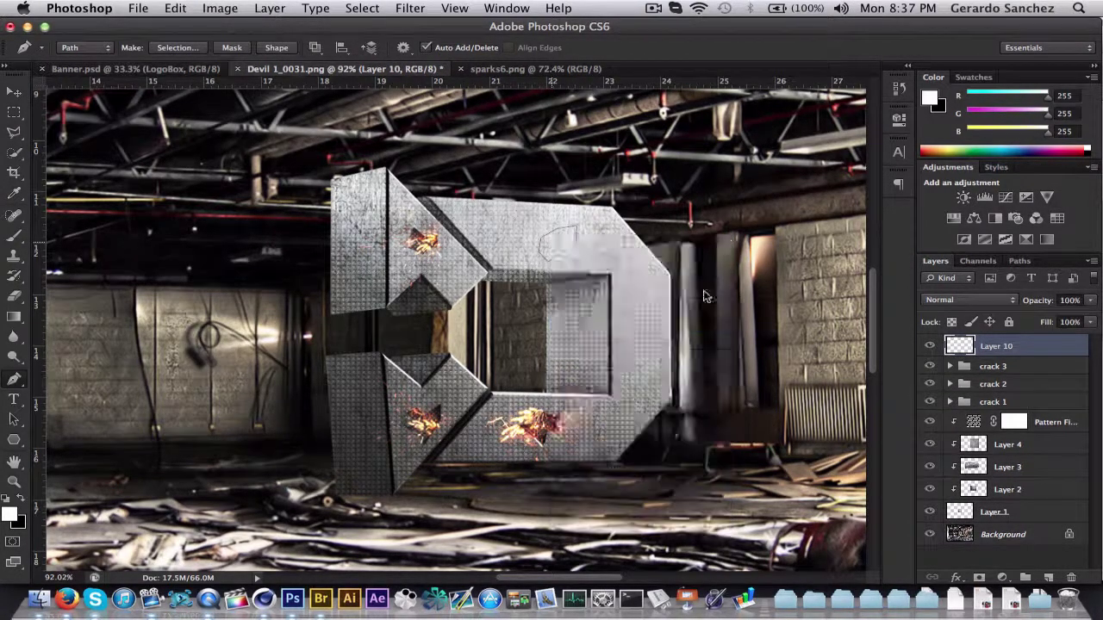
{"action": "key", "text": "super+BackSpace"}
{"action": "key", "text": "super+d"}
Give Layer 10 a dark grey Color Overlay
{"action": "double_click", "coordinate": [1027, 345]}
{"action": "left_click", "coordinate": [613, 309]}
{"action": "left_click", "coordinate": [654, 9]}
{"action": "left_click", "coordinate": [443, 173]}
{"action": "left_click", "coordinate": [902, 175]}
{"action": "left_click", "coordinate": [464, 452]}
{"action": "left_click", "coordinate": [863, 295]}
Add an Inner Shadow to Layer 10 with distance 8 px, choke 3% and size 10 px
{"action": "left_click", "coordinate": [613, 260]}
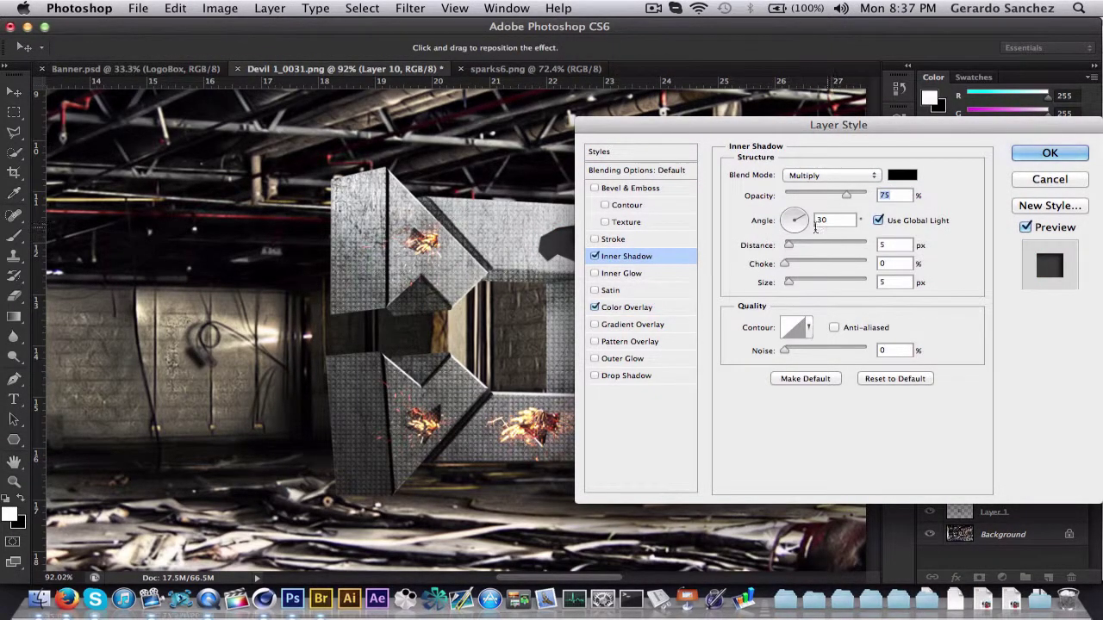
{"action": "left_click_drag", "start_coordinate": [789, 283], "coordinate": [794, 284]}
{"action": "left_click_drag", "start_coordinate": [740, 128], "coordinate": [195, 261]}
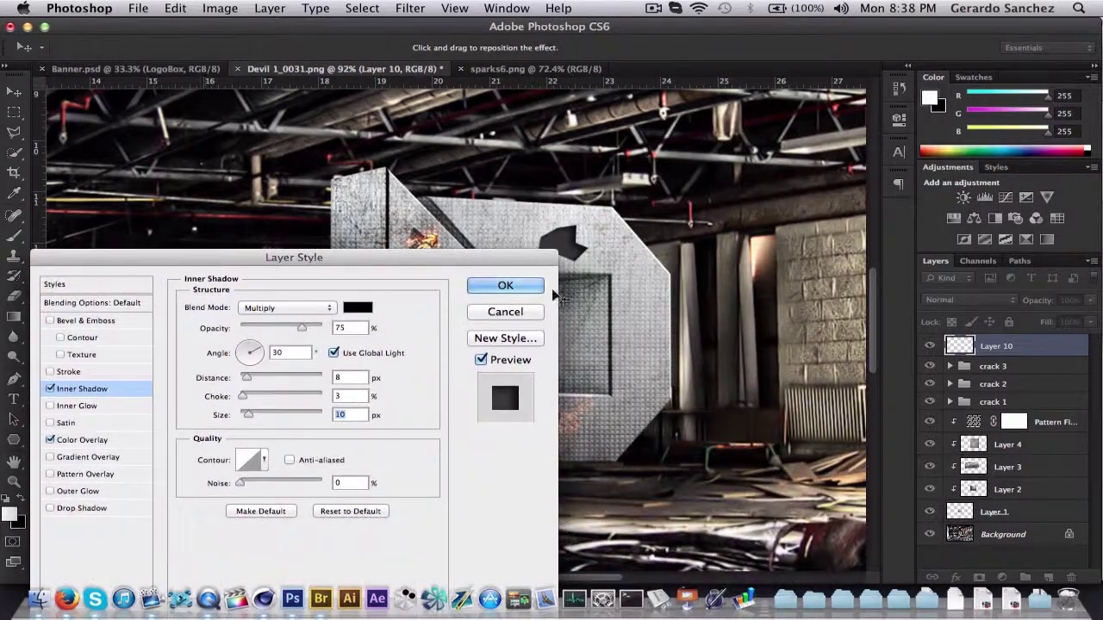
{"action": "left_click", "coordinate": [506, 287]}
Place a copy of the D logo's pattern fill above Layer 10 and rasterize Layer 10's layer style
{"action": "left_click", "coordinate": [972, 466]}
{"action": "left_click_drag", "start_coordinate": [967, 463], "coordinate": [967, 343]}
{"action": "right_click", "coordinate": [1016, 368]}
{"action": "right_click", "coordinate": [1037, 369]}
{"action": "left_click", "coordinate": [974, 218]}
Replace the pattern fill above Layer 10 with a copy of the crack 3 pattern fill, clipped to Layer 10
{"action": "left_click", "coordinate": [1054, 352]}
{"action": "key", "text": "Delete"}
{"action": "left_click", "coordinate": [955, 368]}
{"action": "left_click", "coordinate": [951, 368]}
{"action": "left_click_drag", "start_coordinate": [985, 478], "coordinate": [969, 344]}
{"action": "left_click", "coordinate": [969, 357], "text": "alt"}
{"action": "left_click", "coordinate": [951, 389]}
{"action": "left_click", "coordinate": [952, 389]}
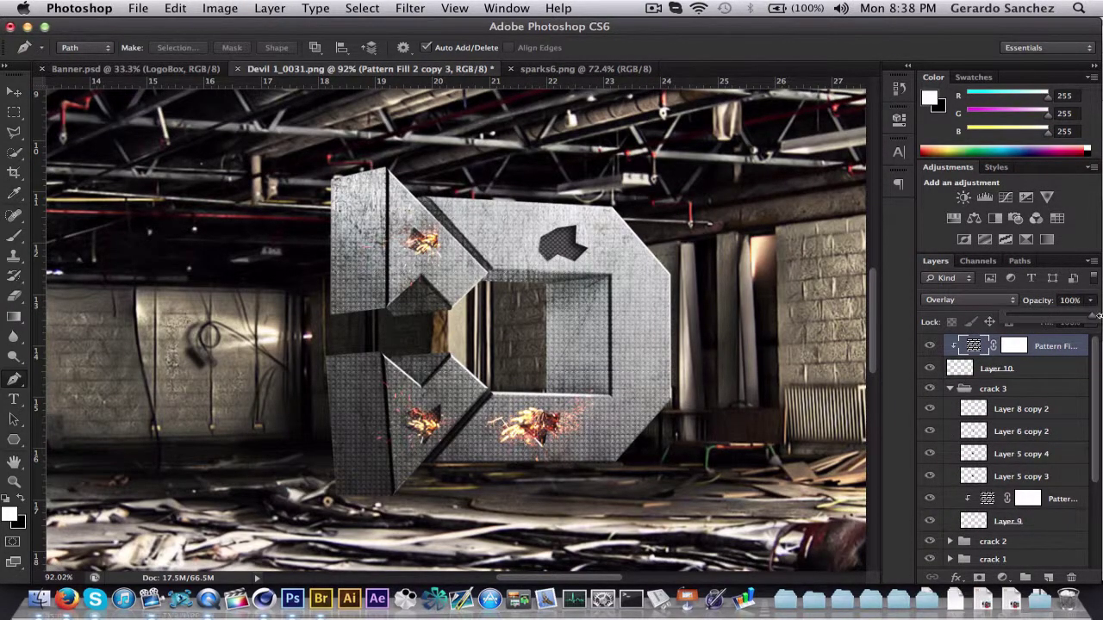
Open sparks9.png from the Sparks folder
{"action": "left_click", "coordinate": [138, 8]}
{"action": "left_click", "coordinate": [168, 39]}
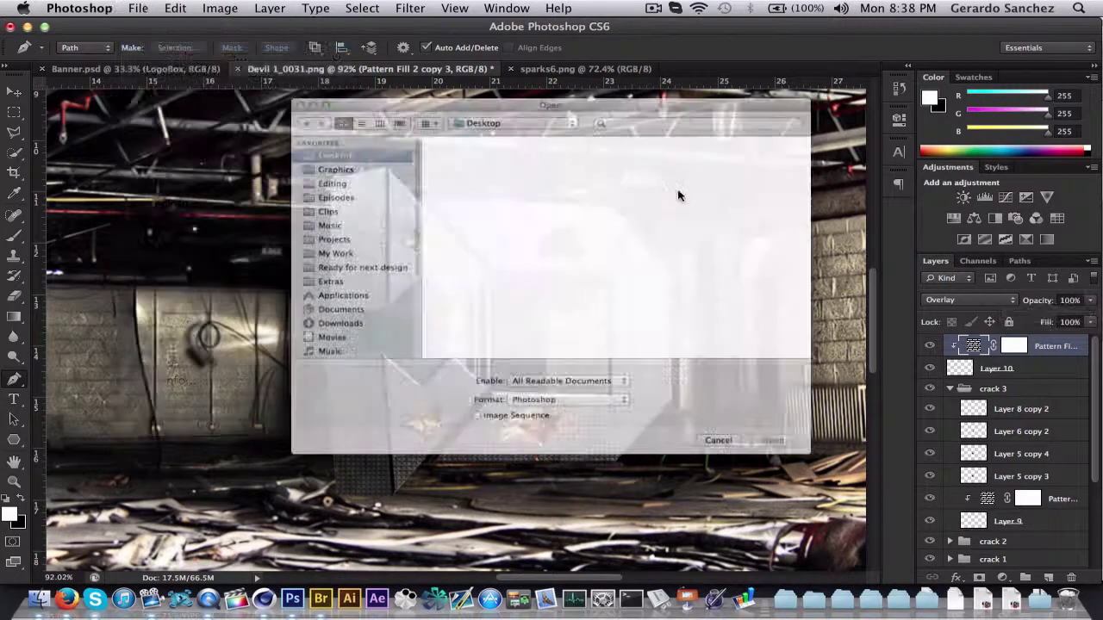
{"action": "double_click", "coordinate": [767, 228]}
{"action": "double_click", "coordinate": [703, 226]}
{"action": "scroll", "coordinate": [681, 225], "scroll_direction": "down", "scroll_amount": 5}
{"action": "double_click", "coordinate": [653, 205]}
{"action": "scroll", "coordinate": [603, 312], "scroll_direction": "down", "scroll_amount": 3}
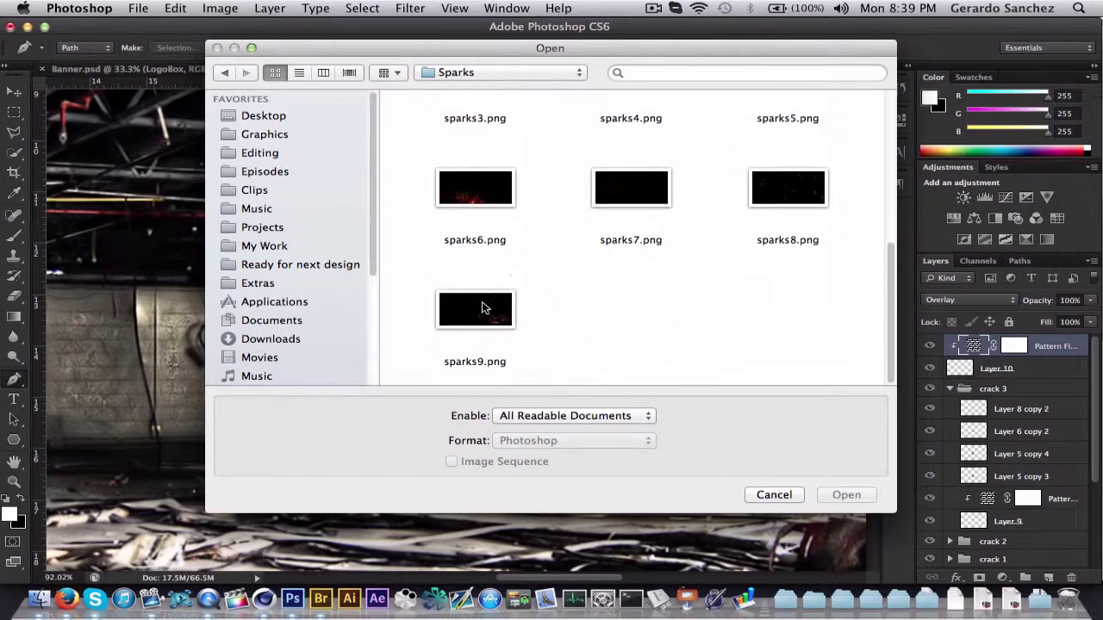
{"action": "double_click", "coordinate": [500, 308]}
Bring the sparks9 image into Devil 1_0031.png as the top layer and release its clipping mask
{"action": "left_click", "coordinate": [14, 91]}
{"action": "left_click_drag", "start_coordinate": [339, 222], "coordinate": [431, 274]}
{"action": "right_click", "coordinate": [1036, 339]}
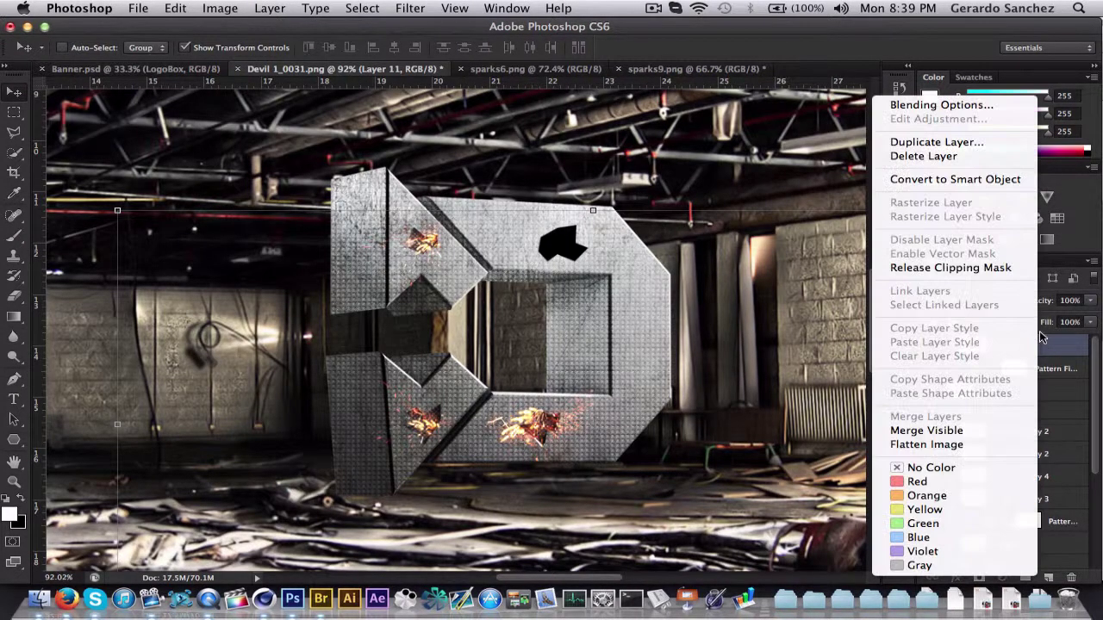
{"action": "left_click", "coordinate": [982, 268]}
Set the blend mode of the Layer 11 sparks to Linear Dodge (Add)
{"action": "key", "text": "super+space"}
{"action": "left_click_drag", "start_coordinate": [336, 289], "coordinate": [35, 107]}
{"action": "left_click", "coordinate": [995, 300]}
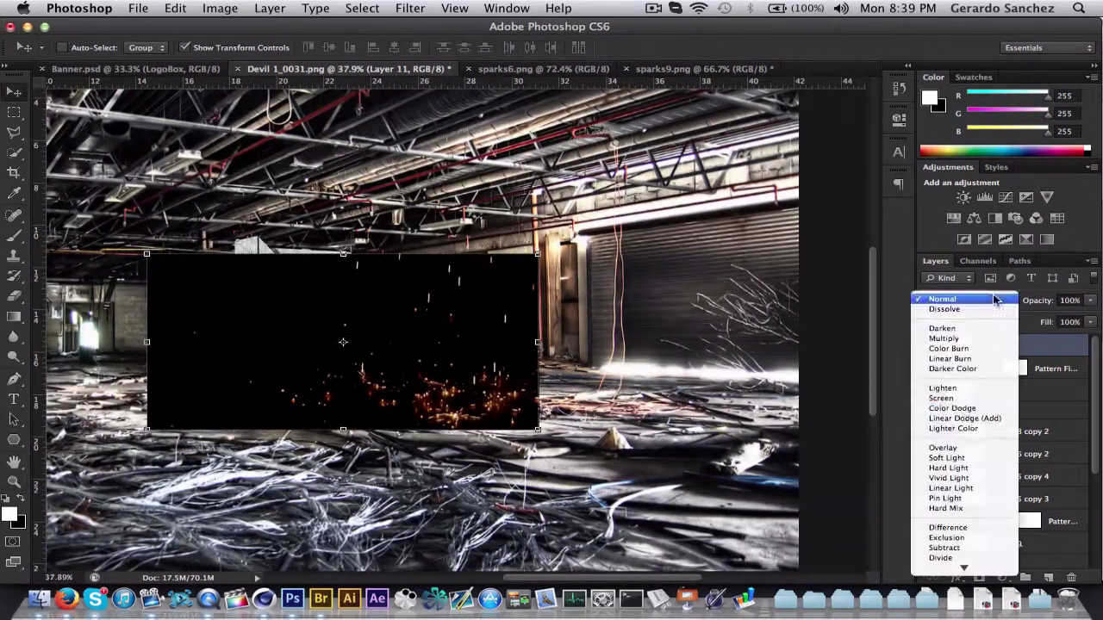
{"action": "left_click", "coordinate": [958, 449]}
{"action": "left_click", "coordinate": [947, 301]}
{"action": "left_click", "coordinate": [932, 270]}
Move the Layer 11 sparks onto the floor debris below the D logo
{"action": "left_click_drag", "start_coordinate": [463, 358], "coordinate": [327, 360]}
{"action": "left_click_drag", "start_coordinate": [403, 252], "coordinate": [353, 345]}
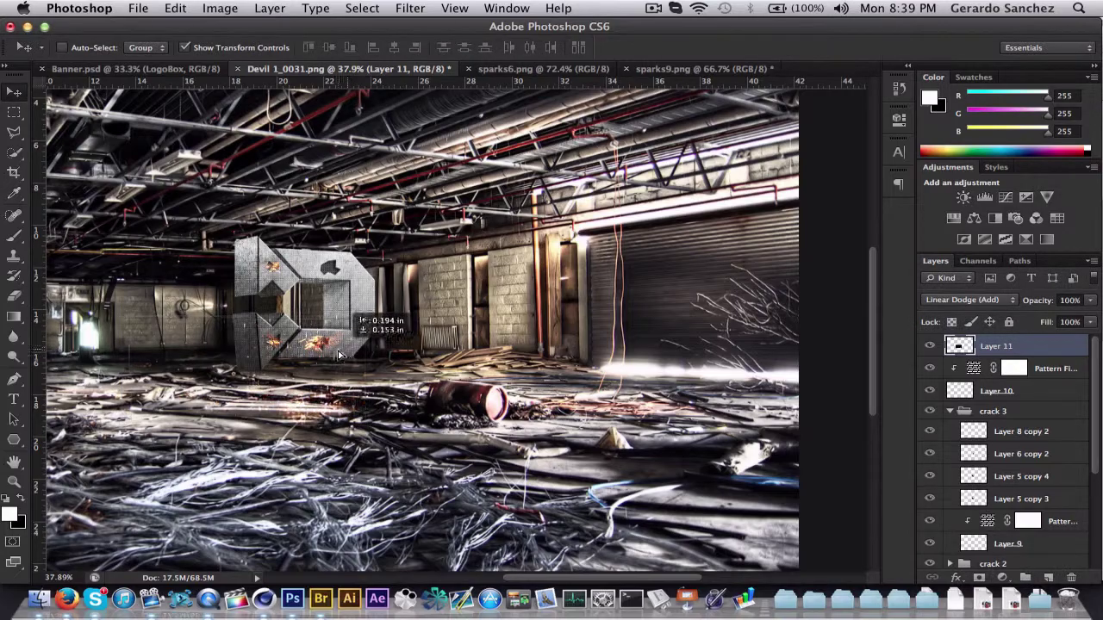
{"action": "left_click", "coordinate": [12, 297]}
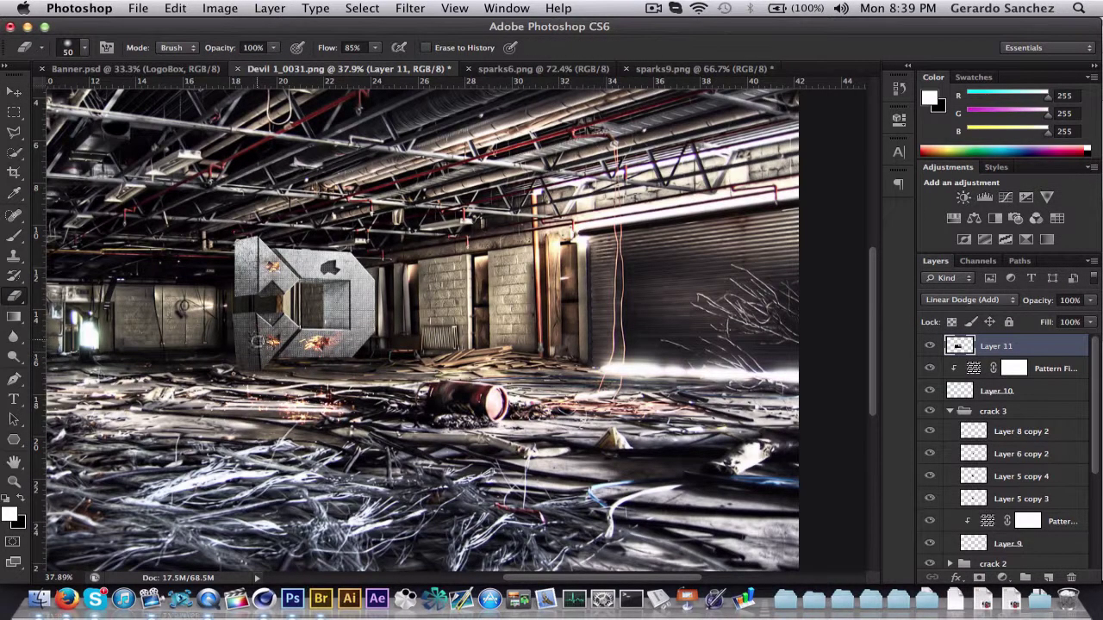
{"action": "key", "text": "z"}
{"action": "left_click_drag", "start_coordinate": [295, 355], "coordinate": [408, 332]}
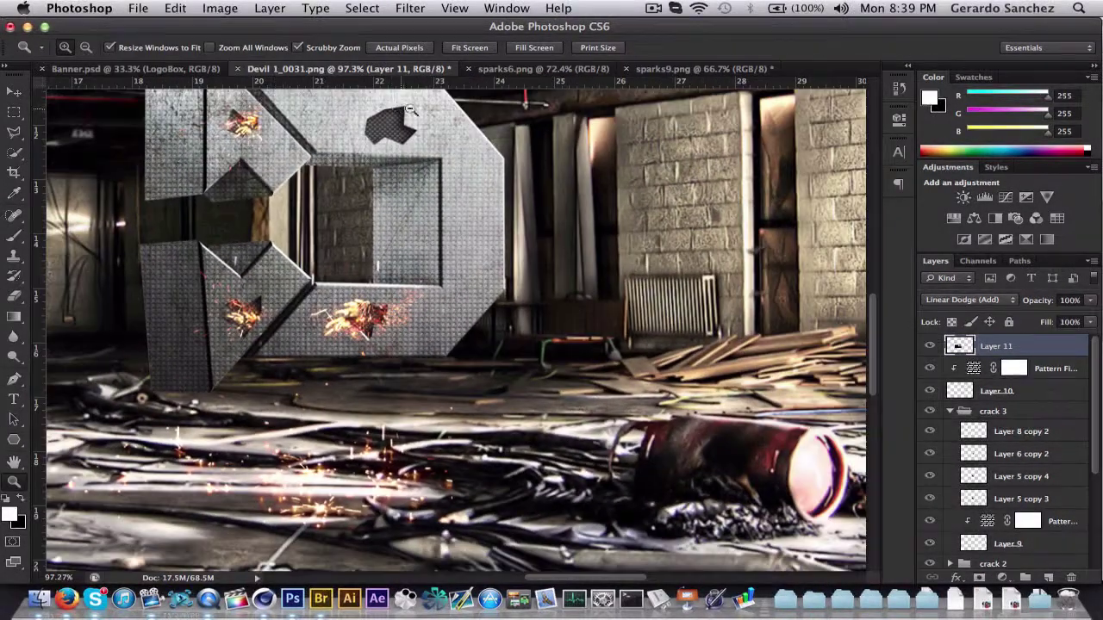
Bring the sparks6 image into Devil 1_0031.png as the top layer and scale it down to roughly crack size
{"action": "left_click", "coordinate": [472, 71]}
{"action": "key", "text": "v"}
{"action": "left_click_drag", "start_coordinate": [472, 95], "coordinate": [320, 192]}
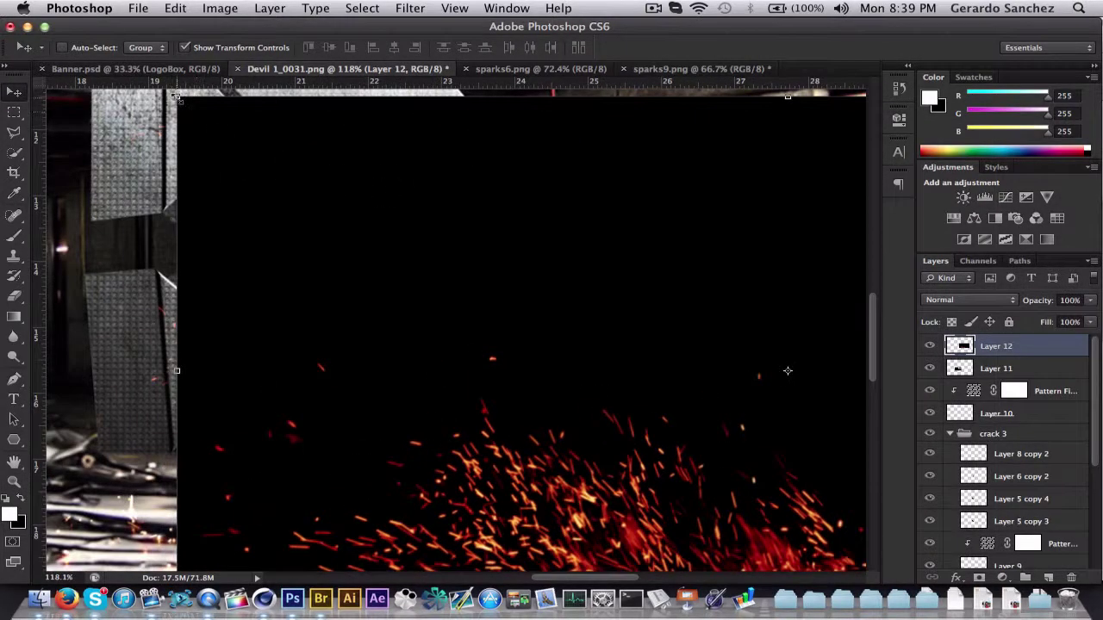
{"action": "key", "text": "ctrl+t"}
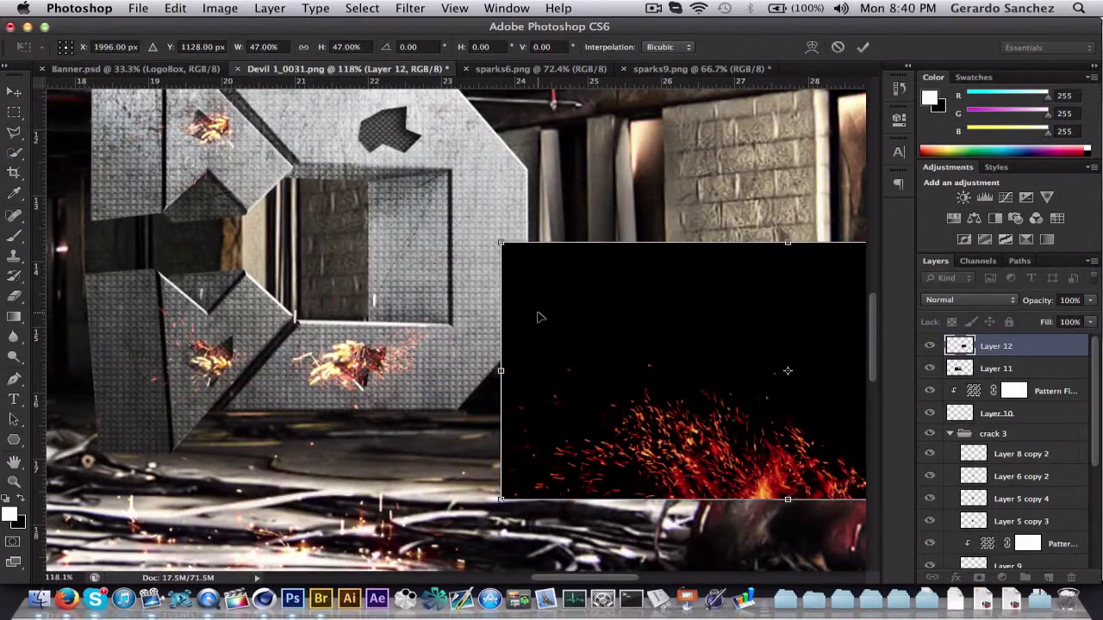
{"action": "left_click_drag", "start_coordinate": [537, 315], "coordinate": [264, 172]}
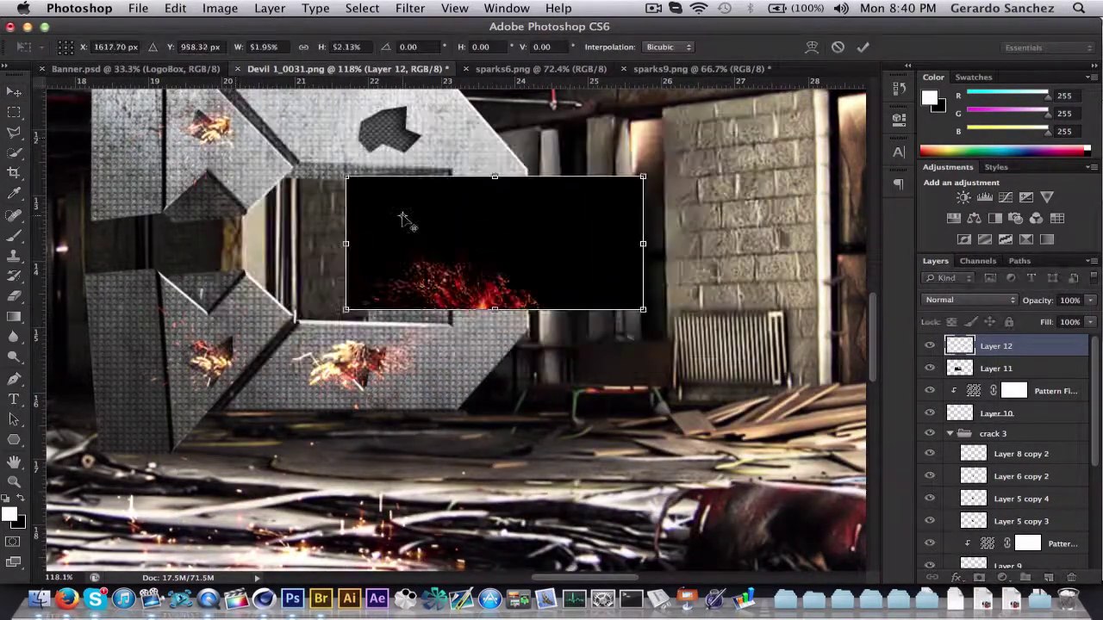
Set the Layer 12 sparks to Linear Dodge (Add) and position them over the crack on the D logo's upper bar
{"action": "left_click", "coordinate": [969, 300]}
{"action": "left_click", "coordinate": [965, 419]}
{"action": "left_click_drag", "start_coordinate": [576, 223], "coordinate": [500, 66]}
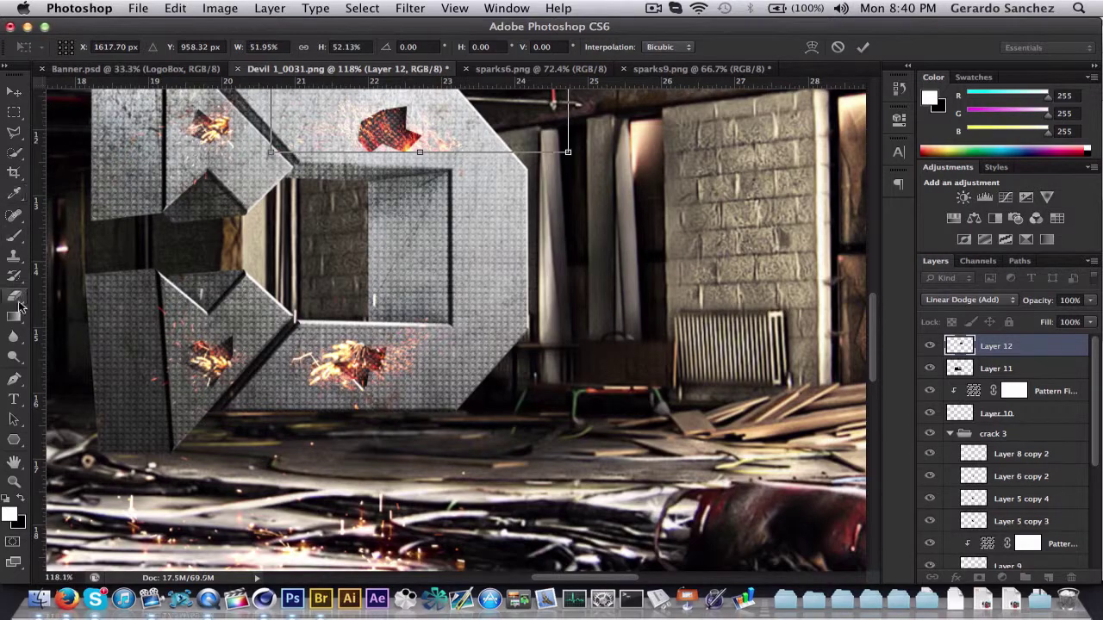
{"action": "left_click", "coordinate": [15, 297]}
{"action": "key", "text": "Return"}
Bring the sparks.png image into Devil 1_0031.png as the top layer and shrink it to fit the D logo's upper bar
{"action": "key", "text": "v"}
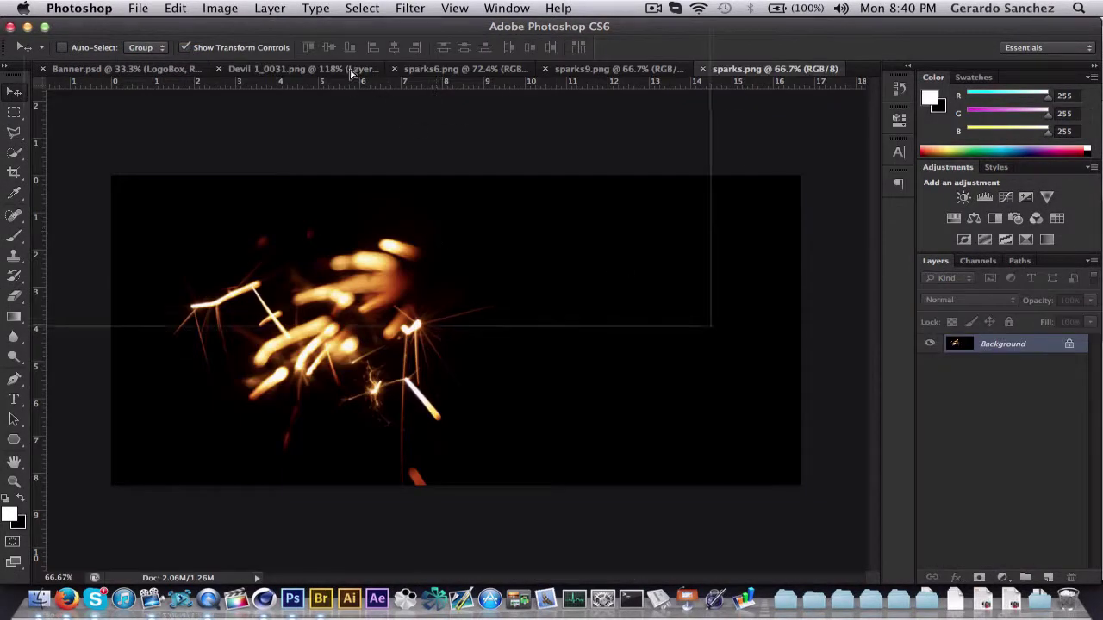
{"action": "left_click_drag", "start_coordinate": [351, 74], "coordinate": [237, 478]}
{"action": "left_click_drag", "start_coordinate": [237, 479], "coordinate": [660, 256]}
{"action": "left_click_drag", "start_coordinate": [164, 149], "coordinate": [579, 405]}
{"action": "key", "text": "Return"}
{"action": "mouse_move", "coordinate": [707, 429]}
{"action": "left_mouse_down"}
{"action": "mouse_move", "coordinate": [323, 131]}
{"action": "mouse_move", "coordinate": [369, 212]}
{"action": "left_mouse_up"}
{"action": "left_click_drag", "start_coordinate": [257, 119], "coordinate": [371, 170]}
{"action": "key", "text": "Return"}
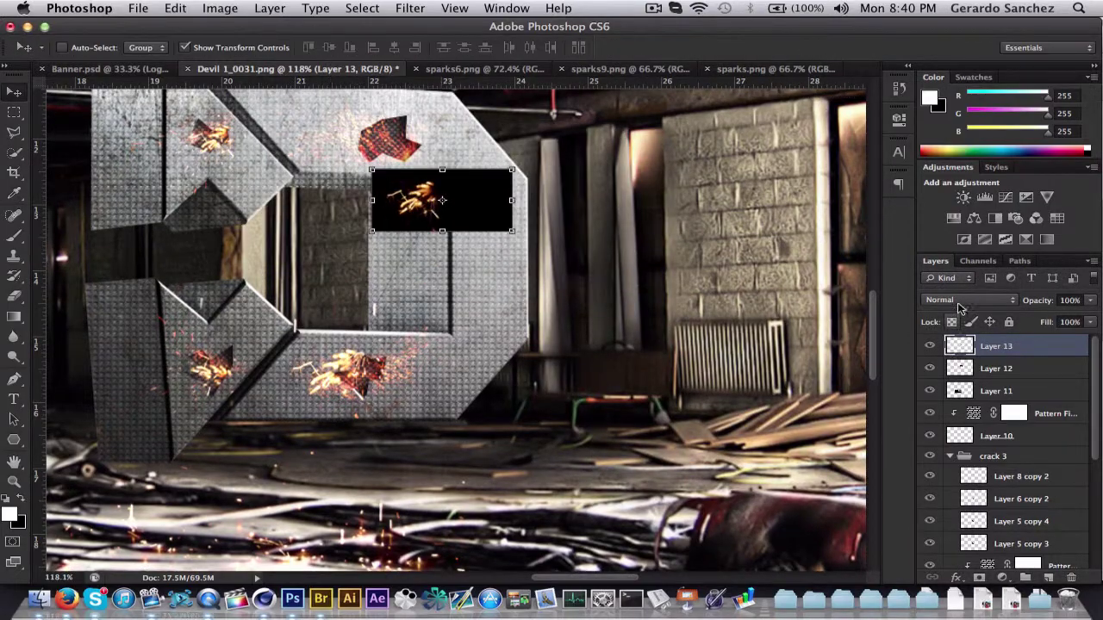
Set the blend mode of the Layer 13 sparks to Linear Dodge (Add)
{"action": "left_click", "coordinate": [960, 301]}
{"action": "left_click", "coordinate": [963, 416]}
{"action": "left_click", "coordinate": [13, 482]}
{"action": "left_click_drag", "start_coordinate": [269, 383], "coordinate": [194, 383]}
{"action": "left_click_drag", "start_coordinate": [467, 321], "coordinate": [507, 321]}
{"action": "left_click", "coordinate": [654, 7]}
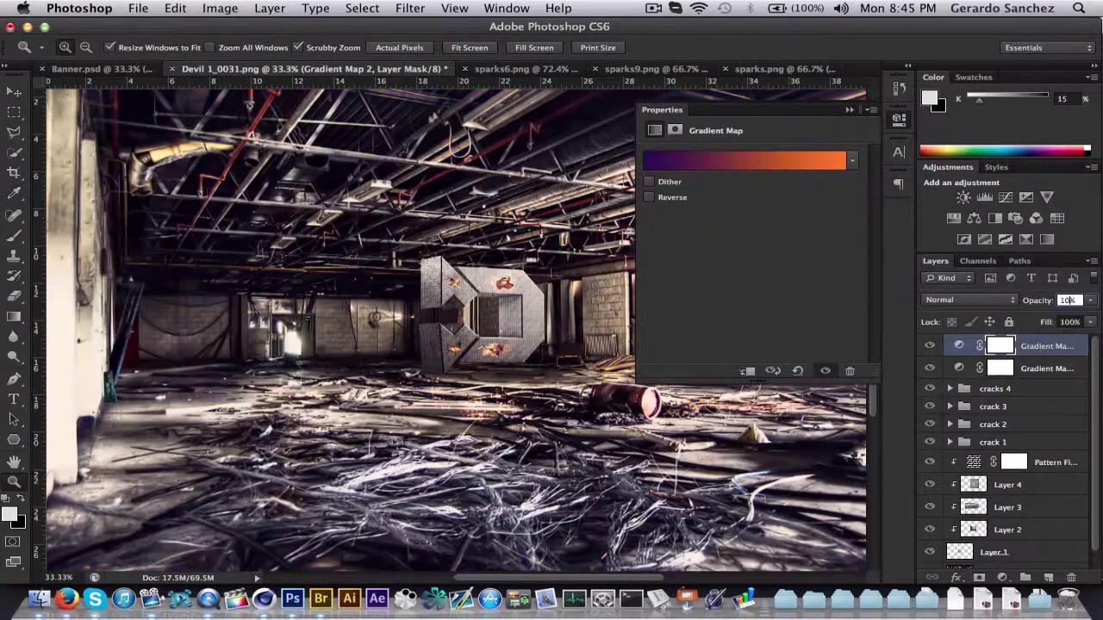
Set the second gradient map to Soft Light and lift the highlights with a Curves adjustment layer
{"action": "left_click", "coordinate": [969, 300]}
{"action": "left_click", "coordinate": [972, 411]}
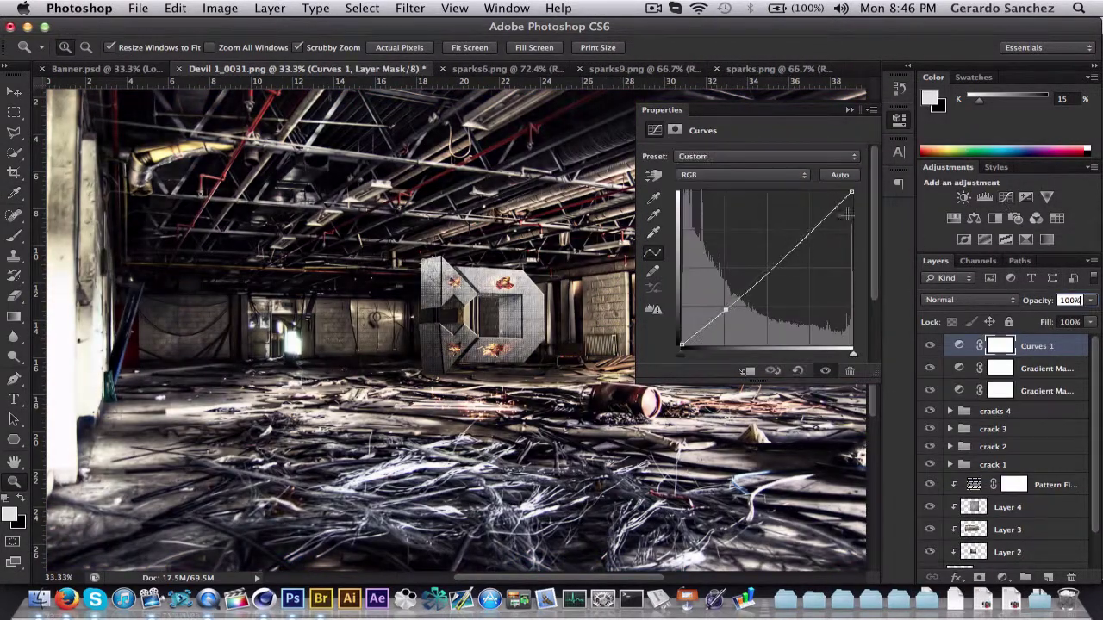
{"action": "left_click_drag", "start_coordinate": [809, 231], "coordinate": [808, 227]}
Add an Invert adjustment layer above Gradient Map 2 and reduce its opacity
{"action": "left_click", "coordinate": [1045, 369]}
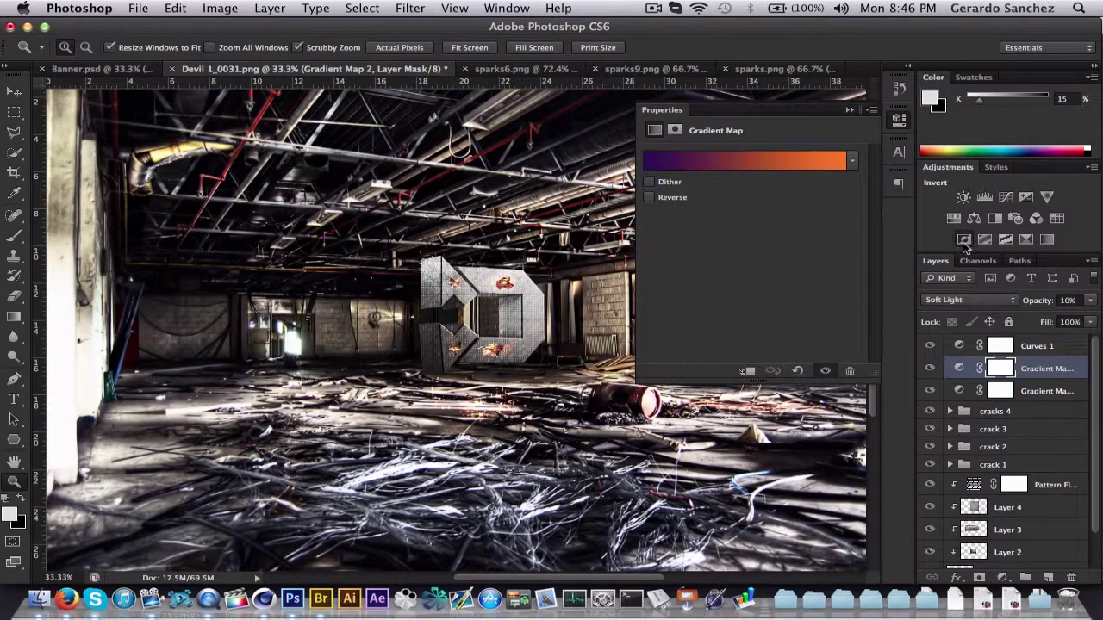
{"action": "left_click", "coordinate": [965, 239]}
{"action": "left_click", "coordinate": [1071, 301]}
{"action": "key", "text": "BackSpace"}
Add a Color Lookup layer above Gradient Map 2 with the FuturisticBleak.3DL file at 30% opacity
{"action": "left_click", "coordinate": [1054, 391]}
{"action": "left_click", "coordinate": [1058, 220]}
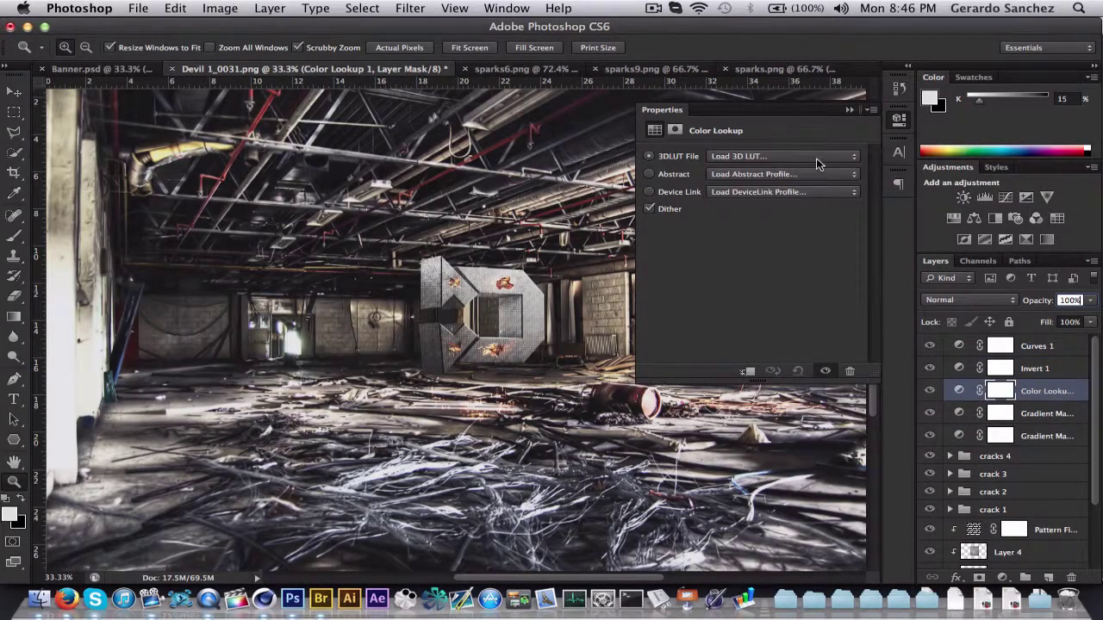
{"action": "left_click", "coordinate": [815, 157]}
{"action": "left_click", "coordinate": [765, 212]}
{"action": "left_click", "coordinate": [764, 156]}
{"action": "left_click", "coordinate": [762, 214]}
{"action": "left_click", "coordinate": [761, 174]}
{"action": "left_click", "coordinate": [761, 156]}
{"action": "left_click", "coordinate": [761, 156]}
{"action": "left_click", "coordinate": [765, 198]}
{"action": "left_click", "coordinate": [771, 161]}
{"action": "left_click", "coordinate": [770, 170]}
{"action": "type", "text": "30"}
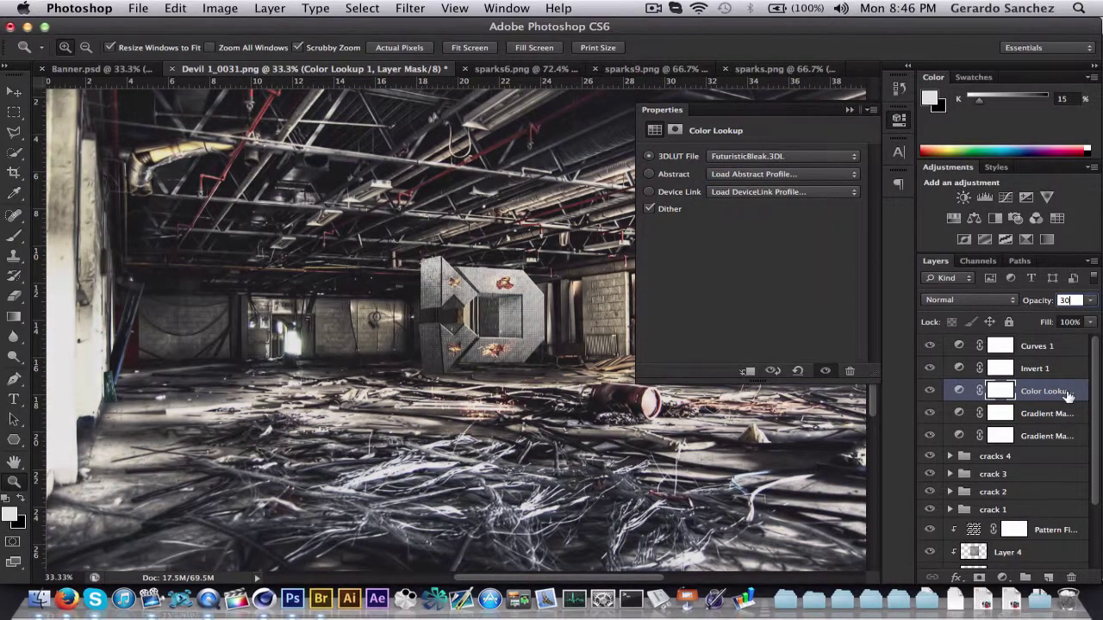
Add a second Color Lookup layer with FoggyNight.3DL at 20% opacity, topped by a Brightness/Contrast adjustment layer
{"action": "left_click", "coordinate": [1057, 218]}
{"action": "left_click", "coordinate": [781, 156]}
{"action": "left_click", "coordinate": [738, 409]}
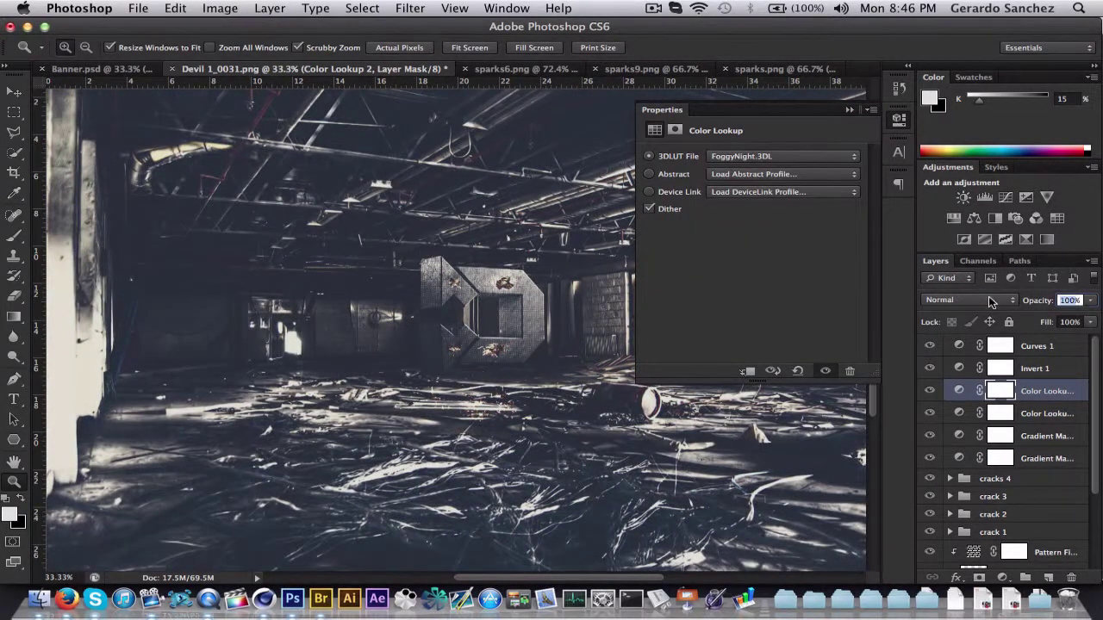
{"action": "type", "text": "2"}
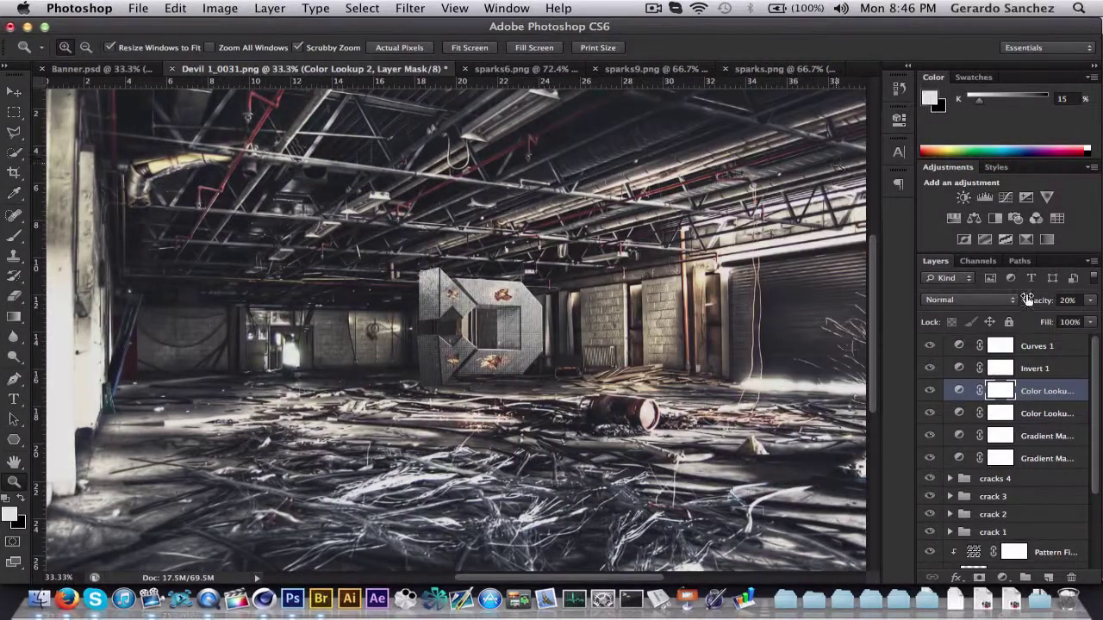
{"action": "left_click", "coordinate": [964, 197]}
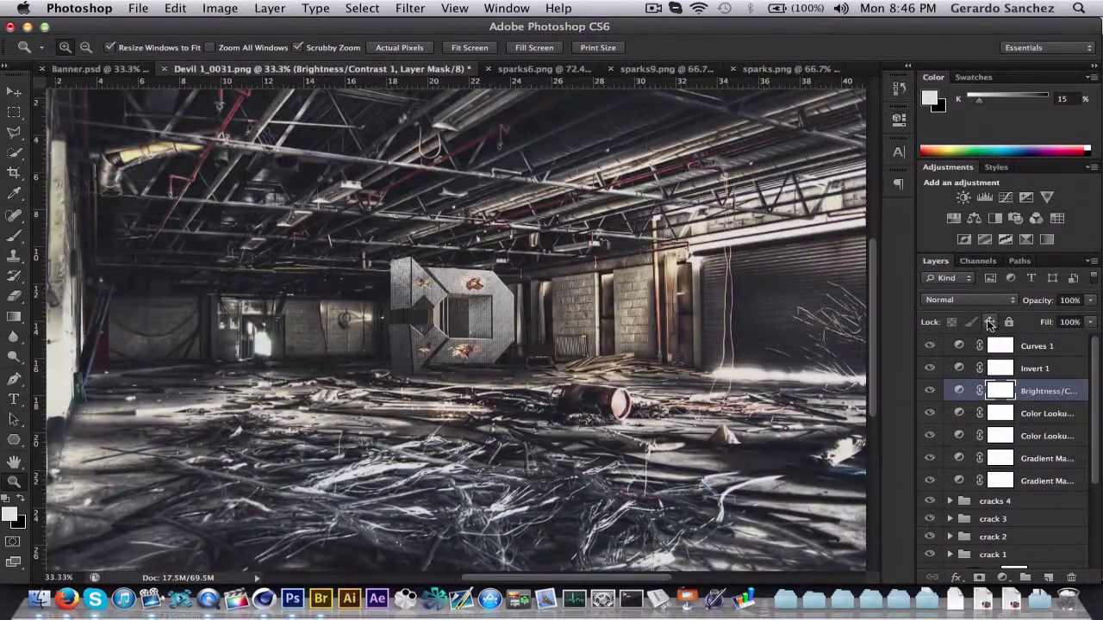
Merge all layers of the graded scene into one, convert it to Layer 0 and duplicate it
{"action": "left_click", "coordinate": [1037, 347]}
{"action": "scroll", "coordinate": [1065, 407], "scroll_direction": "down", "scroll_amount": 5}
{"action": "left_click", "coordinate": [1013, 556], "text": "shift"}
{"action": "right_click", "coordinate": [1013, 556]}
{"action": "left_click", "coordinate": [956, 538]}
{"action": "double_click", "coordinate": [1004, 346]}
{"action": "key", "text": "Return"}
{"action": "key", "text": "ctrl+j"}
Bring Layer 0 copy into Banner.psd, scale it down and centre the D logo on the middle guide
{"action": "left_click", "coordinate": [15, 92]}
{"action": "left_click_drag", "start_coordinate": [203, 152], "coordinate": [280, 204]}
{"action": "left_click_drag", "start_coordinate": [90, 113], "coordinate": [244, 205]}
{"action": "left_click_drag", "start_coordinate": [320, 276], "coordinate": [243, 232]}
{"action": "key", "text": "Return"}
{"action": "left_click_drag", "start_coordinate": [169, 162], "coordinate": [239, 205]}
{"action": "left_click_drag", "start_coordinate": [340, 277], "coordinate": [346, 275]}
{"action": "key", "text": "Return"}
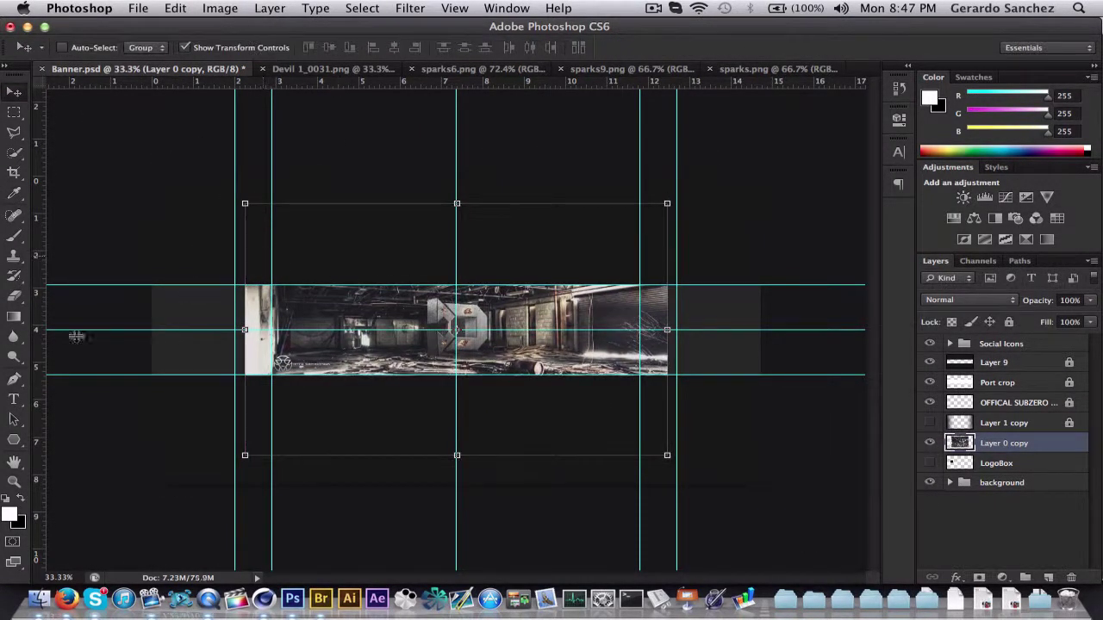
Examine how the placed warehouse scene fits between the banner guides
{"action": "key", "text": "z"}
{"action": "left_click", "coordinate": [374, 383]}
{"action": "key", "text": "super+0"}
{"action": "left_click", "coordinate": [476, 275]}
{"action": "left_click", "coordinate": [653, 9]}
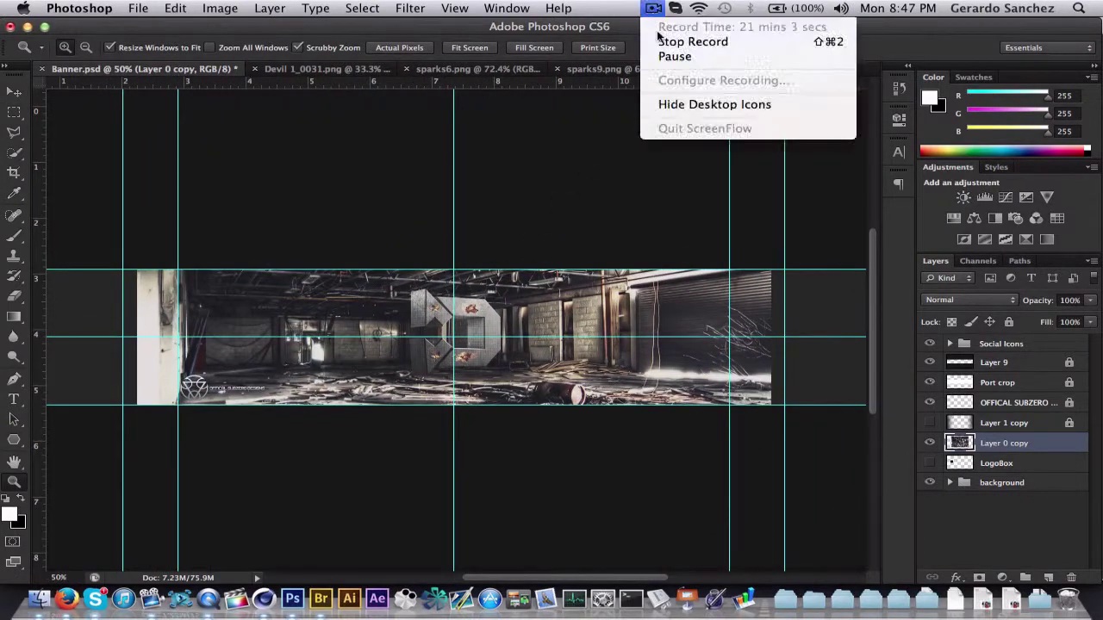
{"action": "left_click", "coordinate": [409, 210]}
{"action": "scroll", "coordinate": [407, 210], "scroll_direction": "down", "scroll_amount": 3}
{"action": "scroll", "coordinate": [404, 212], "scroll_direction": "up", "scroll_amount": 1}
Return to Devil 1_0031.png and undo the layer merge
{"action": "left_click", "coordinate": [332, 70]}
{"action": "key", "text": "alt+super+z"}
{"action": "key", "text": "alt+super+z"}
{"action": "key", "text": "alt+super+z"}
{"action": "left_click", "coordinate": [138, 8]}
{"action": "left_click", "coordinate": [153, 42]}
{"action": "left_click", "coordinate": [462, 141]}
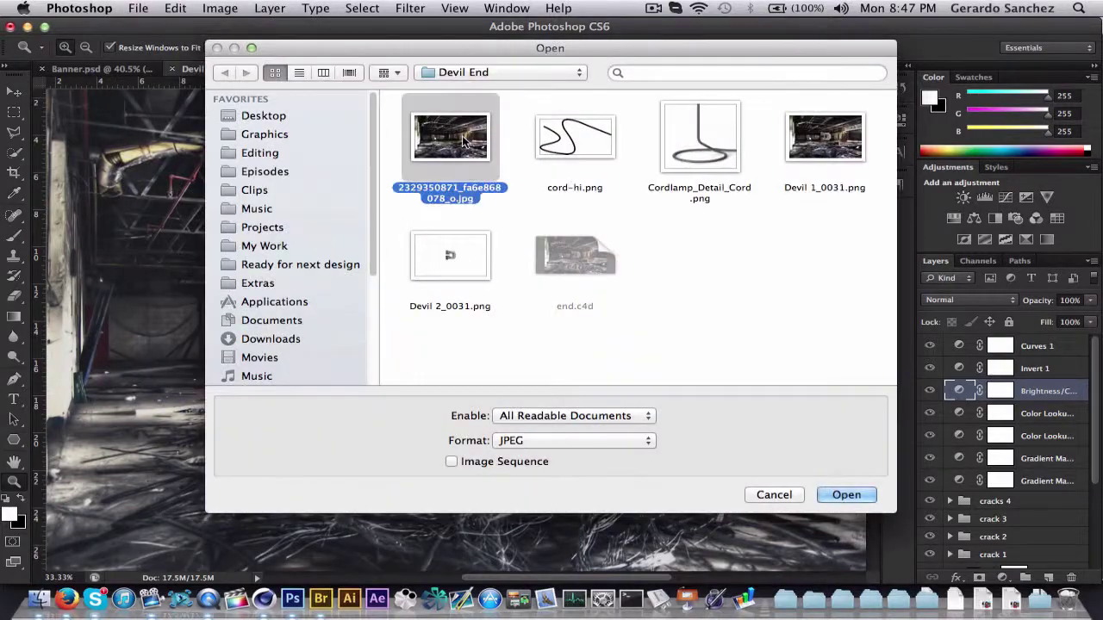
{"action": "double_click", "coordinate": [463, 141]}
{"action": "key", "text": "v"}
{"action": "left_click_drag", "start_coordinate": [421, 200], "coordinate": [360, 186]}
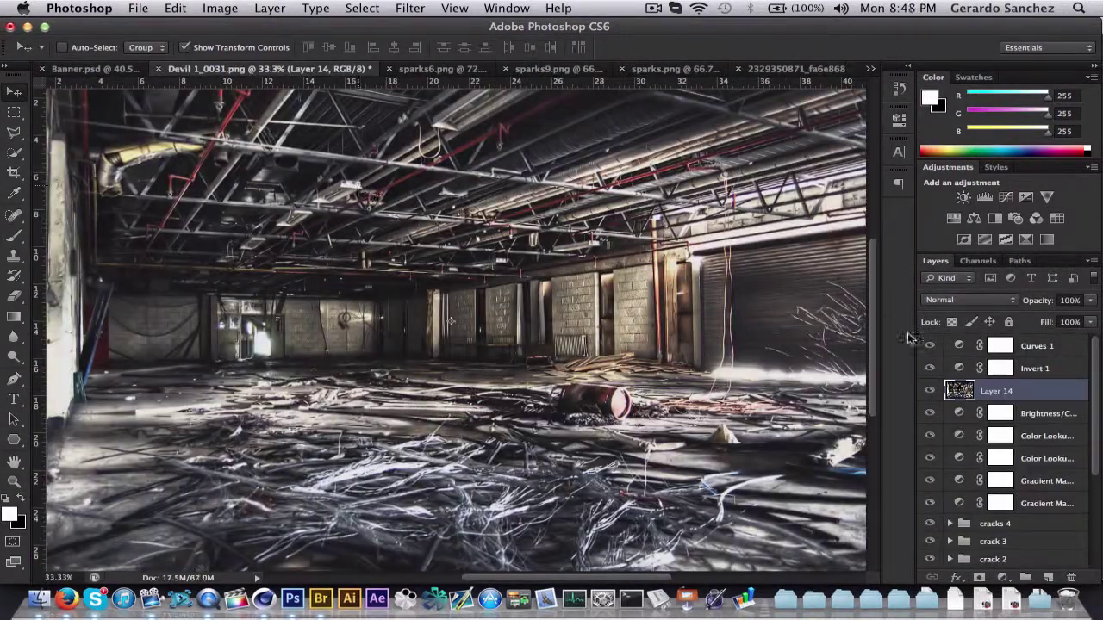
Place Layer 14 beneath the adjustment layers and merge it with all of them up to Curves 1
{"action": "left_click_drag", "start_coordinate": [998, 506], "coordinate": [998, 508]}
{"action": "left_click", "coordinate": [1047, 347], "text": "shift"}
{"action": "right_click", "coordinate": [1053, 390]}
{"action": "left_click", "coordinate": [980, 419]}
Bring the merged Curves 1 warehouse layer into Banner.psd and scale it to match the existing scene
{"action": "left_click_drag", "start_coordinate": [173, 130], "coordinate": [322, 198]}
{"action": "left_click_drag", "start_coordinate": [130, 115], "coordinate": [340, 239]}
{"action": "key", "text": "Return"}
{"action": "left_click_drag", "start_coordinate": [396, 301], "coordinate": [241, 302]}
{"action": "left_click_drag", "start_coordinate": [185, 239], "coordinate": [346, 336]}
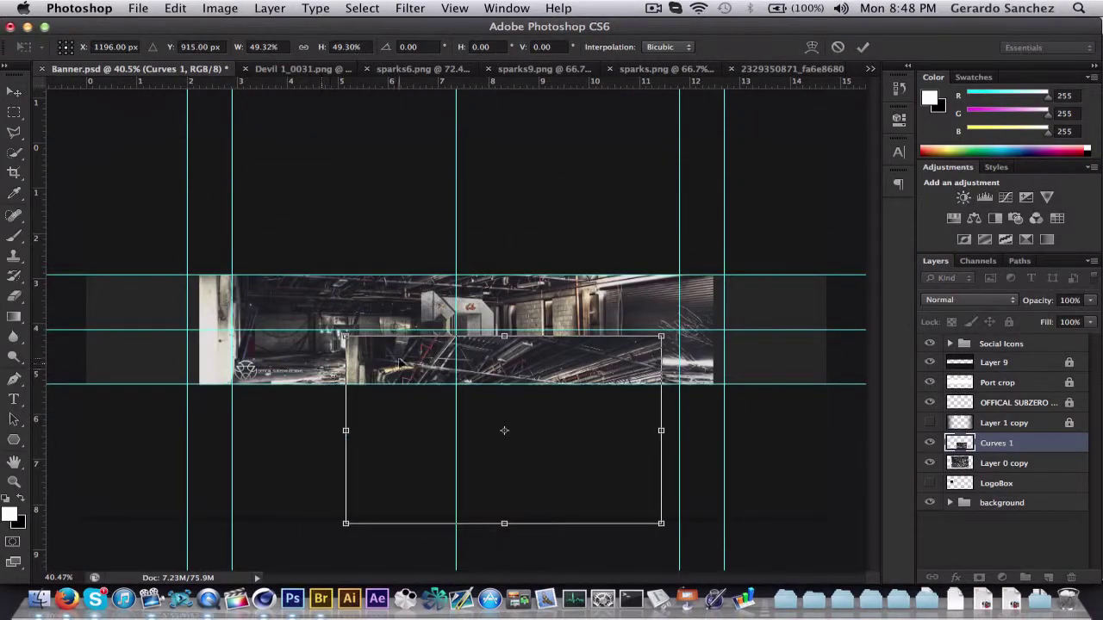
{"action": "key", "text": "Escape"}
{"action": "left_click_drag", "start_coordinate": [184, 239], "coordinate": [235, 269]}
{"action": "left_click_drag", "start_coordinate": [298, 315], "coordinate": [204, 246]}
{"action": "key", "text": "Return"}
Flip the Curves 1 layer horizontally and join it to the left edge of the banner scene
{"action": "key", "text": "super+t"}
{"action": "right_click", "coordinate": [439, 356]}
{"action": "left_click", "coordinate": [509, 552]}
{"action": "left_click_drag", "start_coordinate": [552, 438], "coordinate": [67, 412]}
{"action": "key", "text": "Return"}
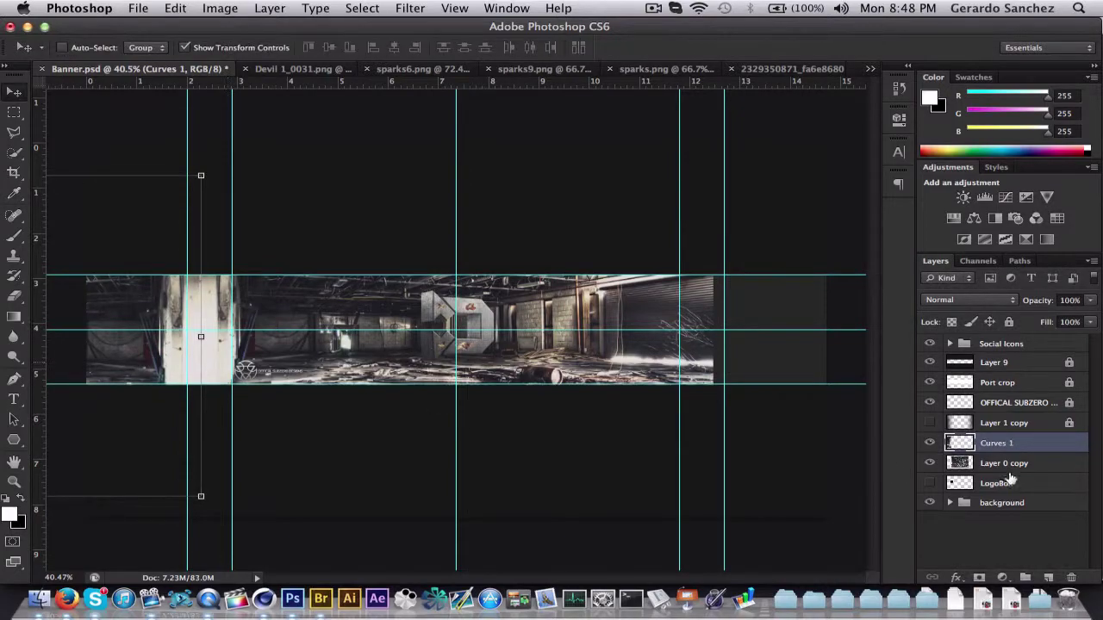
Try to place a duplicate of the flipped Curves 1 layer at the right end of the banner
{"action": "key", "text": "super+j"}
{"action": "left_click_drag", "start_coordinate": [213, 376], "coordinate": [774, 369]}
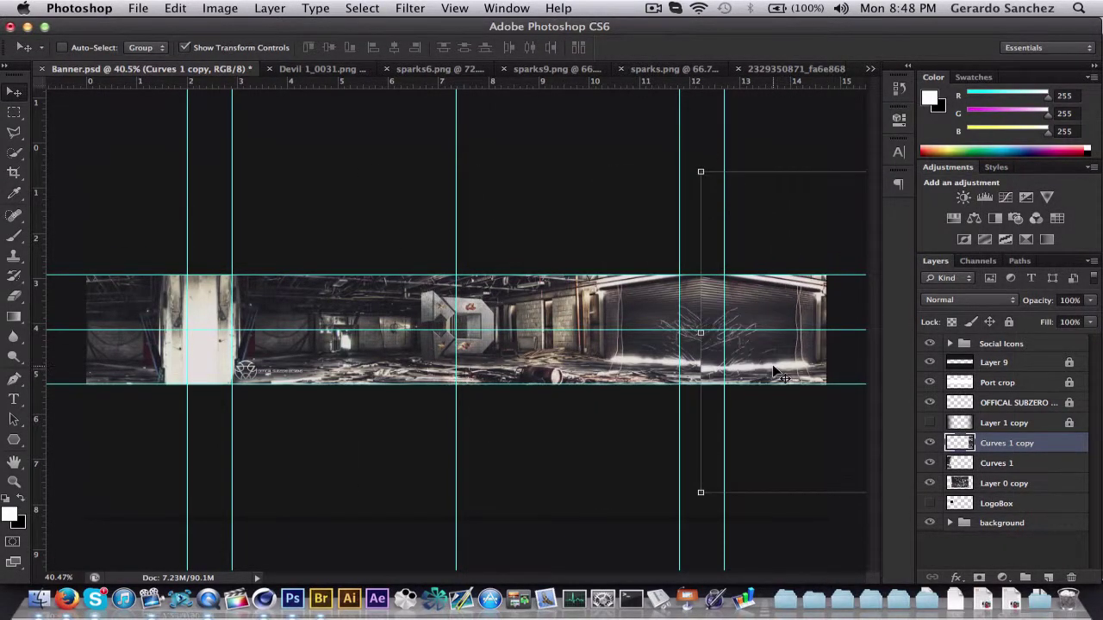
{"action": "key", "text": "super+alt+z"}
{"action": "key", "text": "super+alt+z"}
{"action": "key", "text": "super+alt+z"}
{"action": "key", "text": "super+alt+z"}
Place a copy of the flipped Curves 1 layer against the right edge of the banner scene
{"action": "left_click_drag", "start_coordinate": [115, 337], "coordinate": [730, 337]}
{"action": "left_click_drag", "start_coordinate": [617, 365], "coordinate": [832, 366]}
{"action": "left_click_drag", "start_coordinate": [664, 360], "coordinate": [799, 366]}
Rotate the Curves 1 copy by about -1.11 degrees and shift it to line up the floor at the right seam
{"action": "key", "text": "z"}
{"action": "left_click", "coordinate": [14, 92]}
{"action": "left_click_drag", "start_coordinate": [701, 357], "coordinate": [703, 360]}
{"action": "left_click_drag", "start_coordinate": [640, 292], "coordinate": [642, 305]}
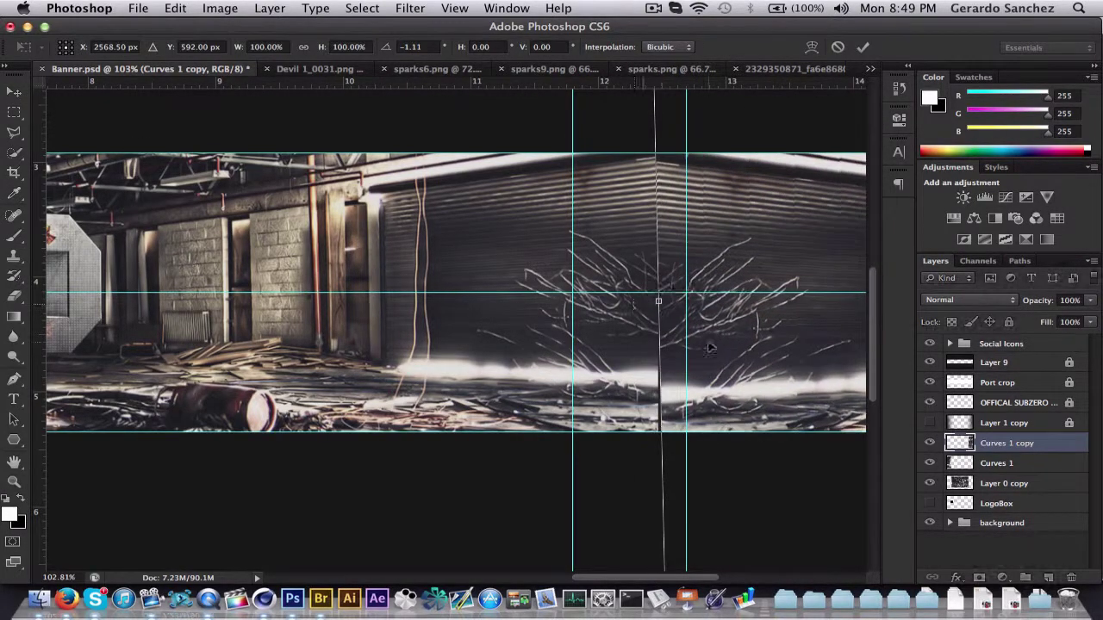
{"action": "left_click_drag", "start_coordinate": [714, 342], "coordinate": [705, 326]}
{"action": "key", "text": "Return"}
Soften the Curves 1 copy's edge at the right seam with the Eraser and nudge the layer sideways
{"action": "left_click", "coordinate": [16, 297]}
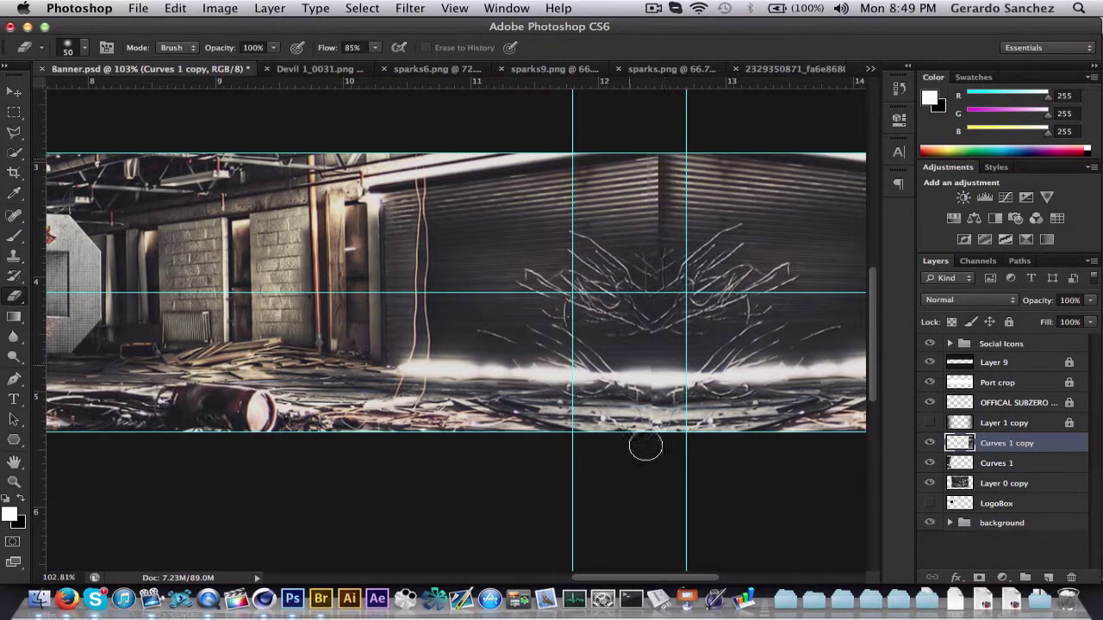
{"action": "key", "text": "v"}
{"action": "left_click_drag", "start_coordinate": [726, 347], "coordinate": [744, 348]}
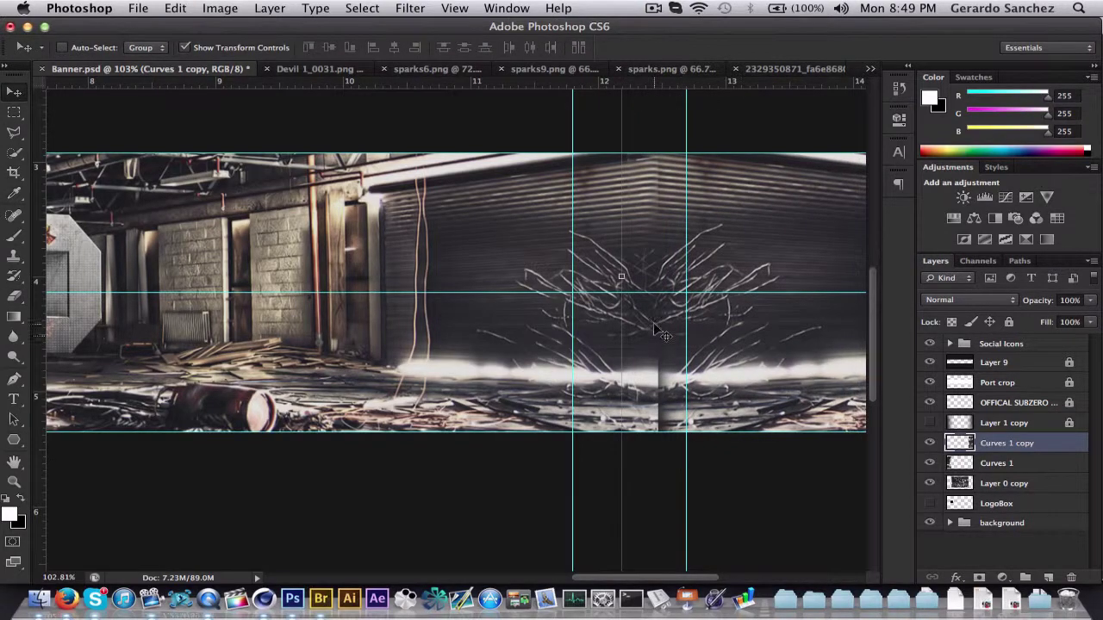
Erase the hard edge of Layer 0 copy along the lower part of the right seam
{"action": "left_click", "coordinate": [14, 297]}
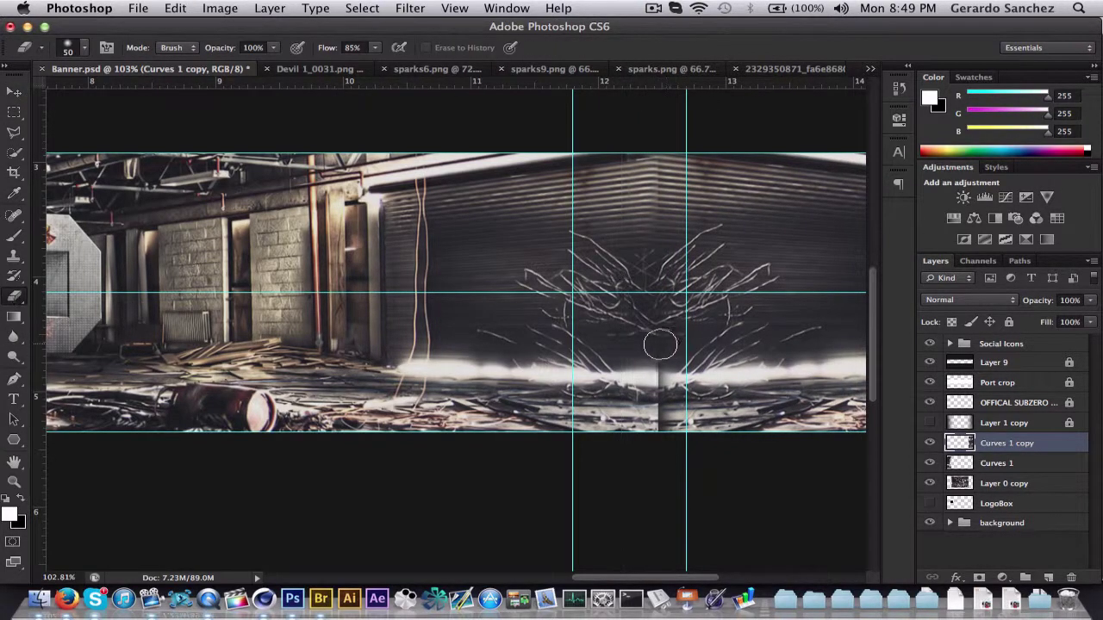
{"action": "left_click", "coordinate": [993, 463]}
{"action": "left_click", "coordinate": [999, 484]}
{"action": "left_click_drag", "start_coordinate": [651, 369], "coordinate": [658, 445]}
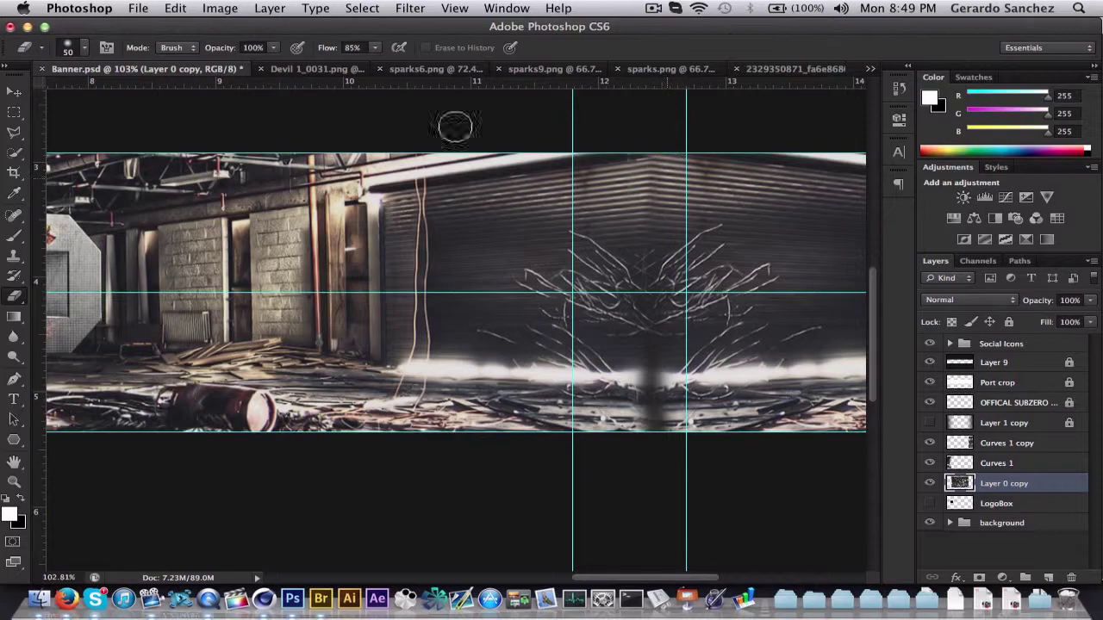
Shift the Curves 1 copy slightly left to close the dark gap at the seam
{"action": "left_click", "coordinate": [14, 92]}
{"action": "left_click", "coordinate": [771, 356]}
{"action": "left_click", "coordinate": [997, 464]}
{"action": "left_click", "coordinate": [1006, 443]}
{"action": "left_click_drag", "start_coordinate": [708, 369], "coordinate": [691, 369]}
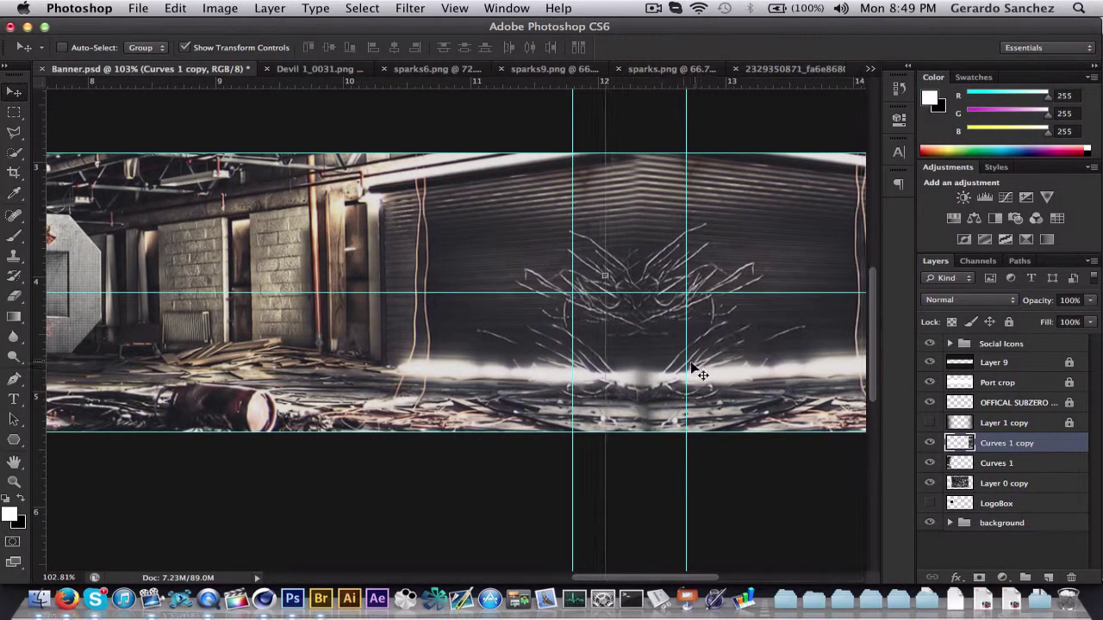
Turn on the visibility of Layer 1 copy and add a new layer above Curves 1 copy
{"action": "left_click", "coordinate": [14, 482]}
{"action": "left_click_drag", "start_coordinate": [587, 303], "coordinate": [561, 302]}
{"action": "left_click", "coordinate": [930, 423]}
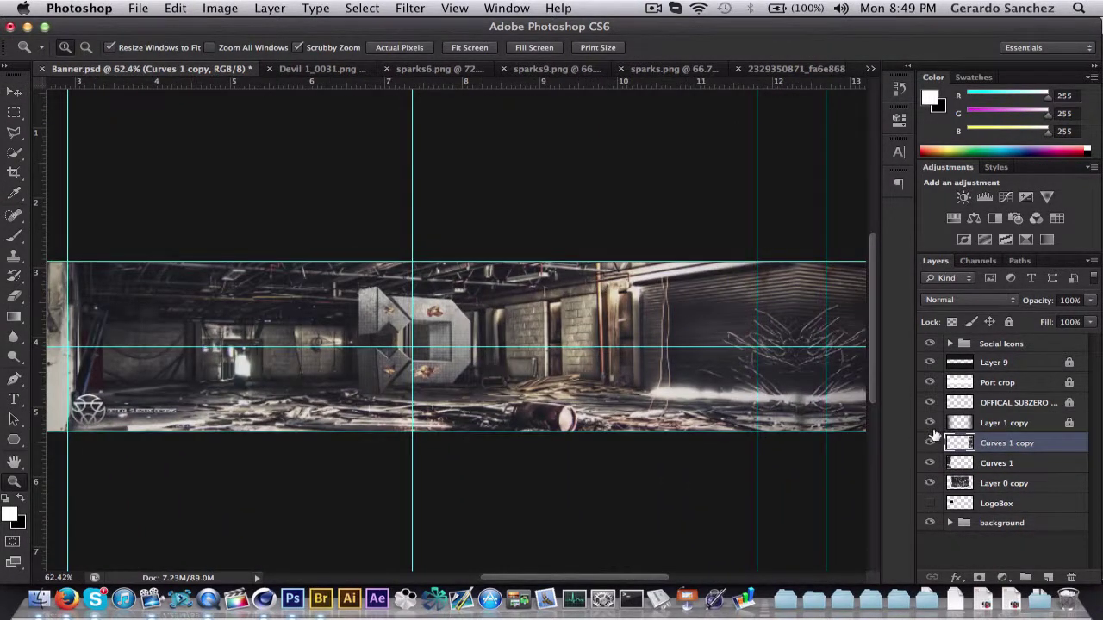
{"action": "left_click", "coordinate": [1049, 576]}
Draw an angular Pen path from the banner's top edge to the centre guide above the D logo and fill it with black
{"action": "key", "text": "p"}
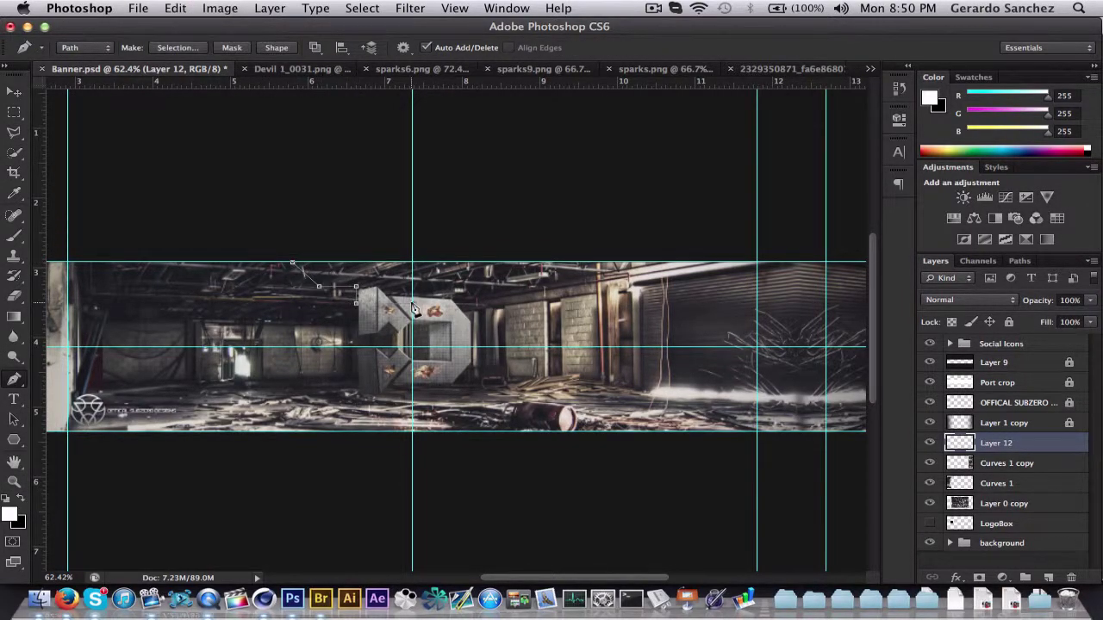
{"action": "right_click", "coordinate": [330, 264]}
{"action": "left_click", "coordinate": [371, 352]}
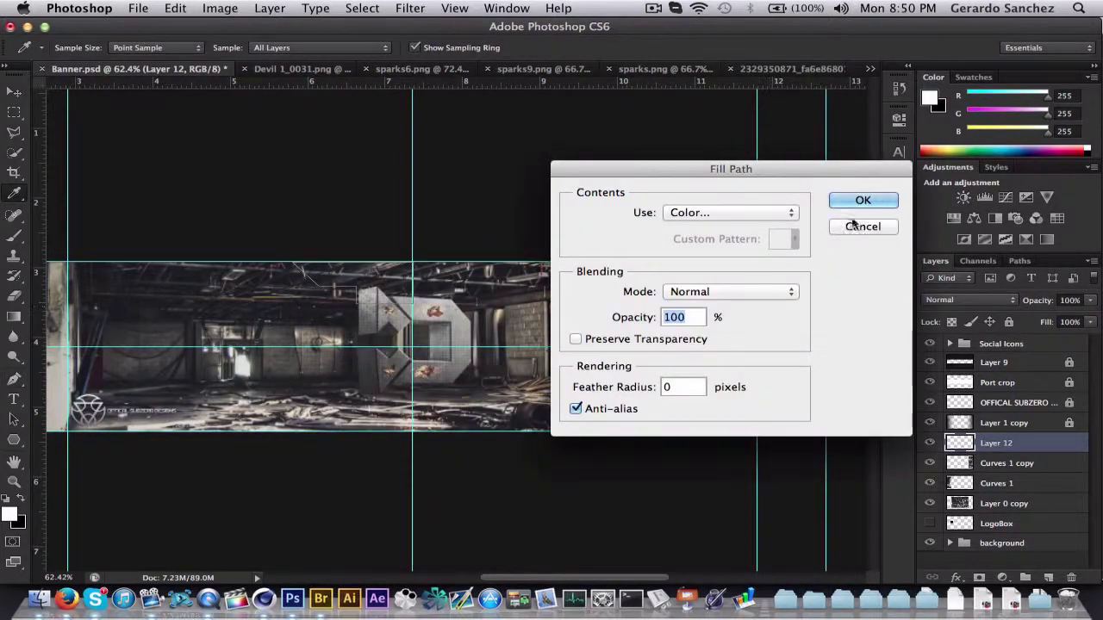
{"action": "left_click", "coordinate": [858, 201]}
Mirror a duplicate of the black shape to the other side of the centre guide and merge the two halves
{"action": "key", "text": "super+j"}
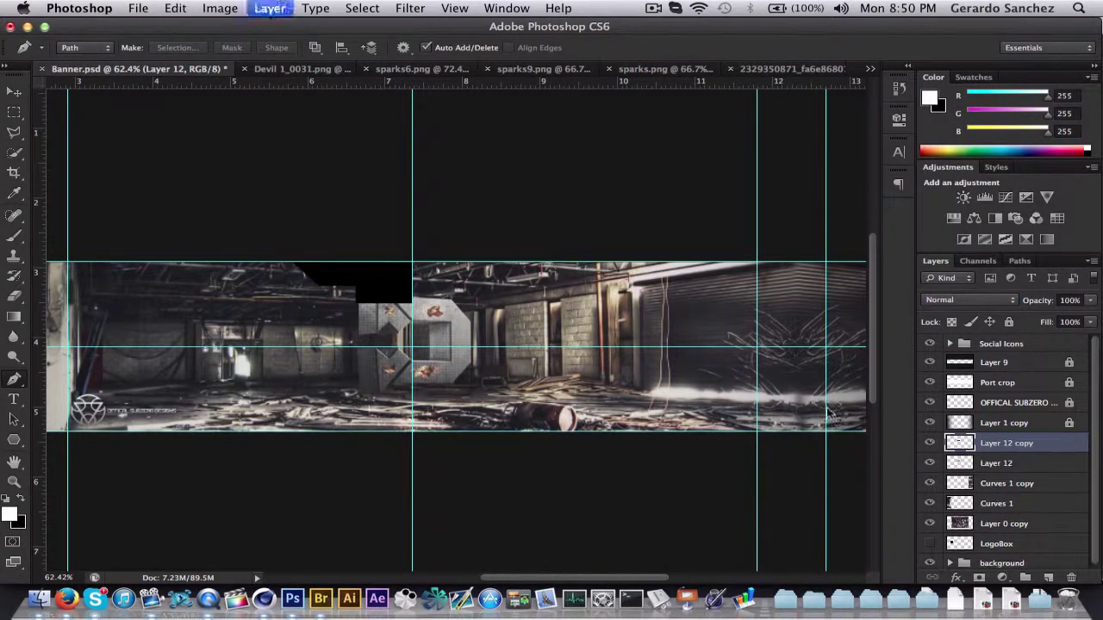
{"action": "key", "text": "v"}
{"action": "left_click_drag", "start_coordinate": [302, 293], "coordinate": [421, 291]}
{"action": "key", "text": "super+t"}
{"action": "right_click", "coordinate": [499, 274]}
{"action": "left_click", "coordinate": [556, 470]}
{"action": "left_click_drag", "start_coordinate": [493, 292], "coordinate": [507, 291]}
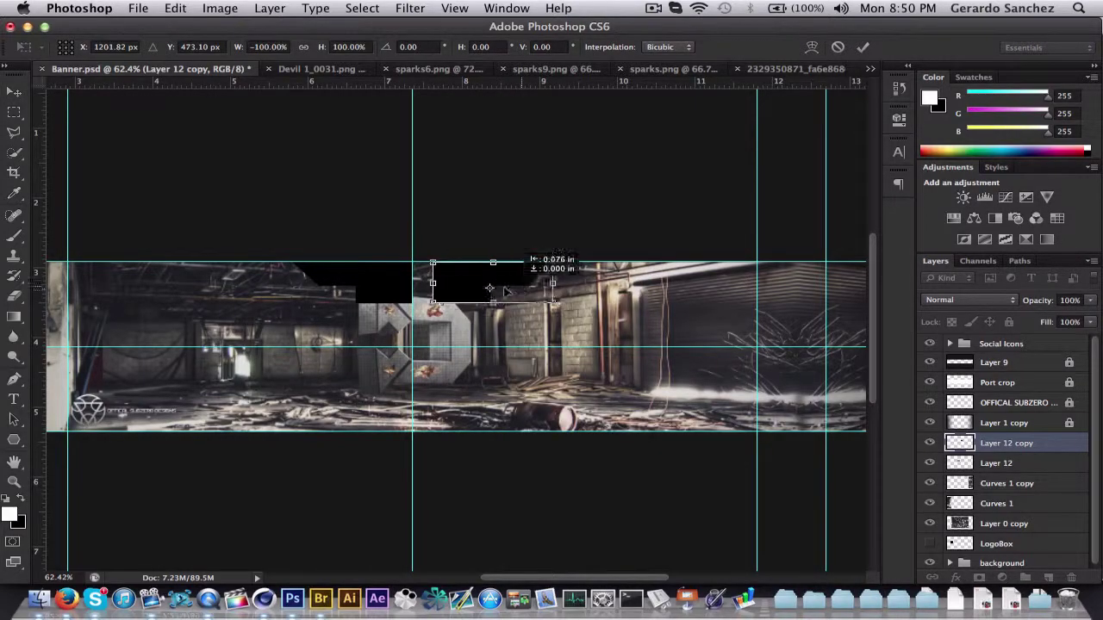
{"action": "key", "text": "Return"}
{"action": "key", "text": "super+e"}
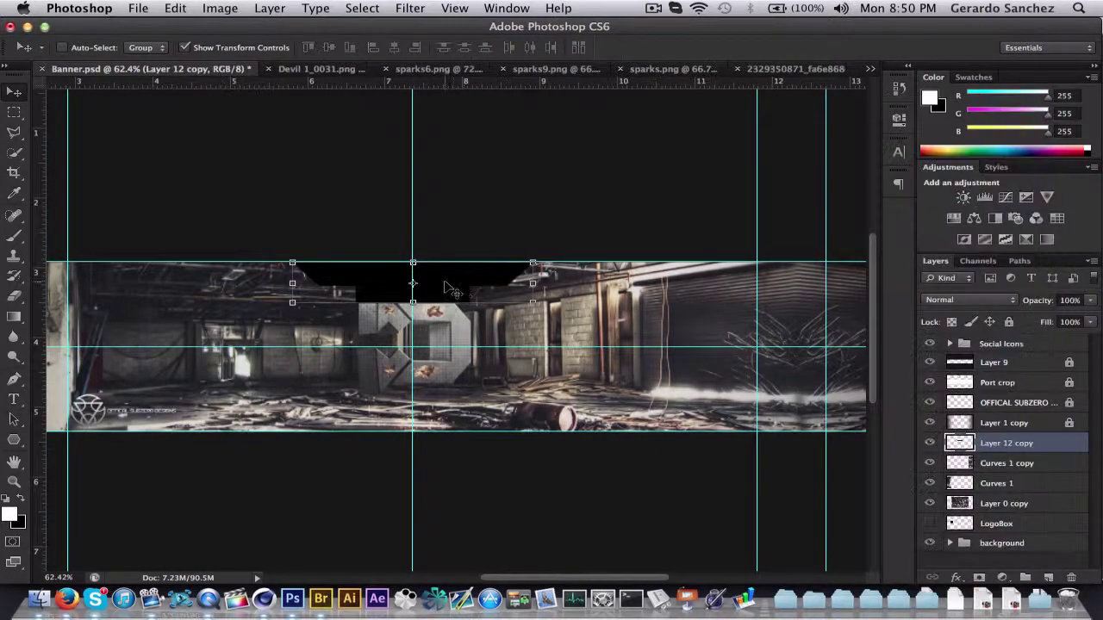
Move the merged black shape along the banner's top edge to the right of the D logo and apply a Stroke layer style to it
{"action": "left_click_drag", "start_coordinate": [470, 287], "coordinate": [671, 286]}
{"action": "double_click", "coordinate": [1020, 441]}
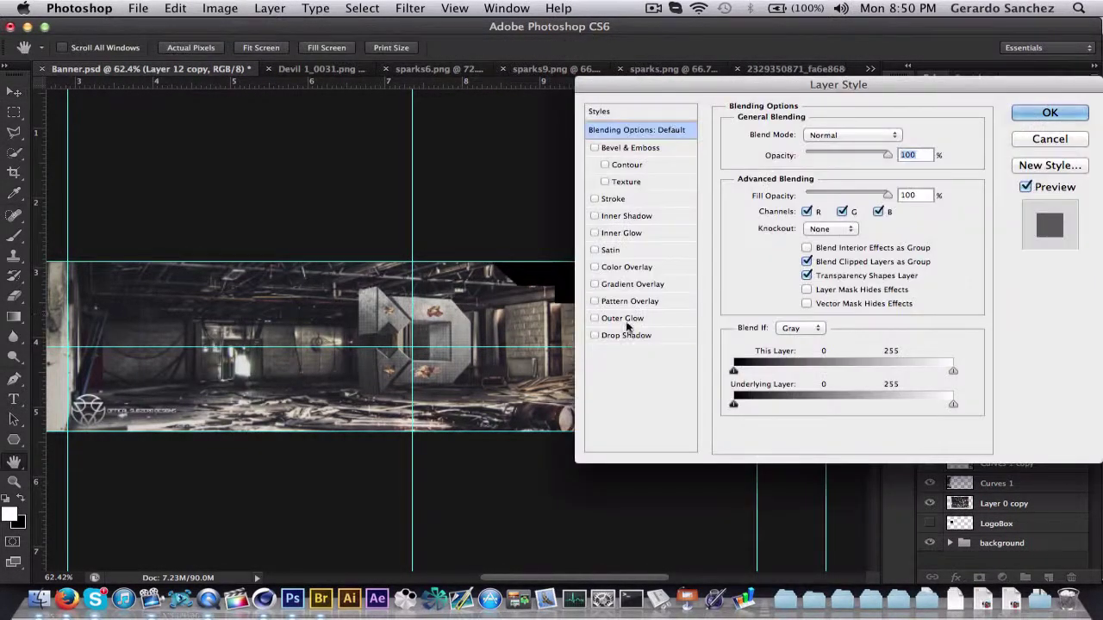
{"action": "left_click", "coordinate": [627, 335]}
{"action": "left_click", "coordinate": [594, 336]}
{"action": "left_click", "coordinate": [595, 250]}
{"action": "left_click", "coordinate": [594, 250]}
{"action": "left_click", "coordinate": [595, 200]}
{"action": "left_click", "coordinate": [612, 198]}
{"action": "left_click", "coordinate": [731, 381]}
{"action": "left_click", "coordinate": [1000, 293]}
{"action": "left_click", "coordinate": [1050, 113]}
Switch to the Type tool for adding text to the banner
{"action": "left_click", "coordinate": [14, 399]}
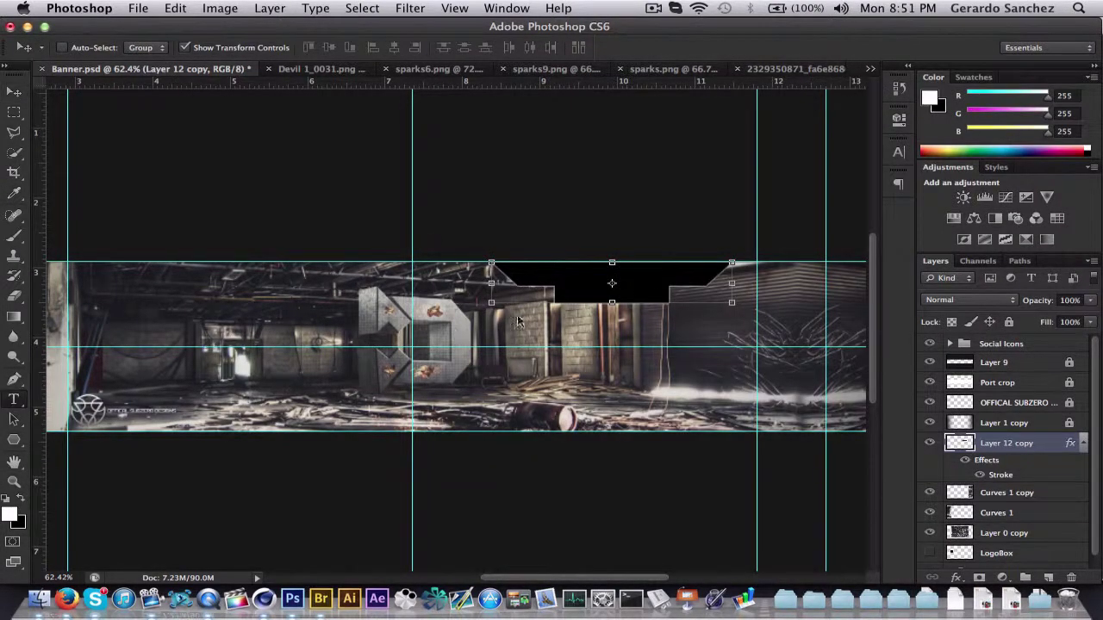